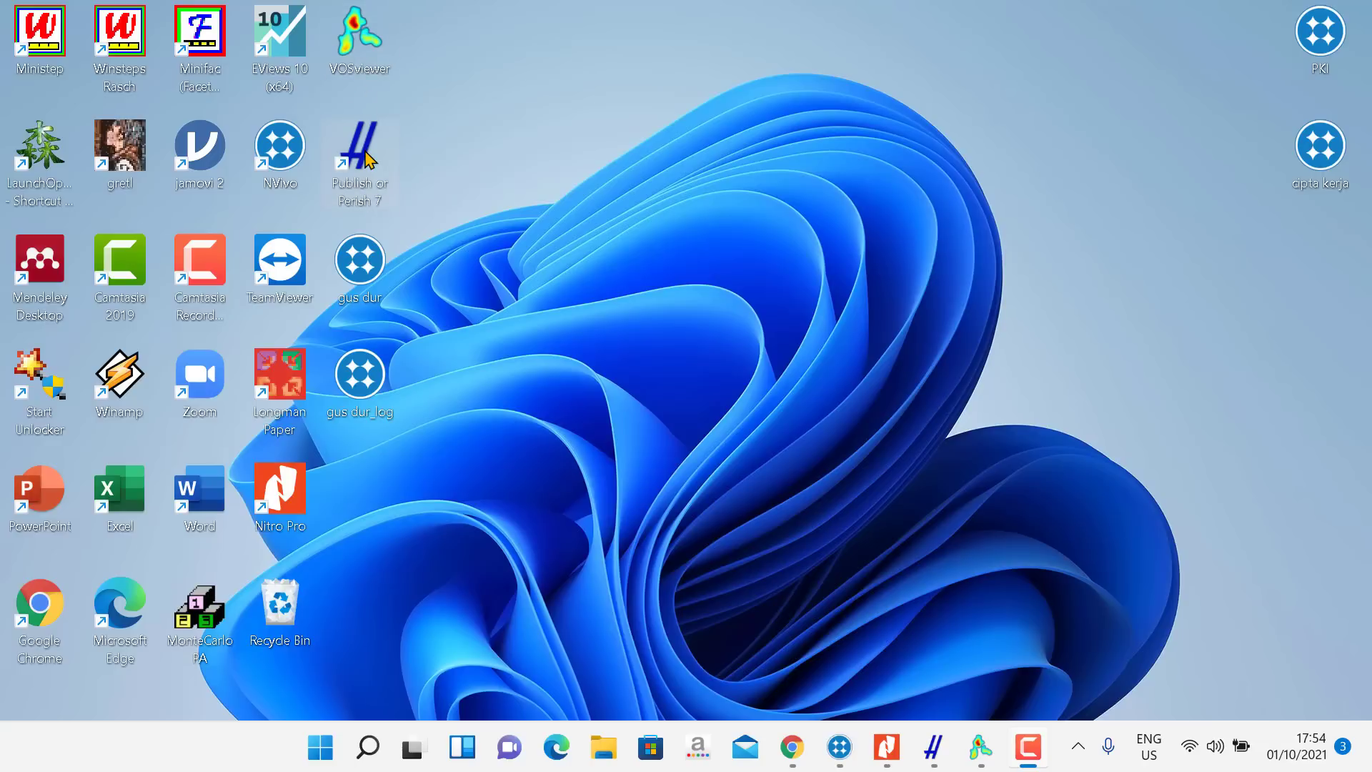
Switch to Publish or Perish, run the Google Scholar search for publication name "jurnal" and keyword "batik", and look through the listed papers.
left_click(931, 759)
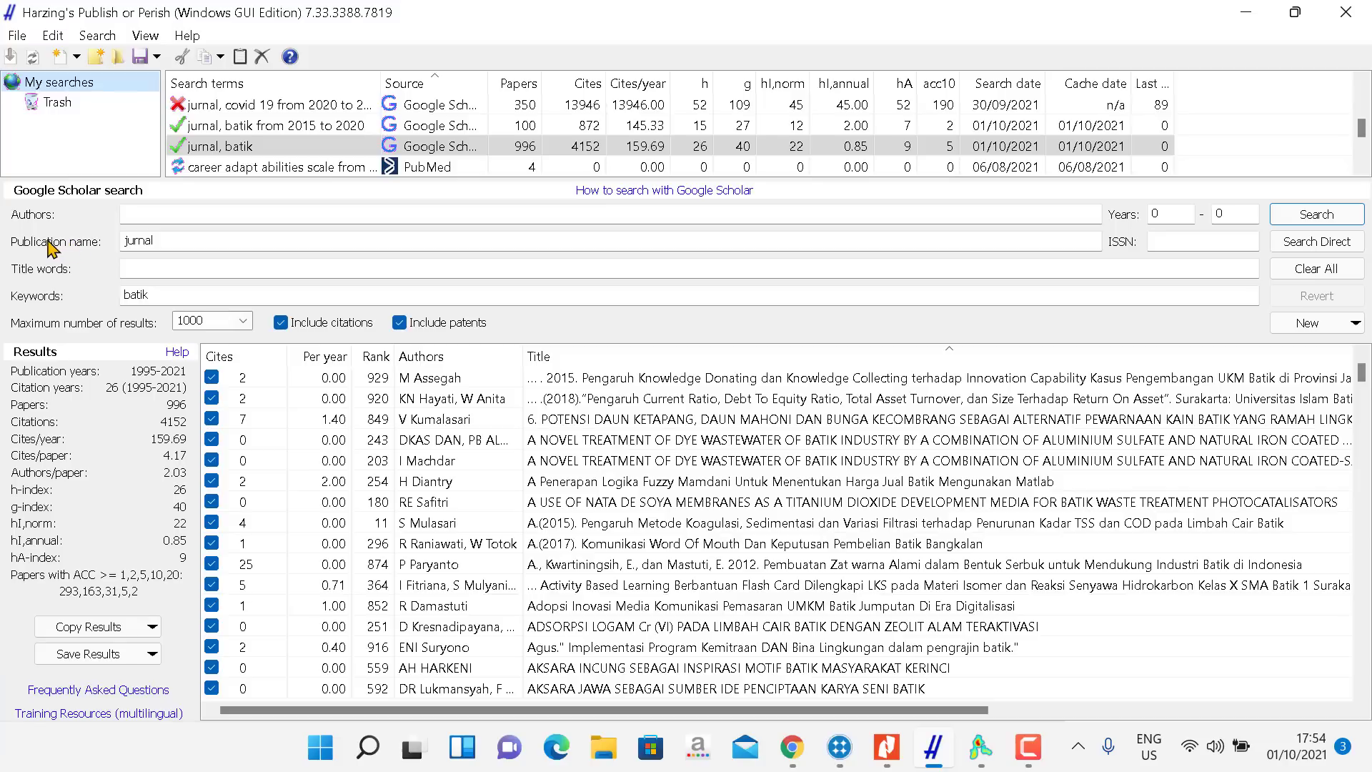
left_click(170, 239)
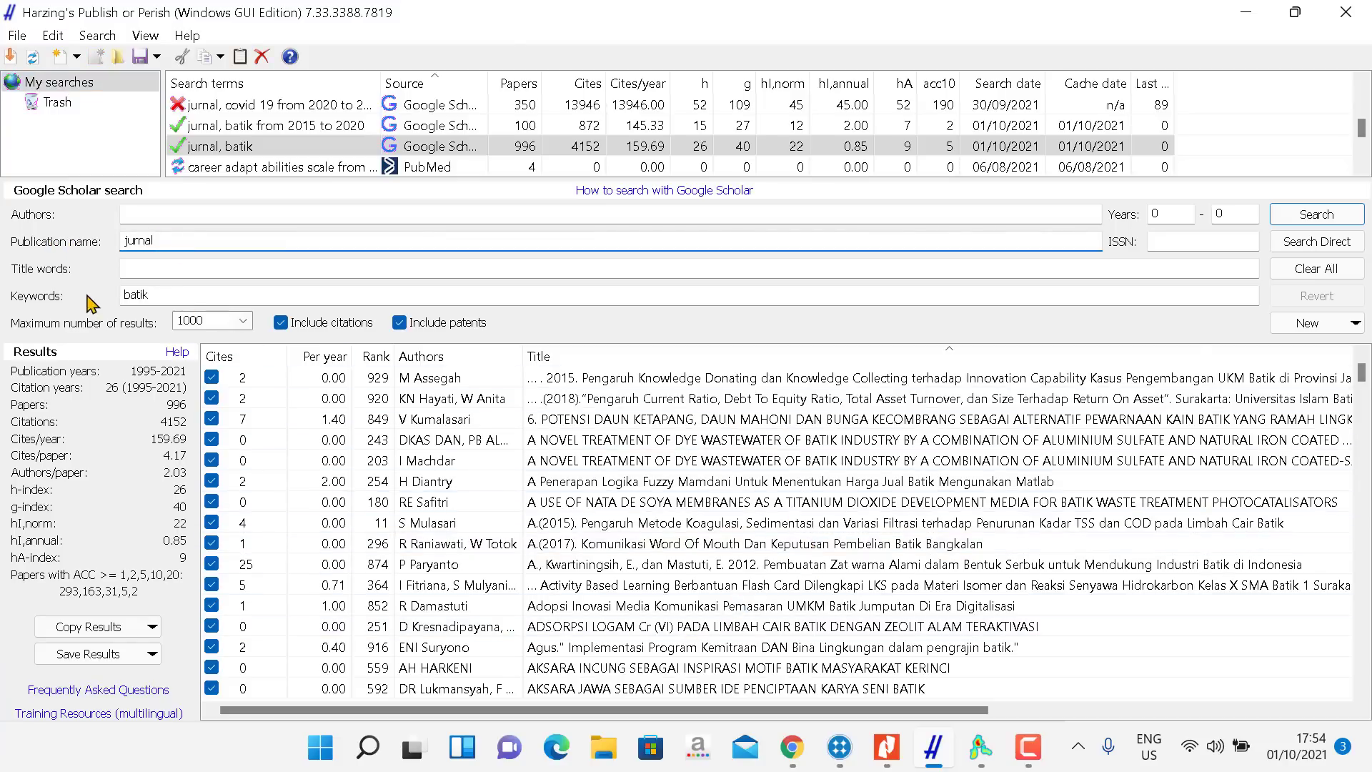
left_click(175, 296)
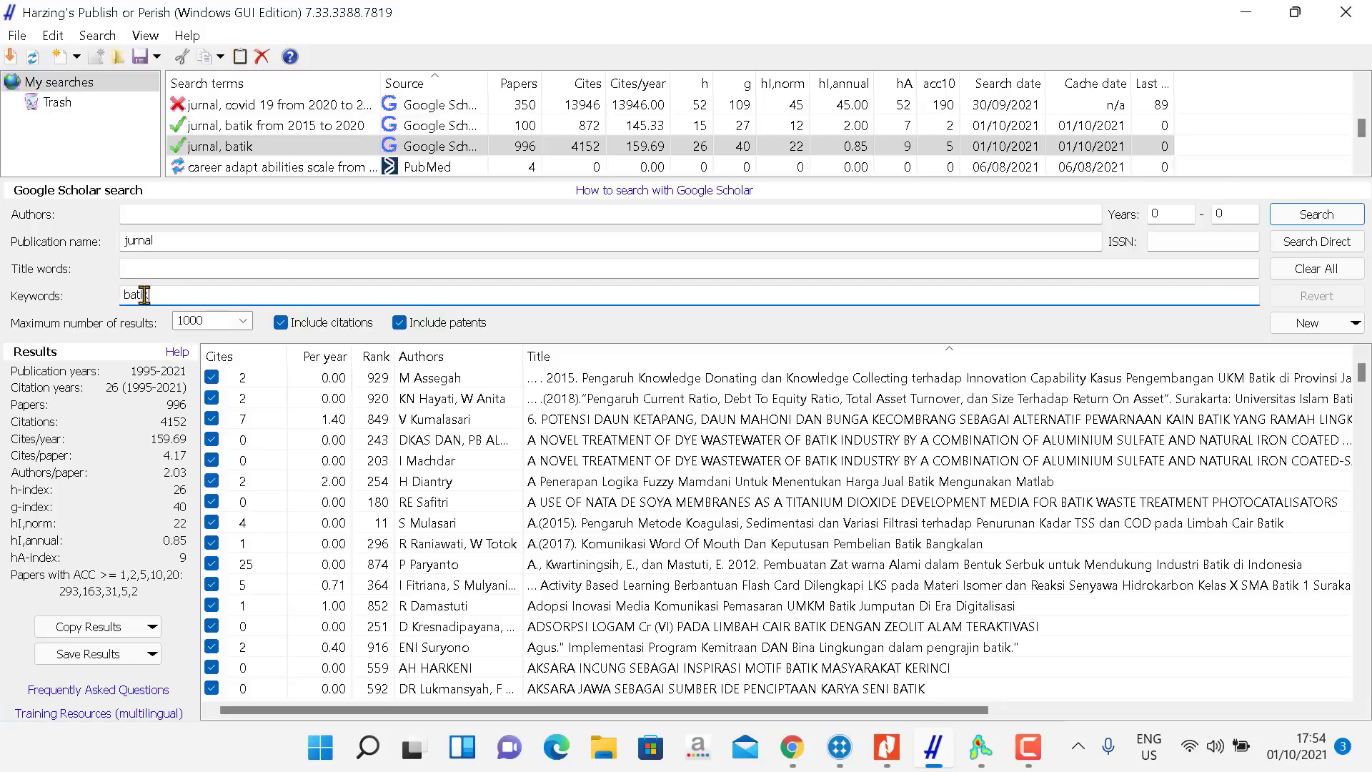
left_click_drag(162, 295, 122, 303)
left_click(163, 294)
left_click(1302, 217)
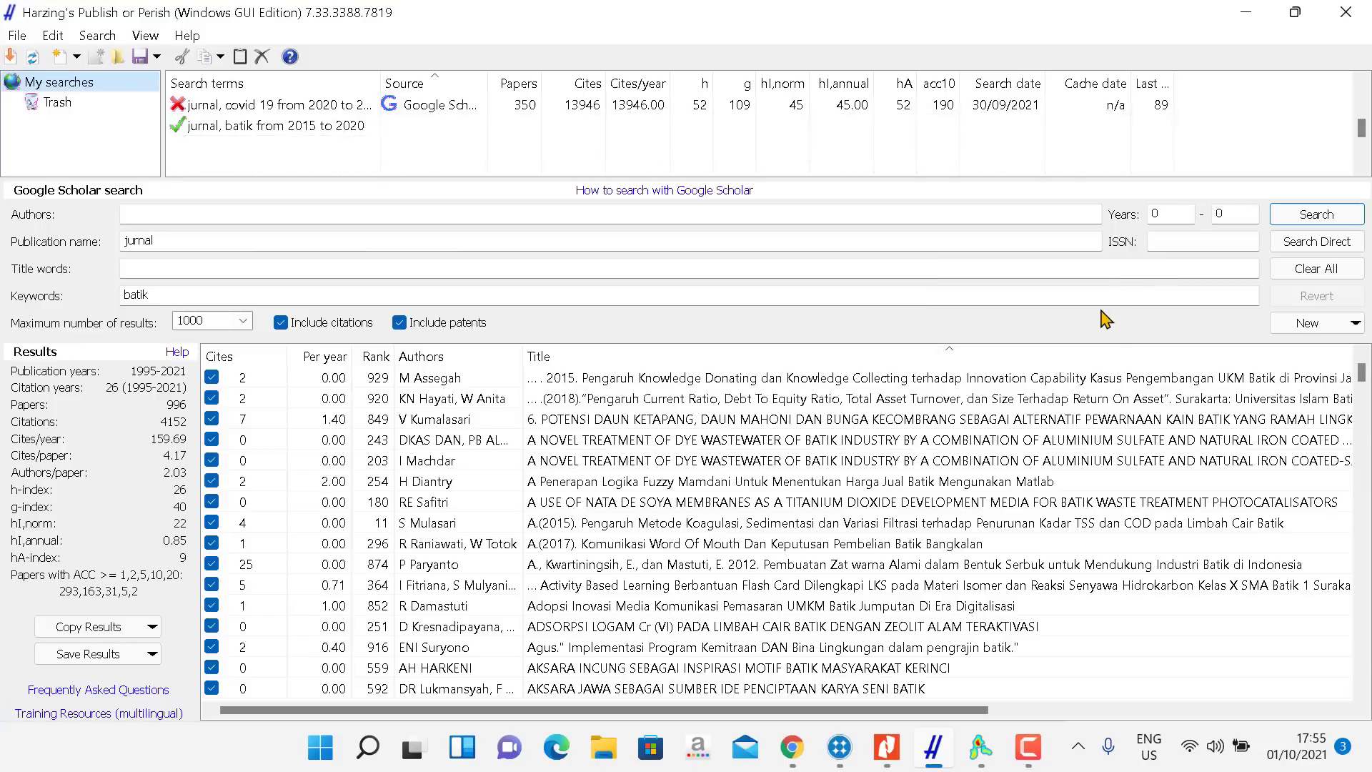
scroll(893, 443, "down", 15)
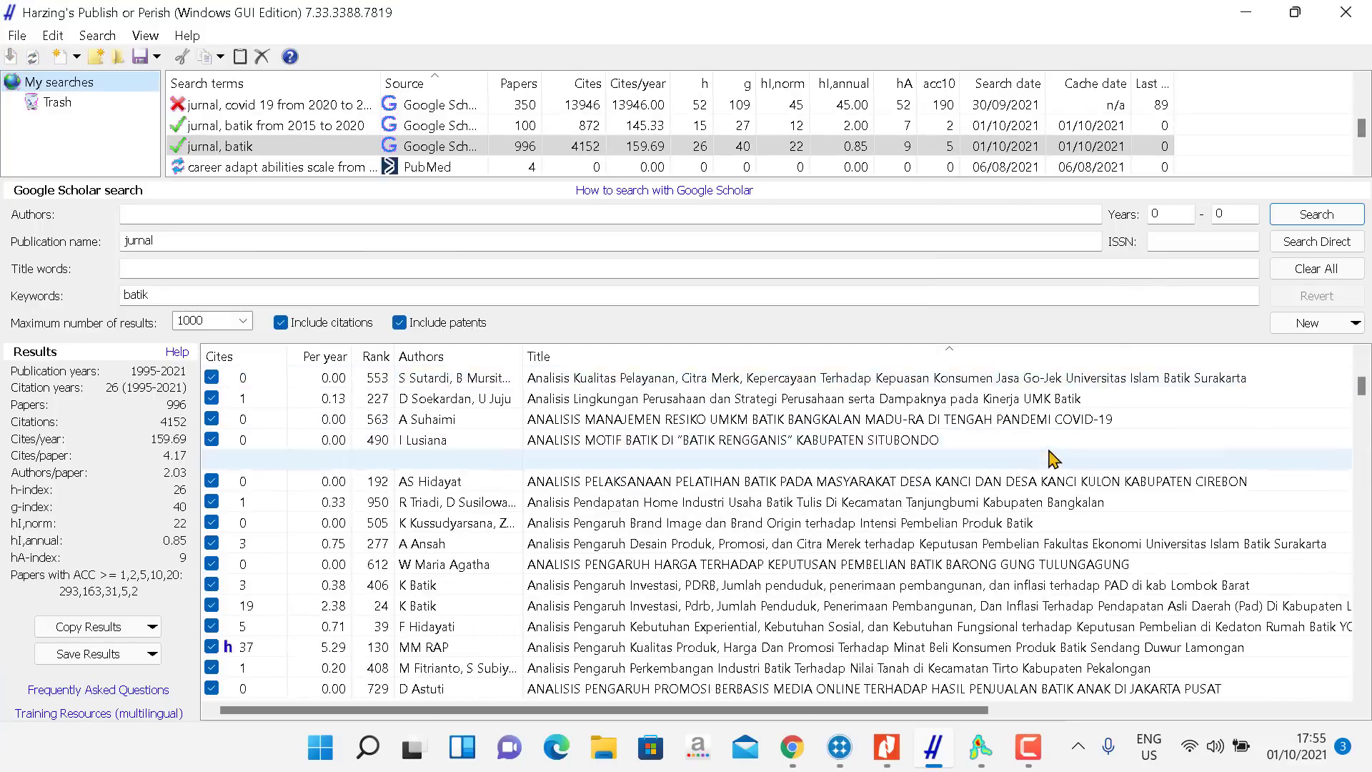
scroll(1064, 463, "down", 20)
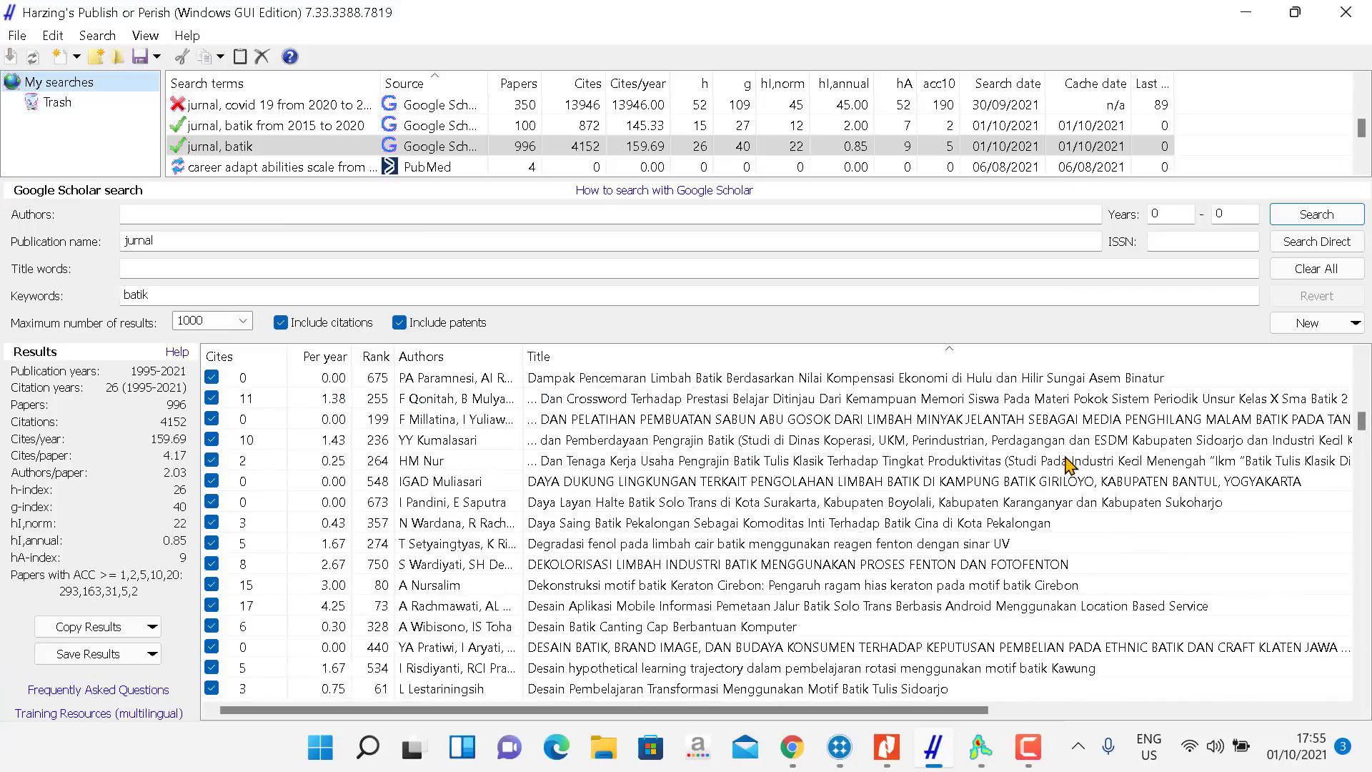
scroll(1069, 463, "up", 15)
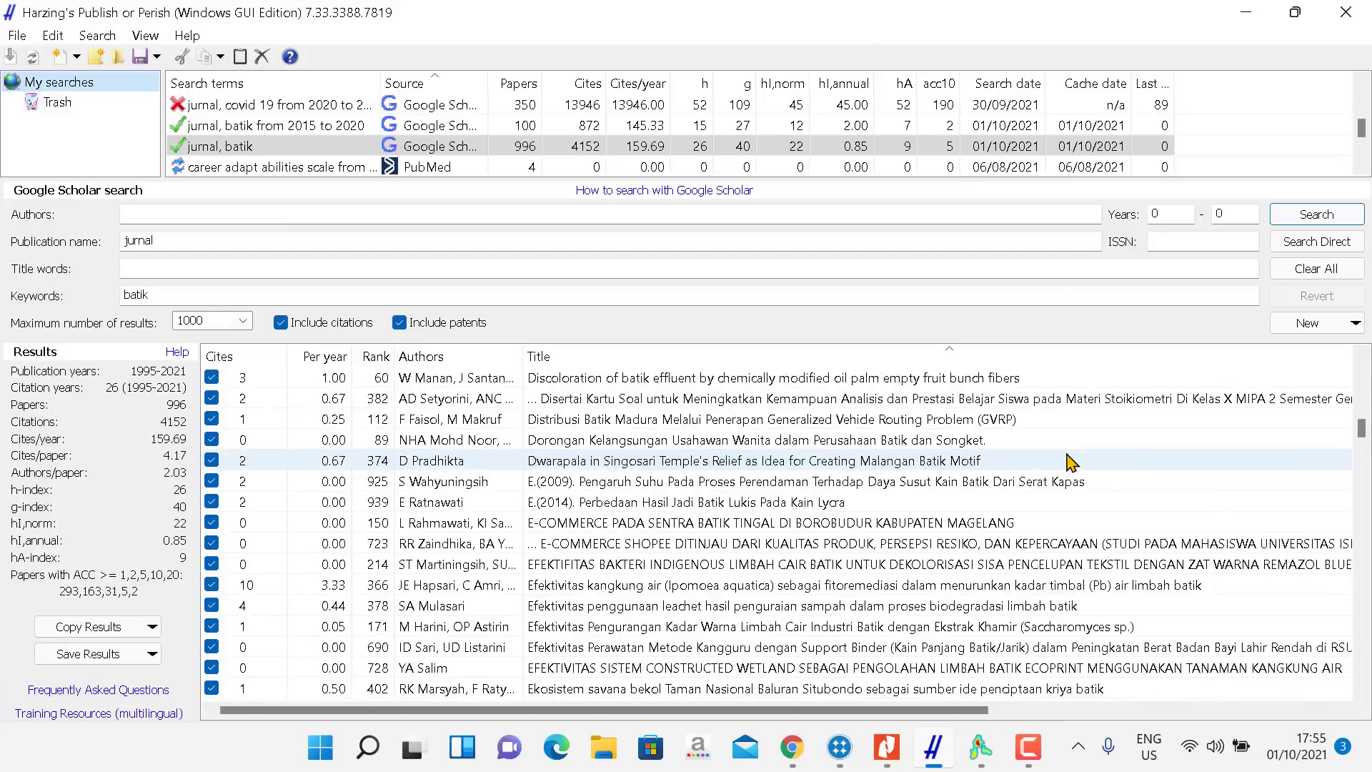
scroll(1028, 460, "up", 15)
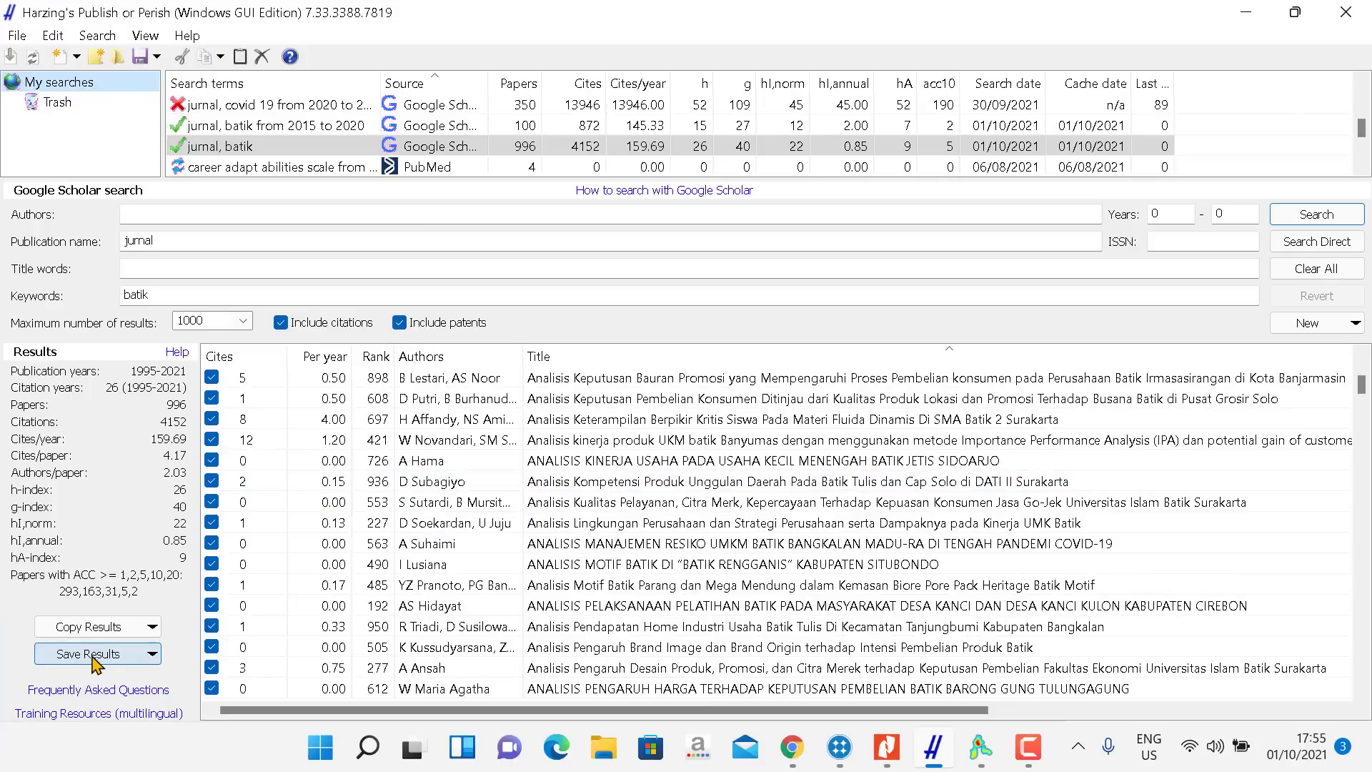
left_click(118, 659)
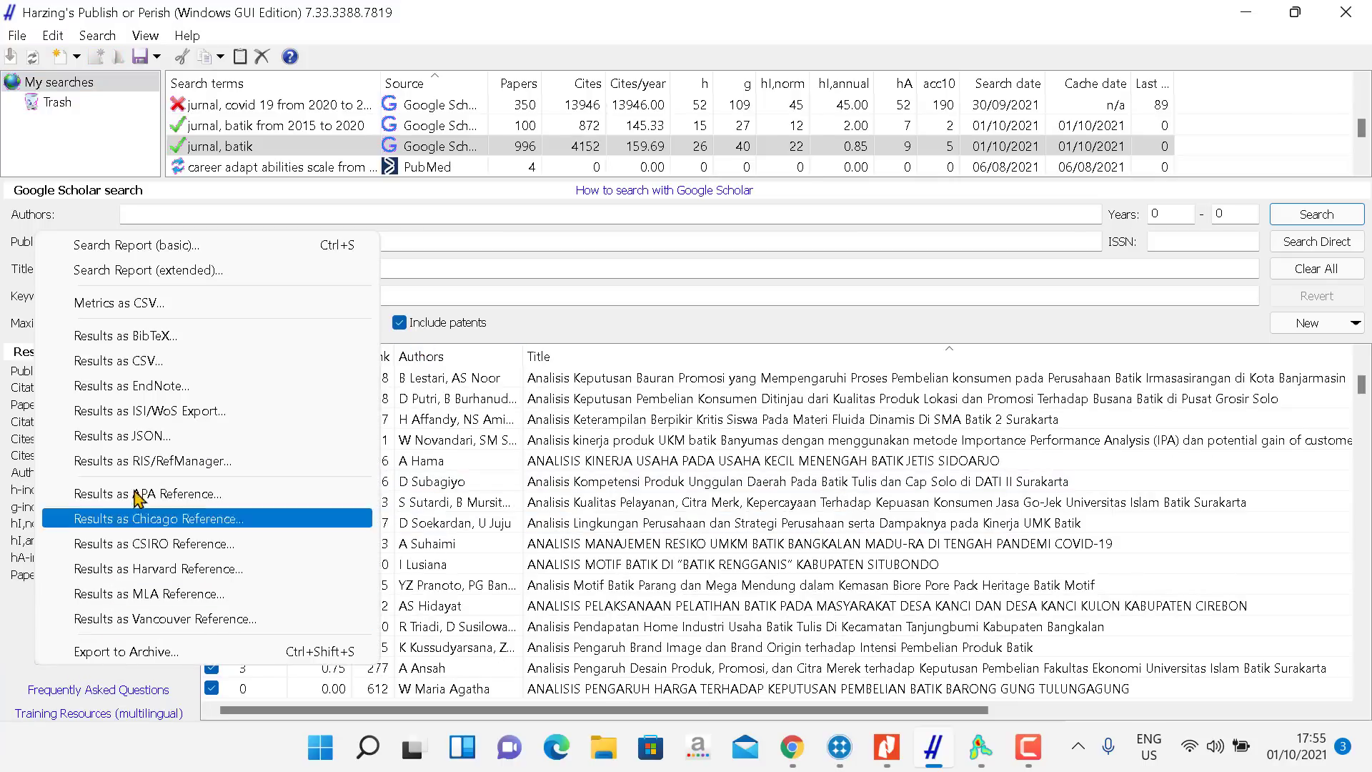
left_click(150, 470)
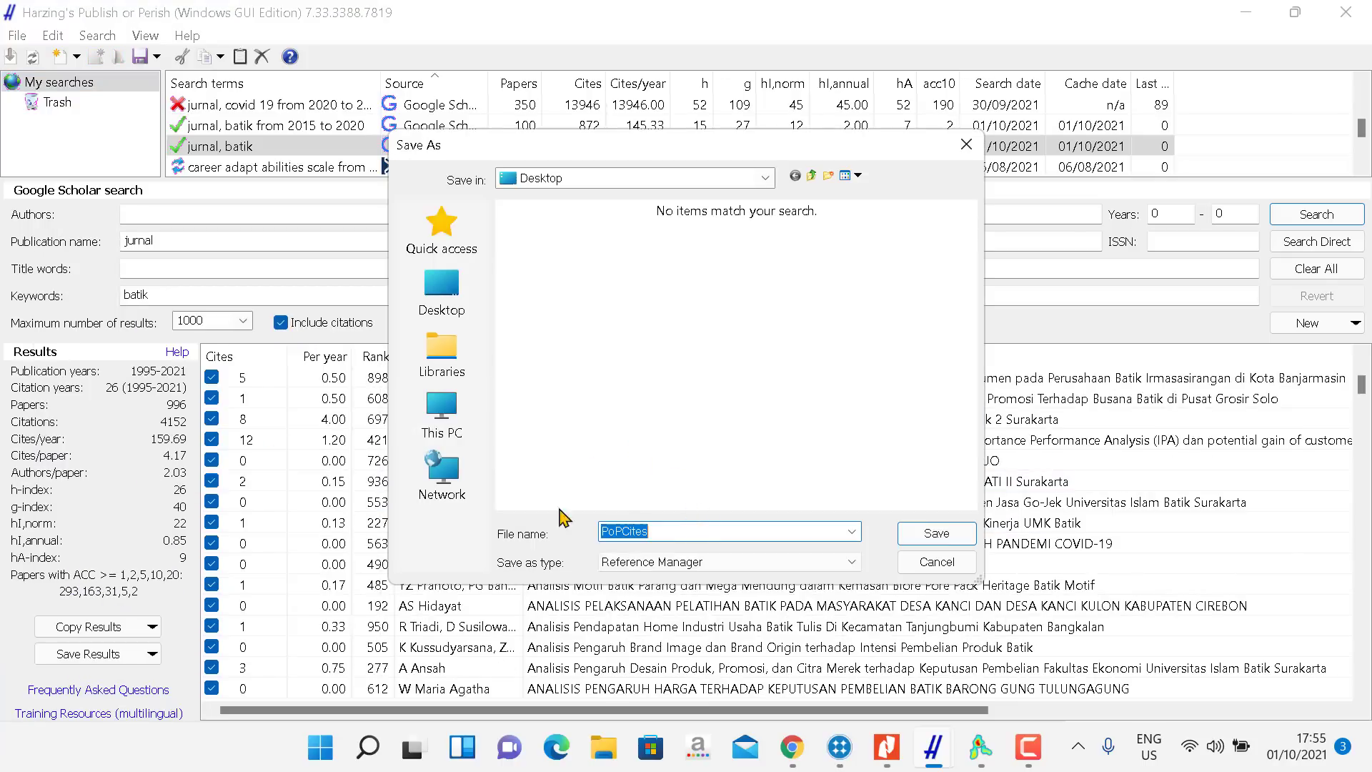
left_click(966, 144)
Save the search results in RIS/RefManager format to the Desktop under the file name batik.
left_click(132, 653)
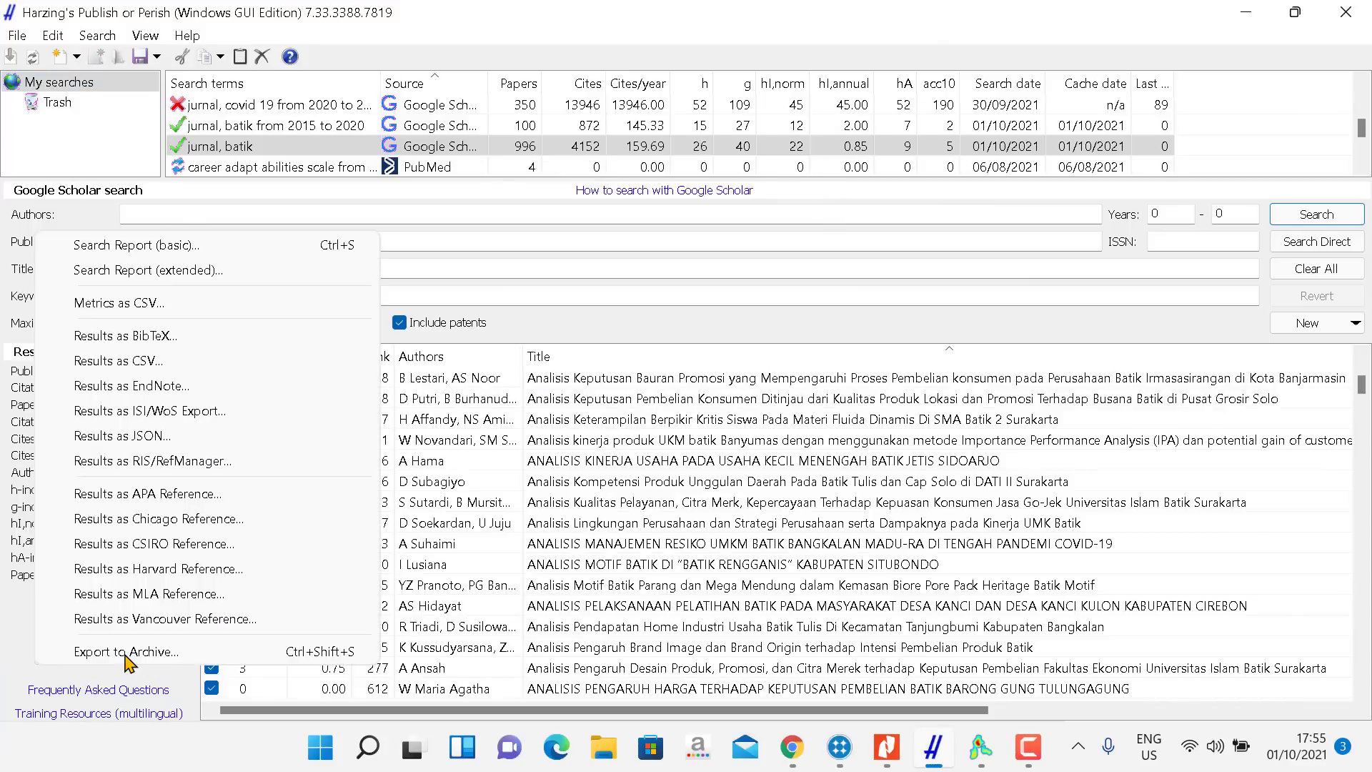
left_click(172, 461)
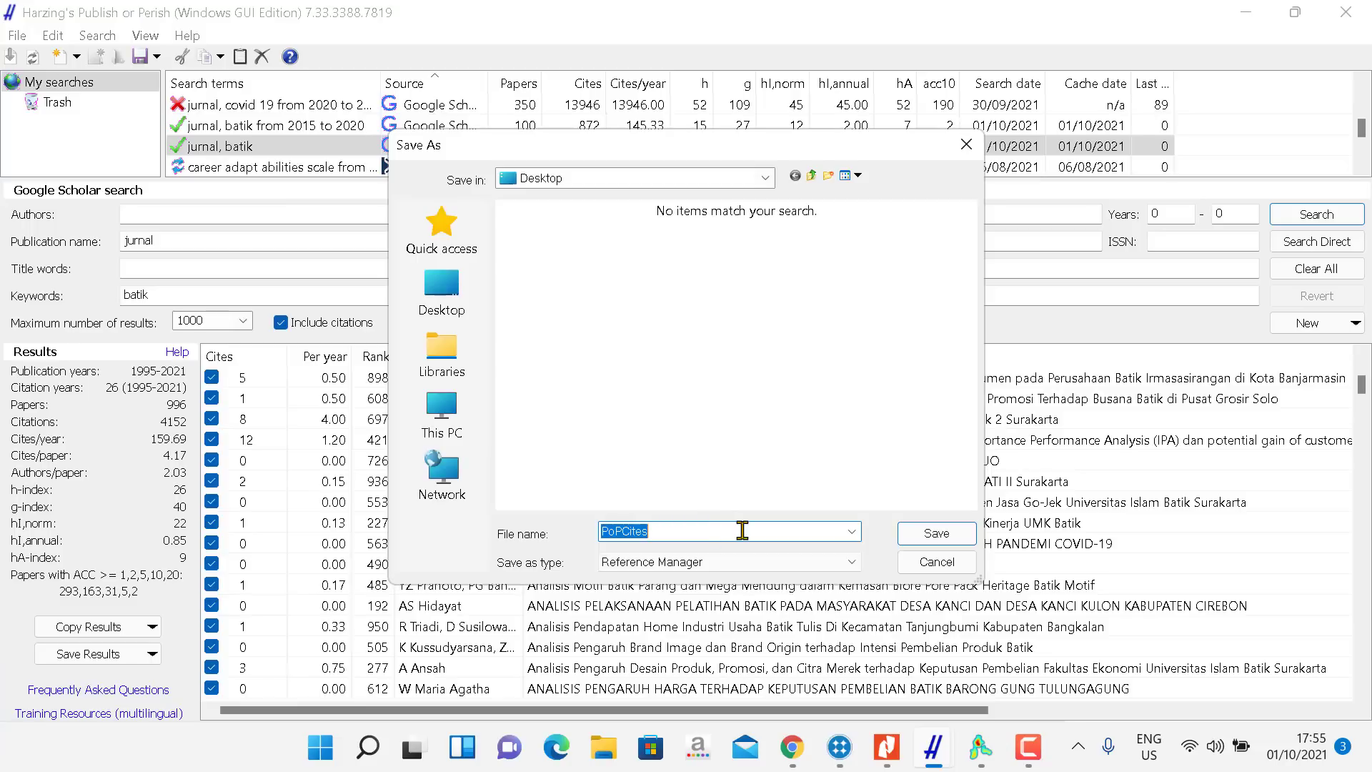
key("BackSpace")
type("batik")
left_click(934, 534)
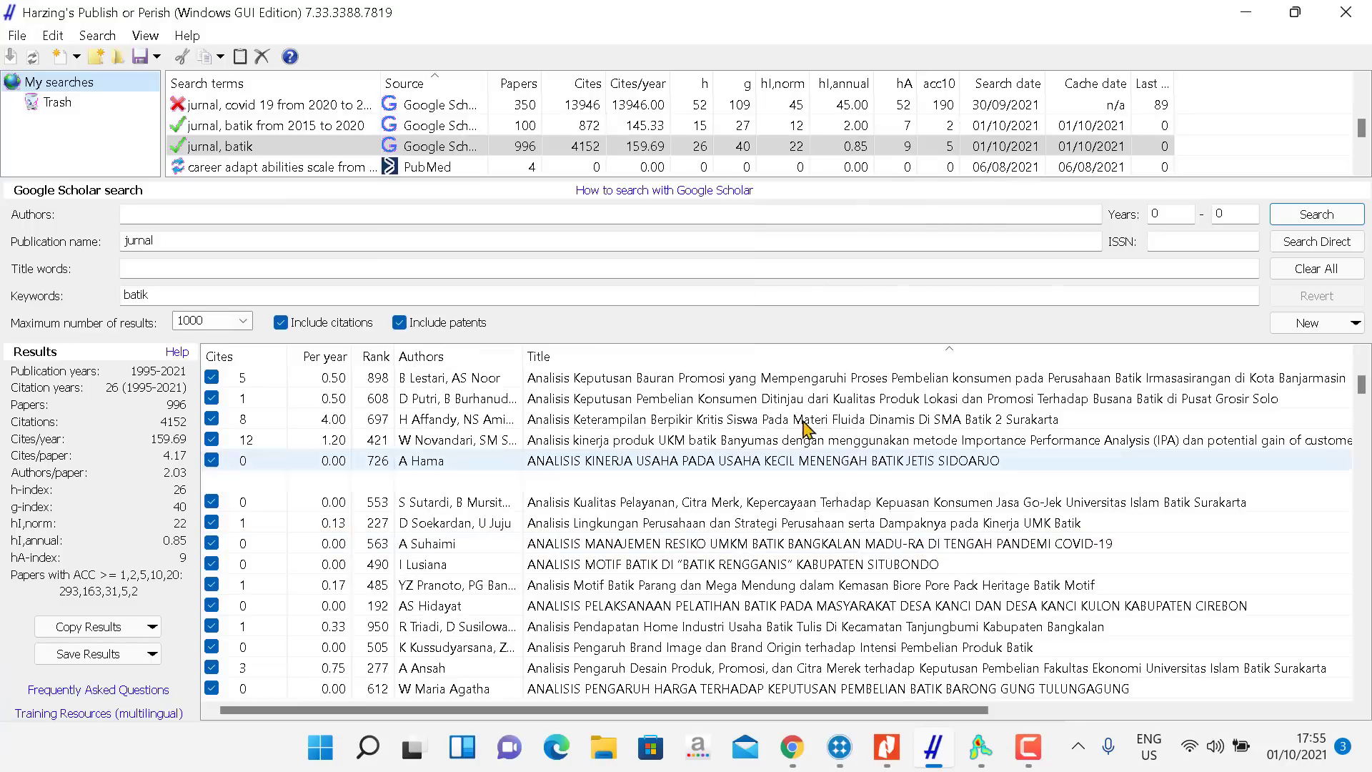
Minimize Publish or Perish, switch to VOSviewer and start a new map based on text data.
left_click(1243, 10)
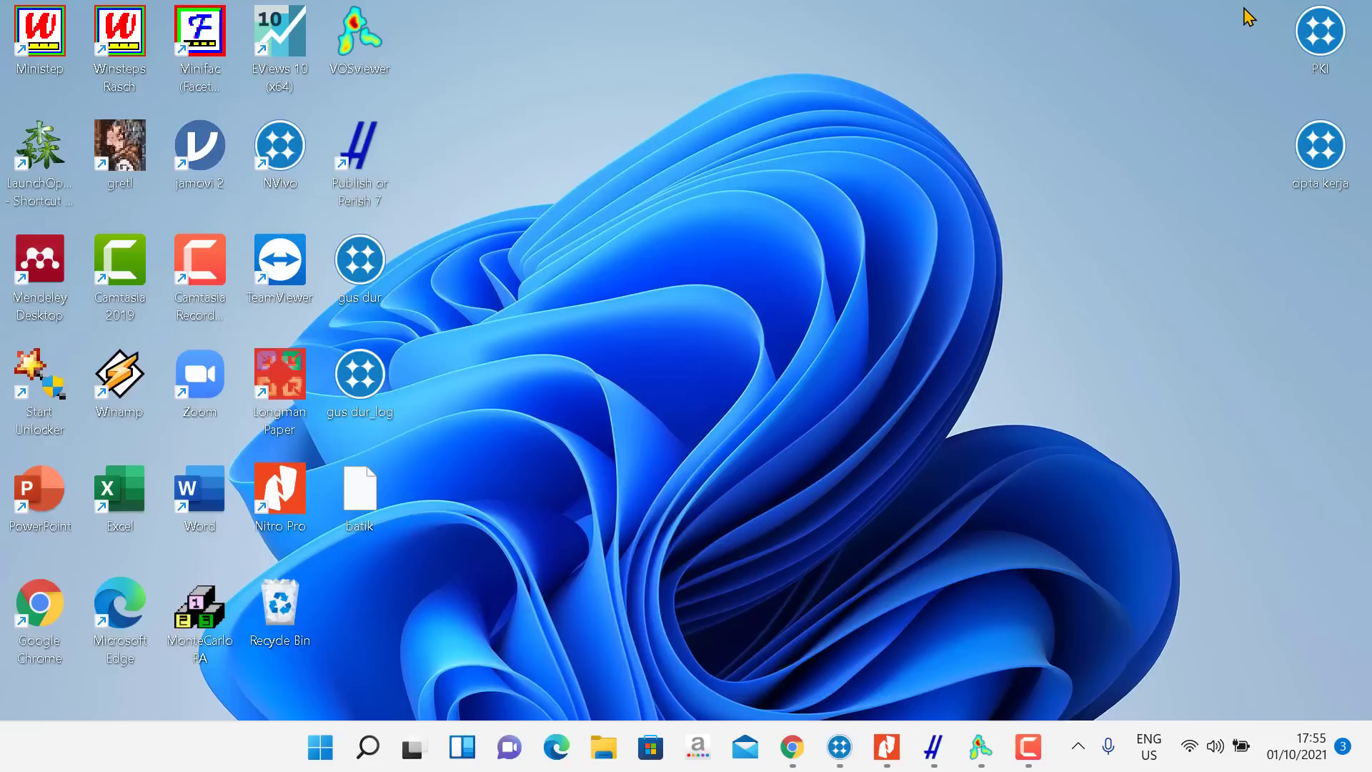
left_click(996, 747)
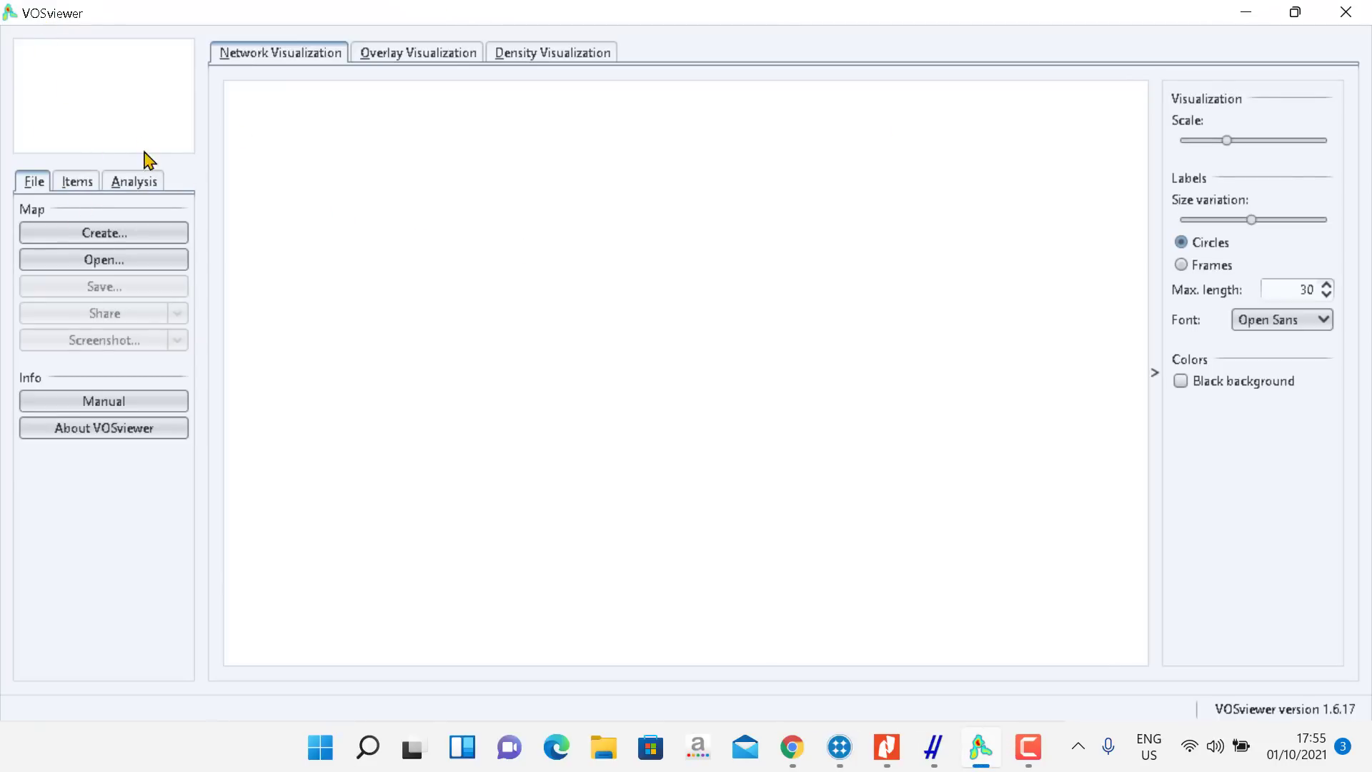
left_click(134, 237)
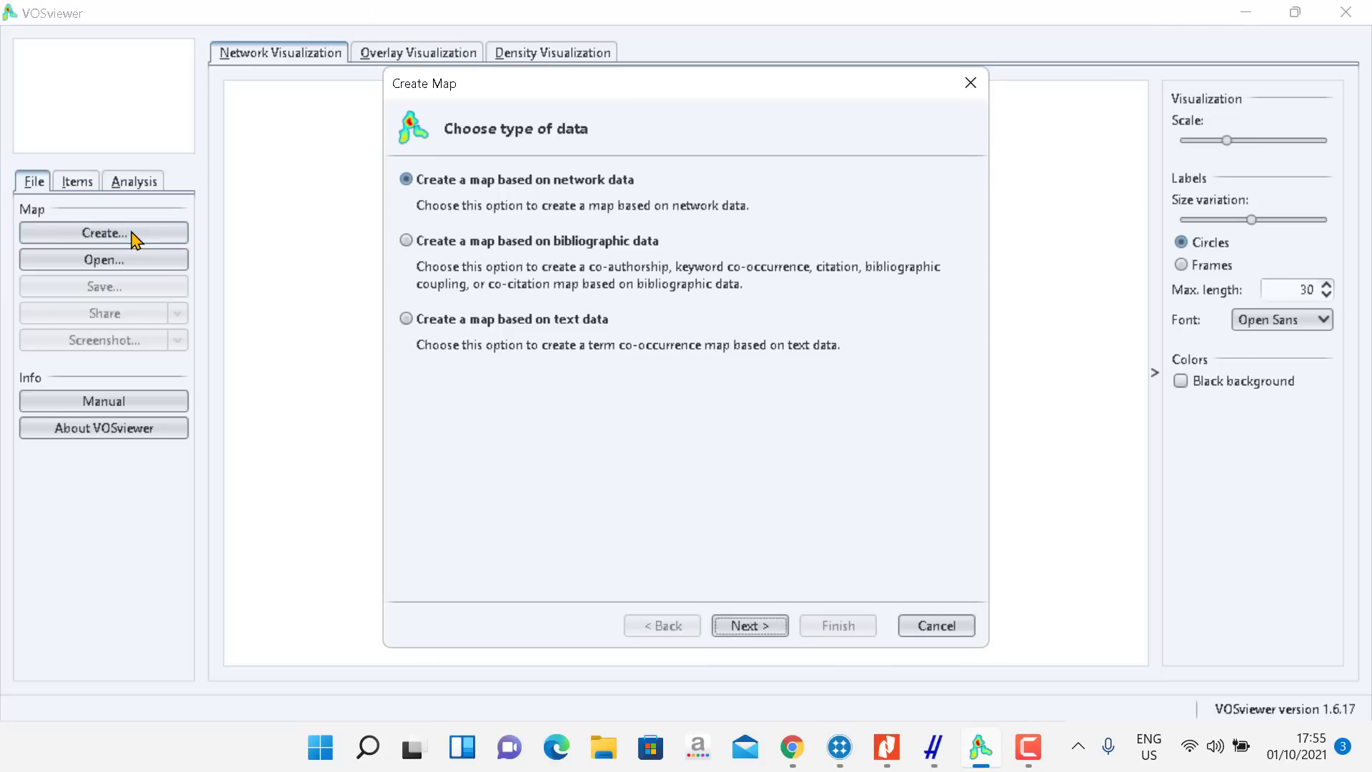
left_click(407, 320)
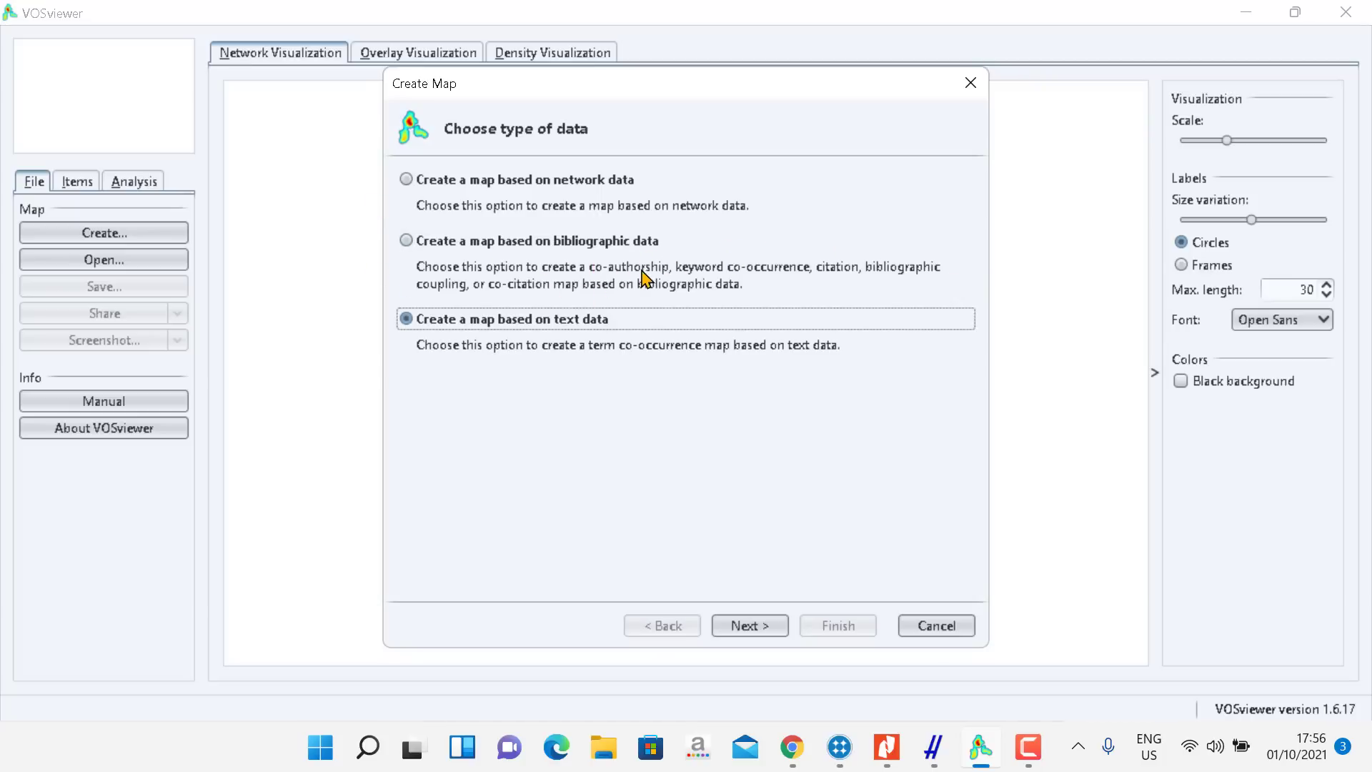
left_click(939, 758)
left_click(939, 760)
left_click(934, 748)
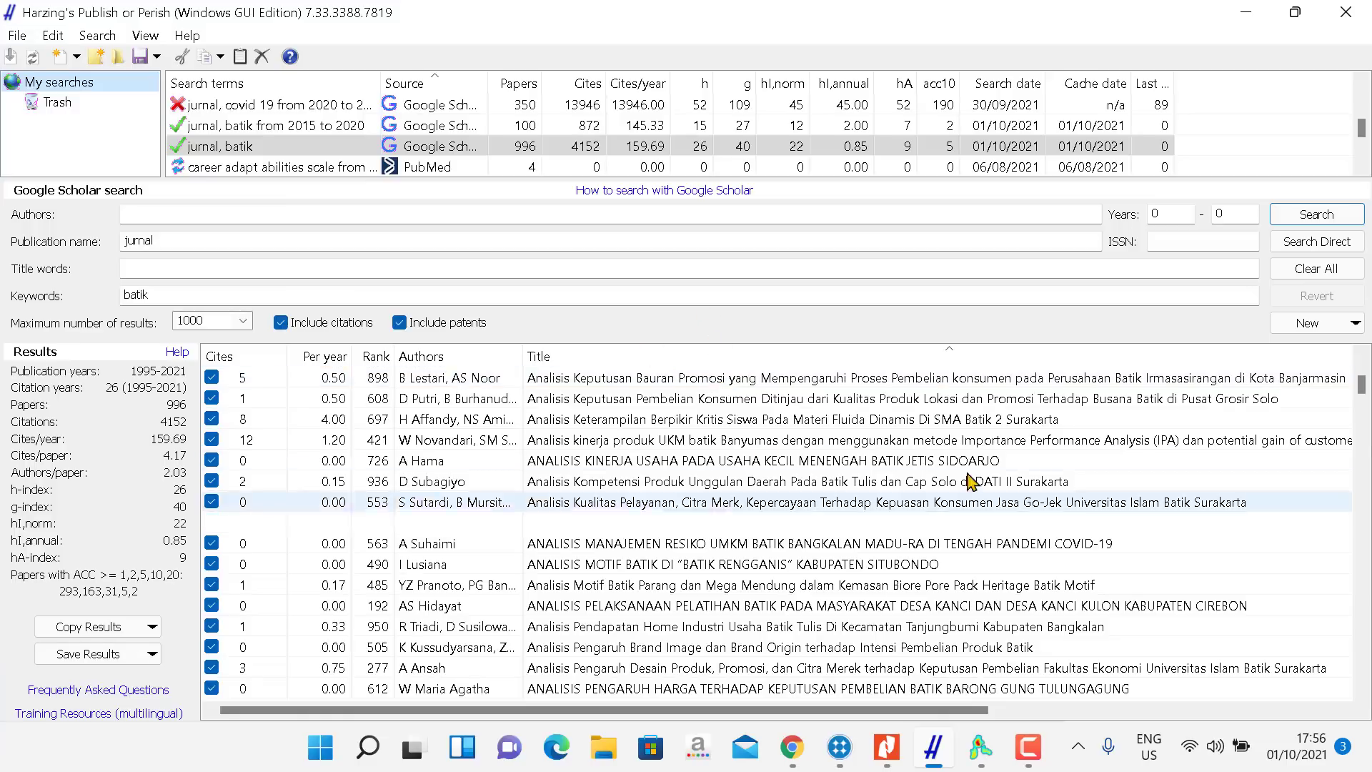
left_click(980, 746)
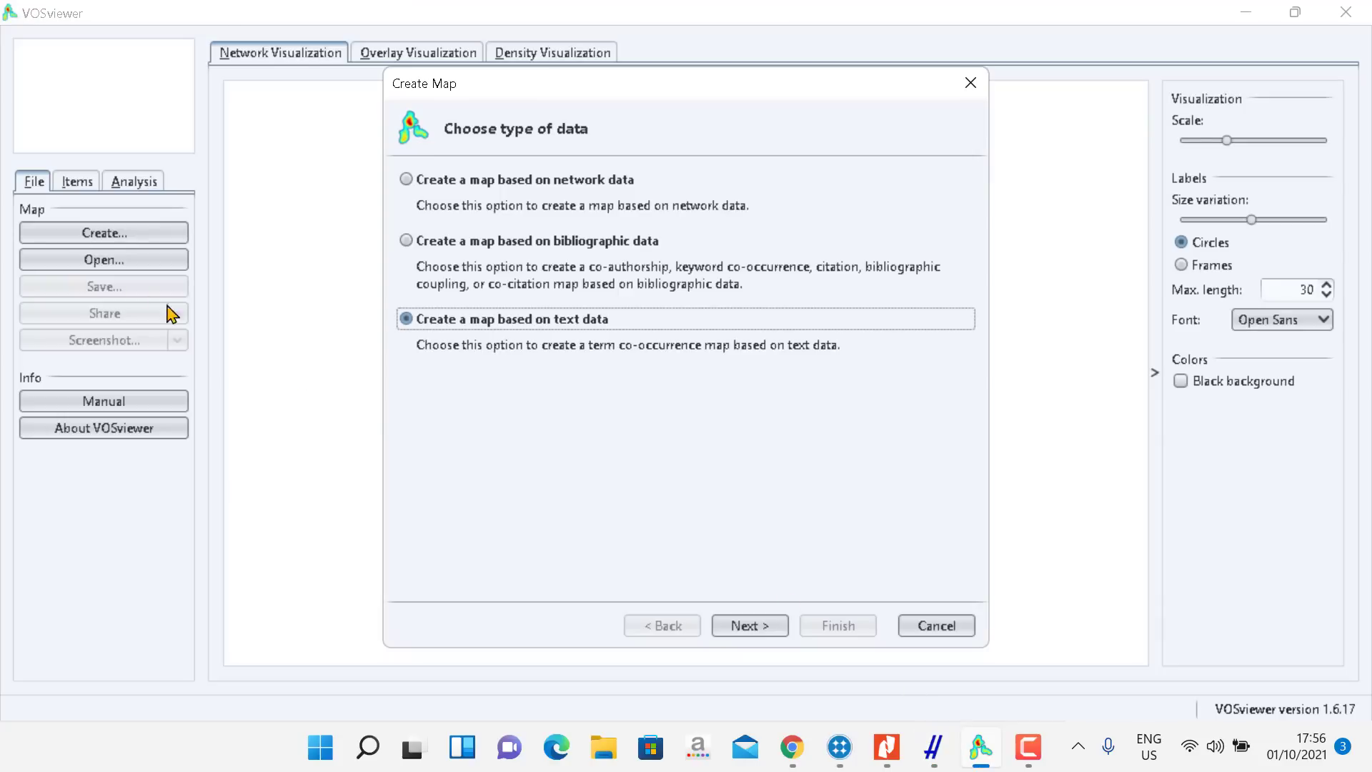
Set the map's data source to reference manager files and load the RIS file batik.ris from the Desktop.
left_click(761, 625)
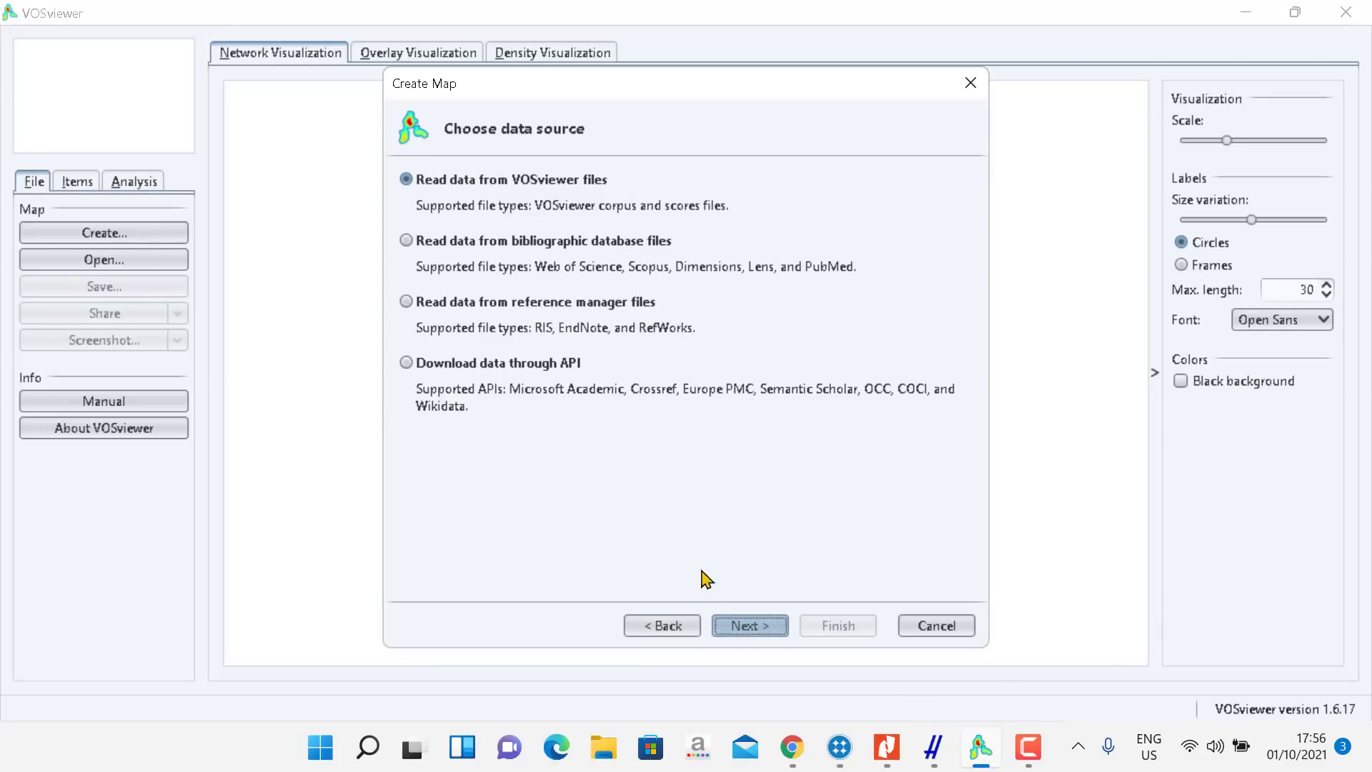
left_click(407, 301)
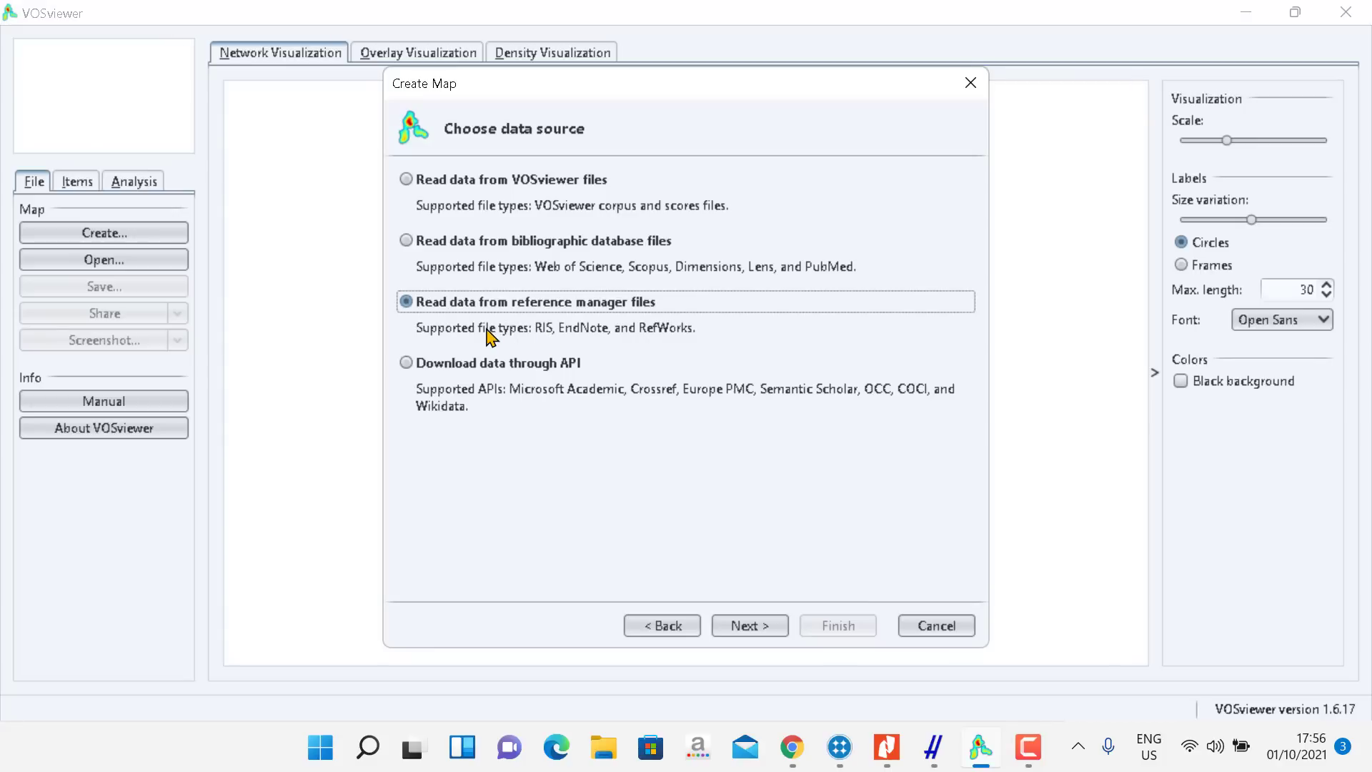
left_click(755, 630)
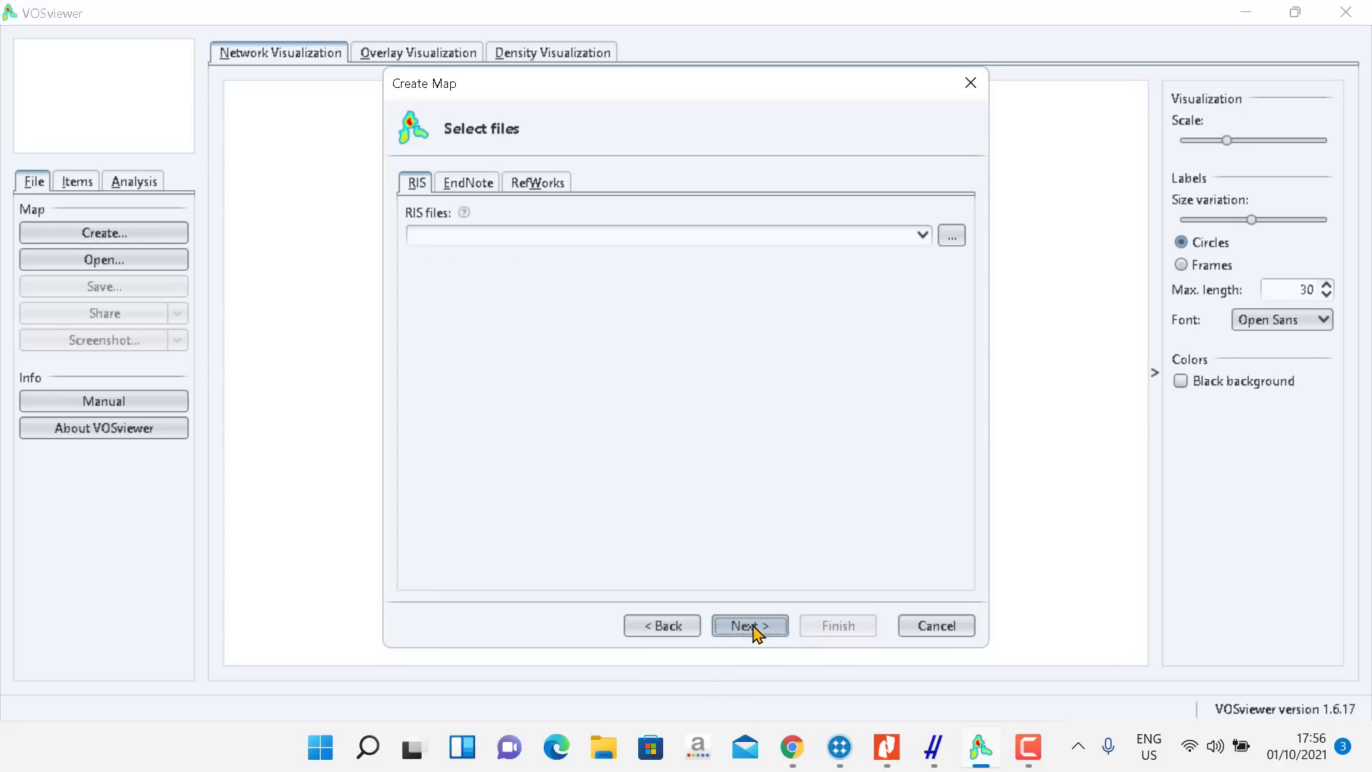
left_click(953, 237)
left_click(468, 258)
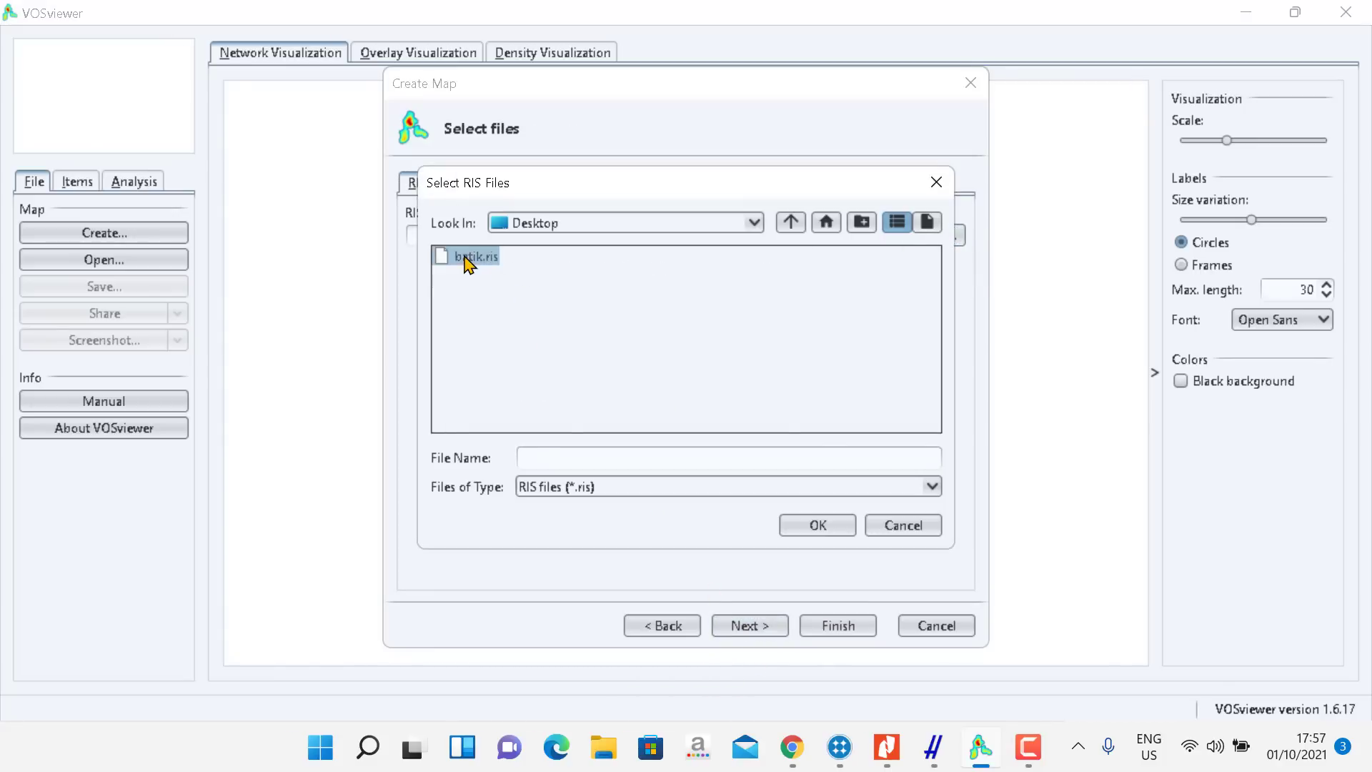
left_click(837, 526)
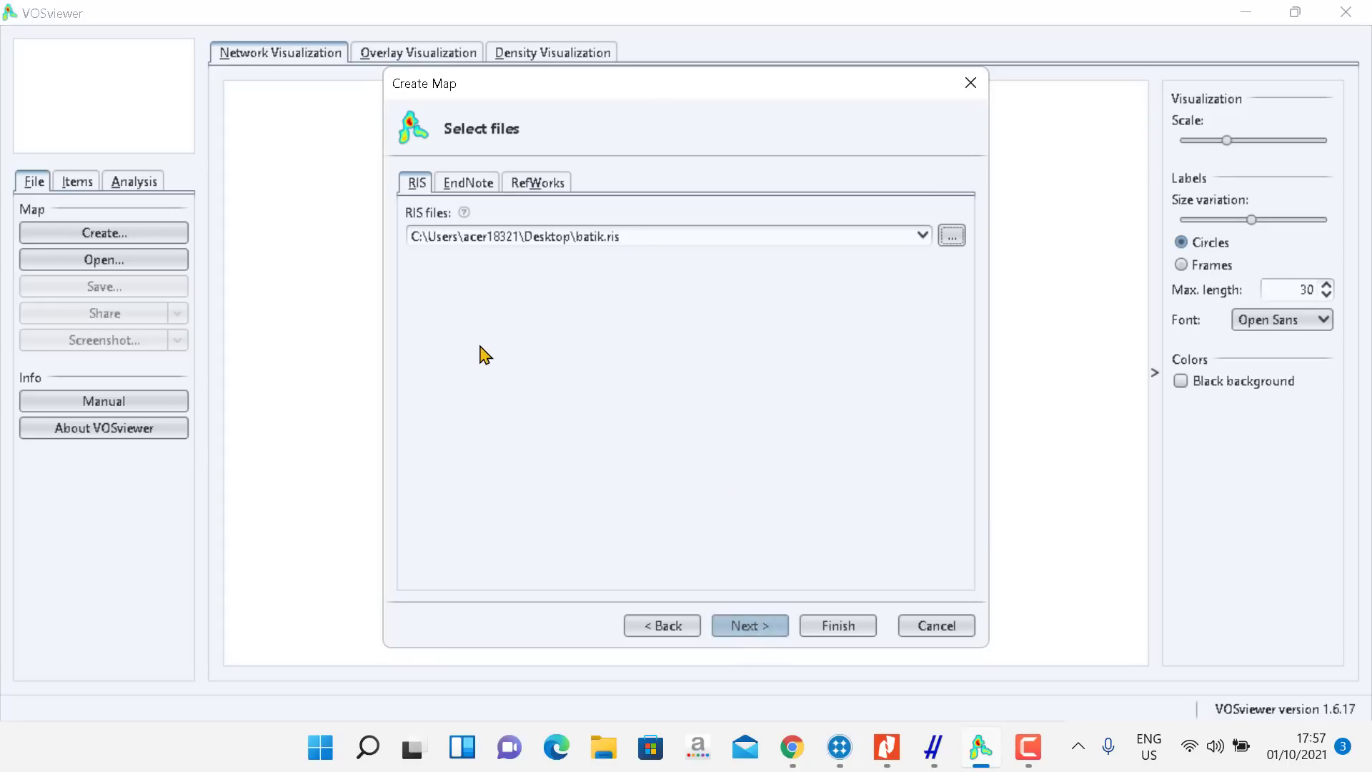
Extract terms from the title and abstract fields, using binary counting and no thesaurus file.
left_click(759, 632)
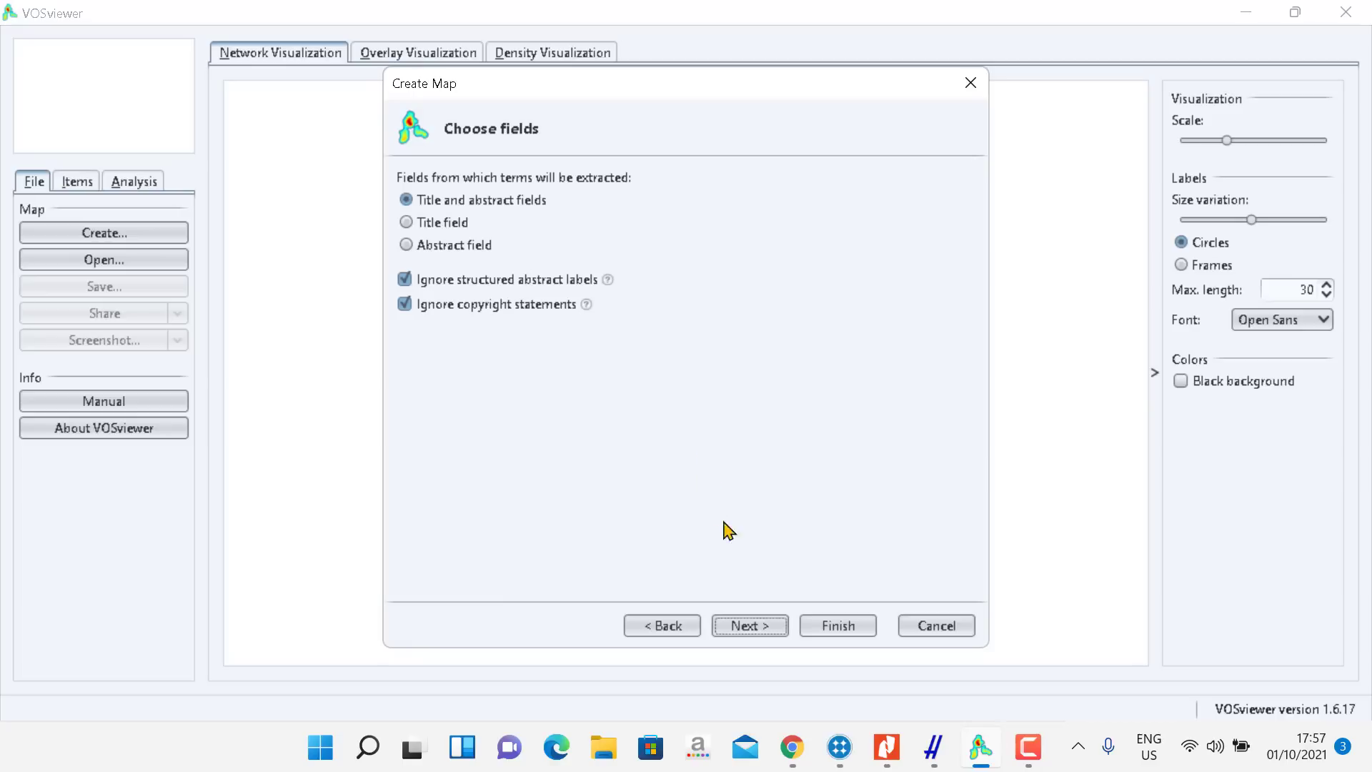
left_click(746, 627)
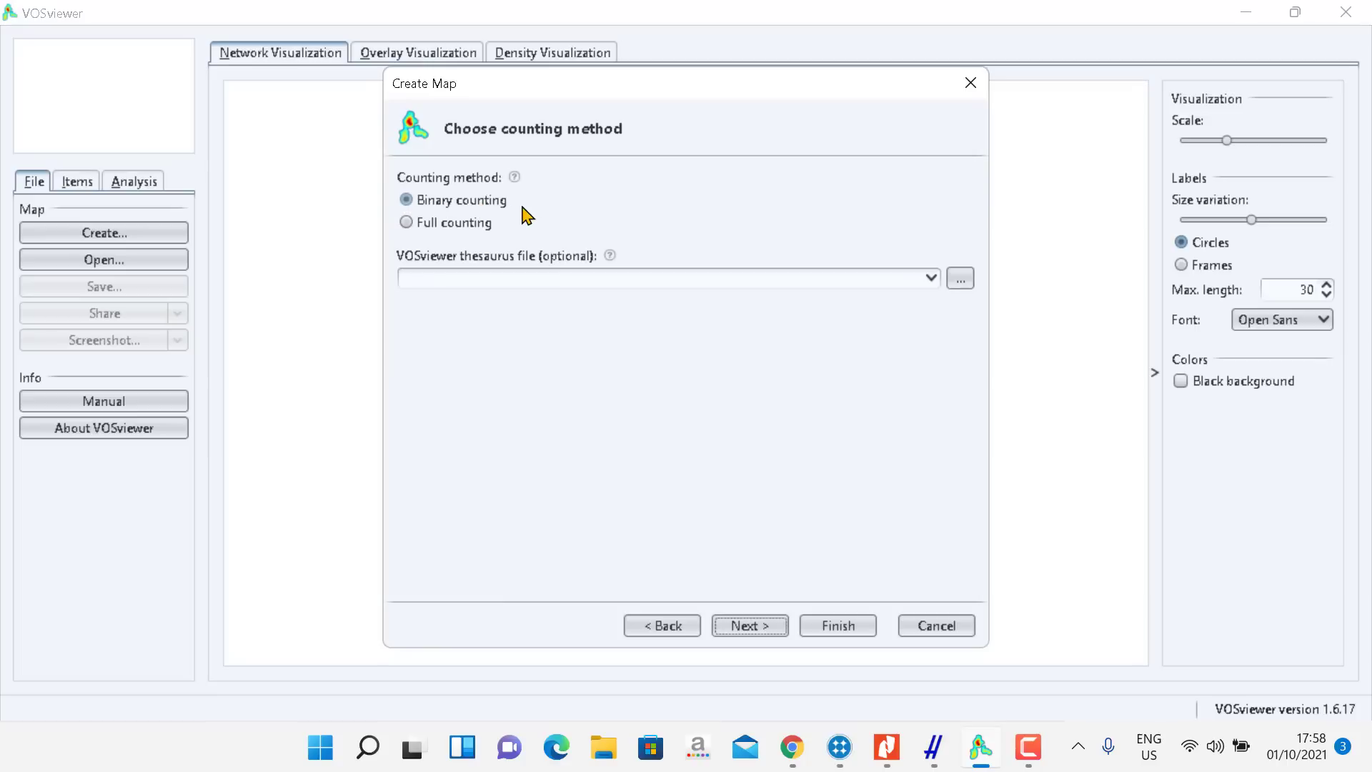
left_click(748, 630)
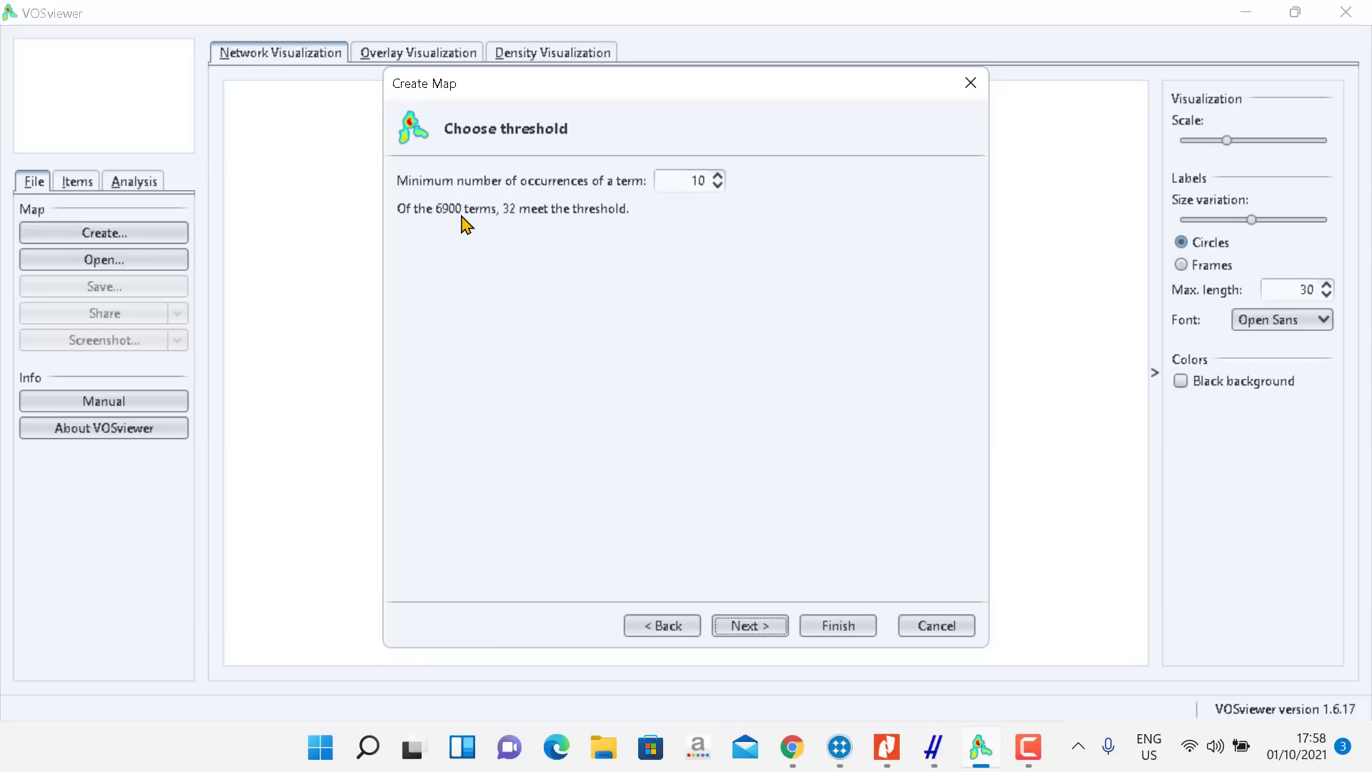
Set the minimum number of occurrences of a term to 5 and accept the threshold.
left_click(718, 185)
left_click(717, 185)
left_click(717, 185)
left_click(717, 185)
left_click(717, 185)
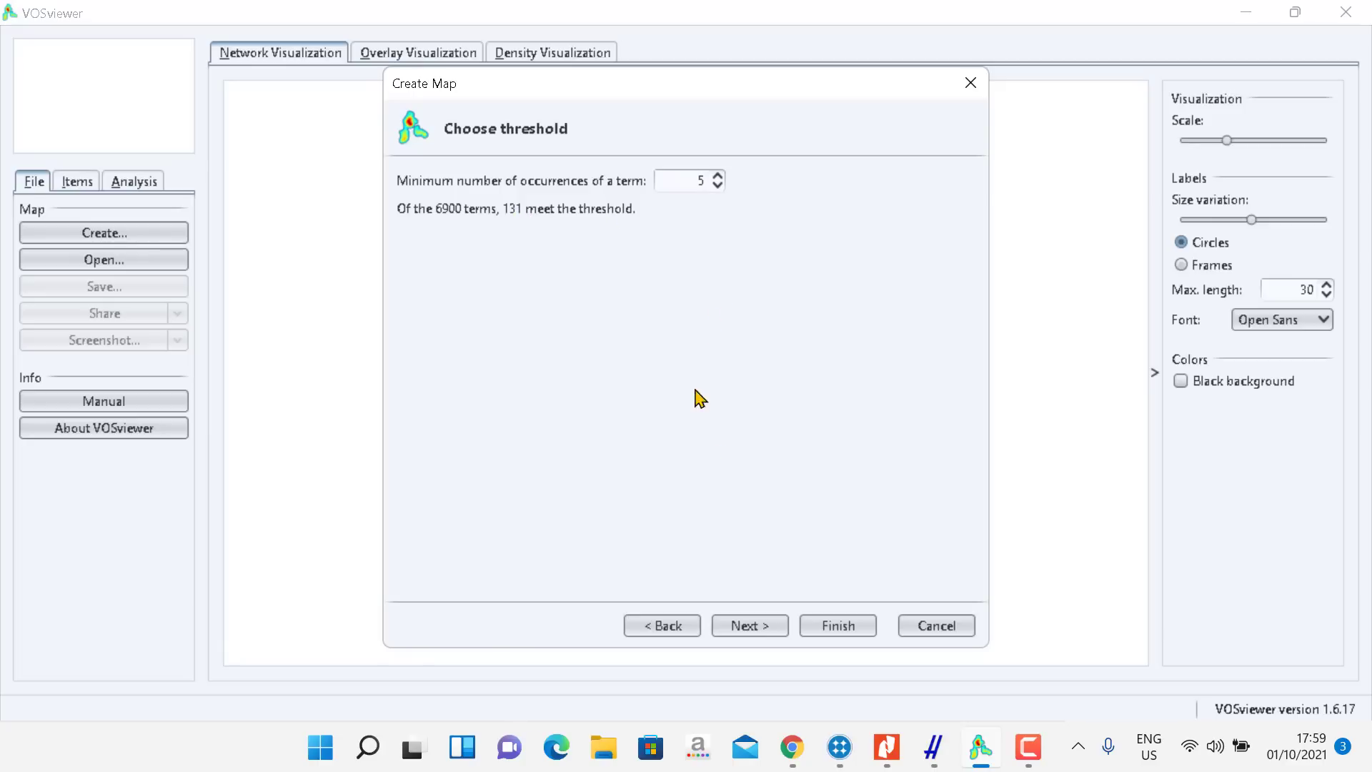
left_click(757, 627)
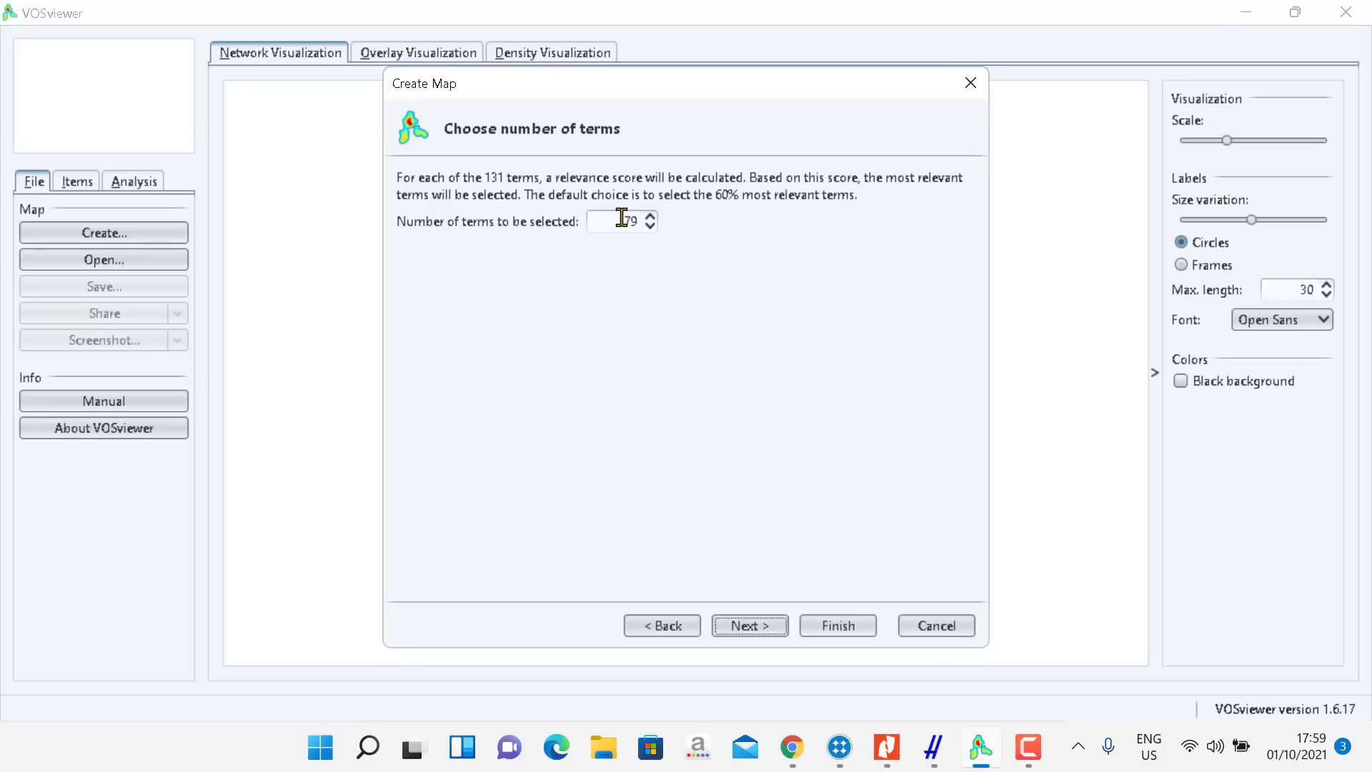
Accept 79 as the number of terms, review the list of selected terms and generate the map.
left_click(757, 627)
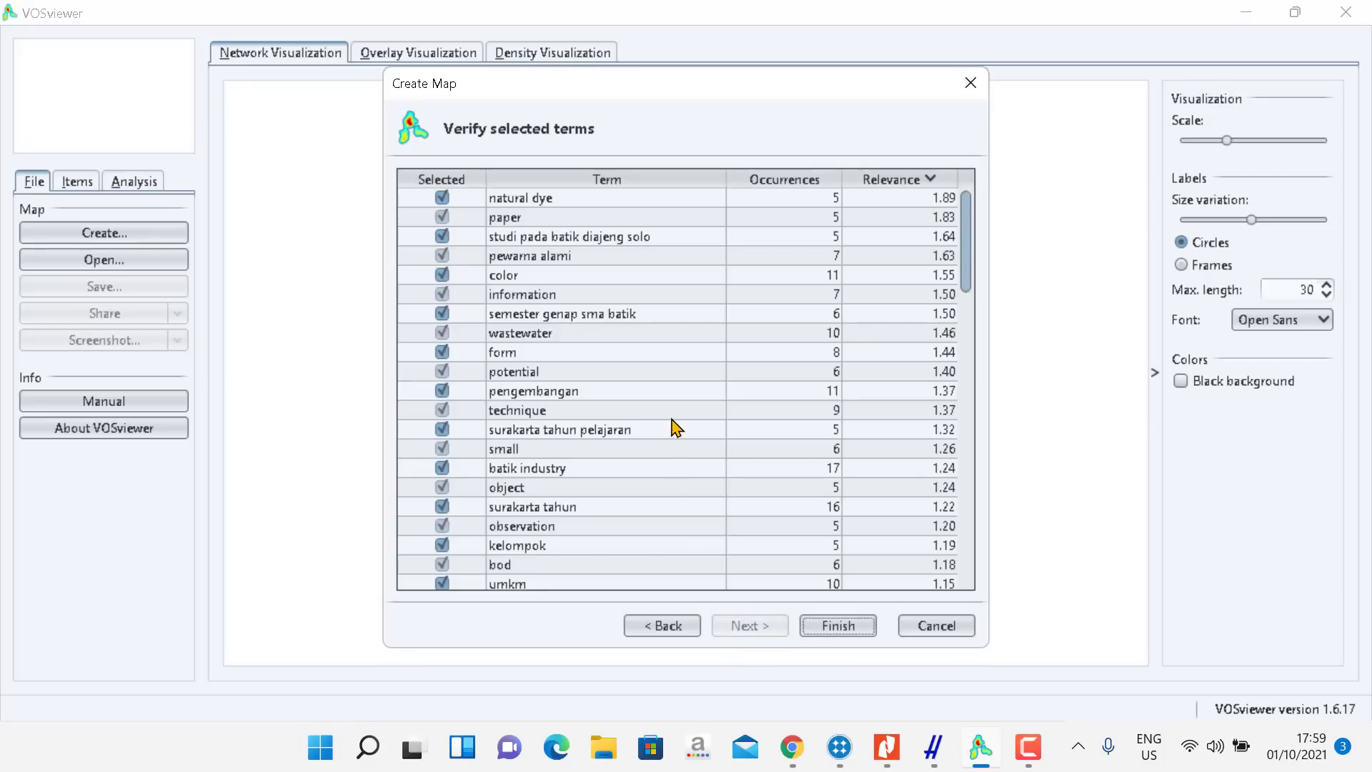
scroll(717, 488, "down", 4)
scroll(721, 496, "down", 11)
scroll(734, 512, "up", 13)
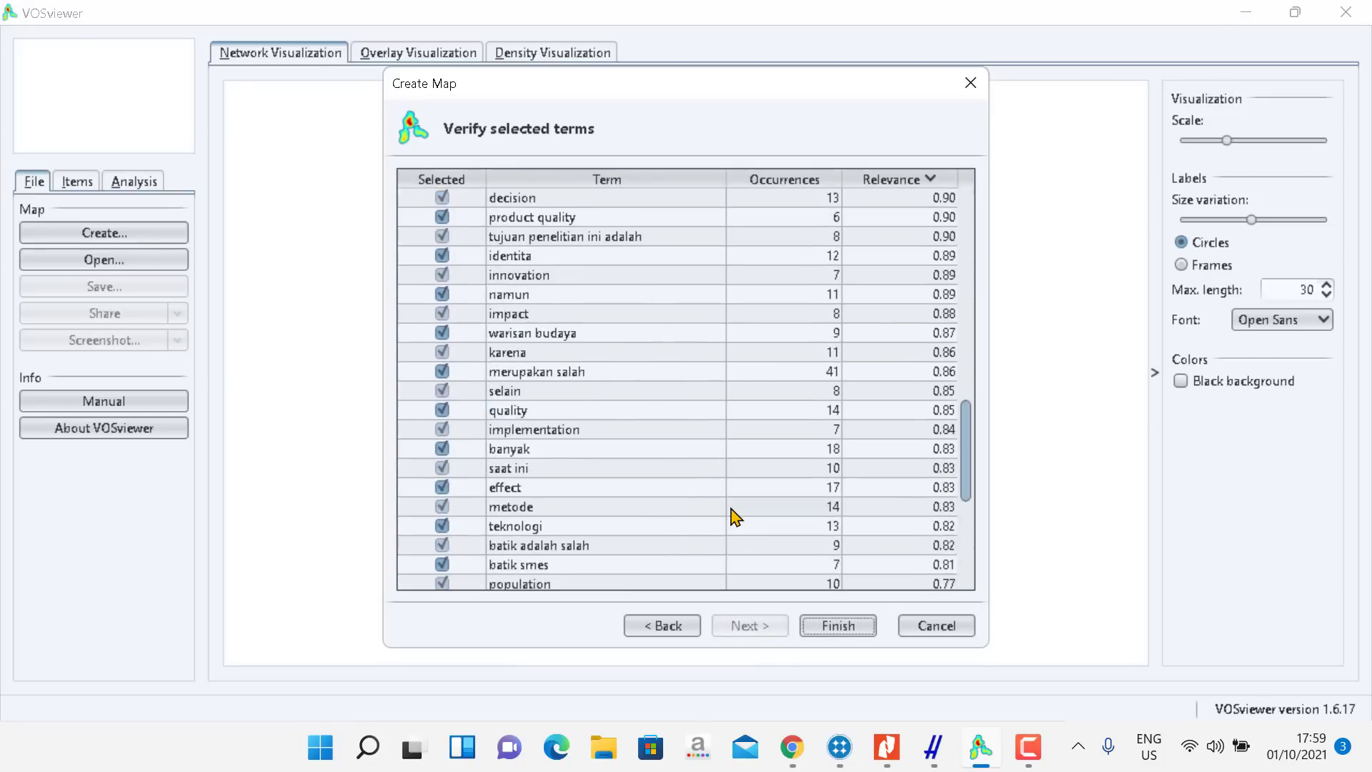
scroll(736, 513, "up", 3)
scroll(733, 510, "down", 14)
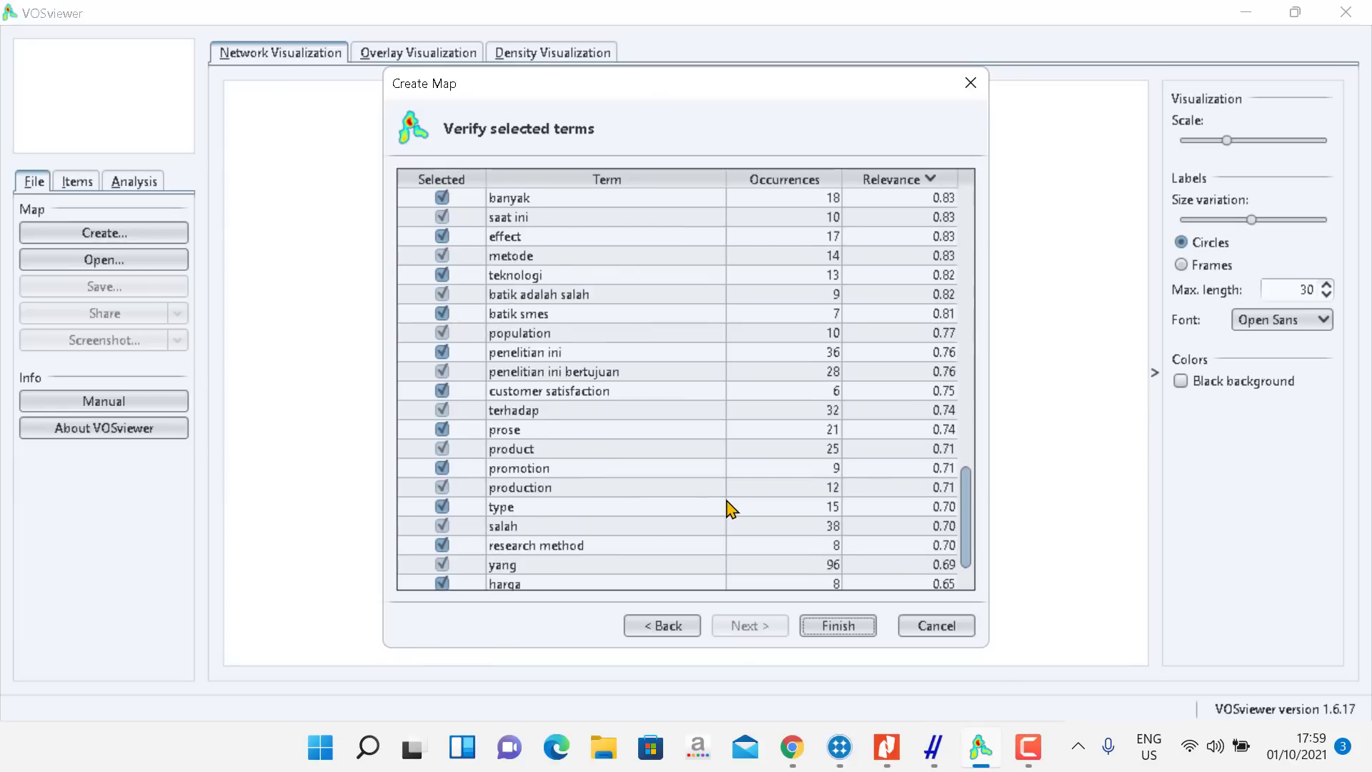
scroll(730, 507, "up", 15)
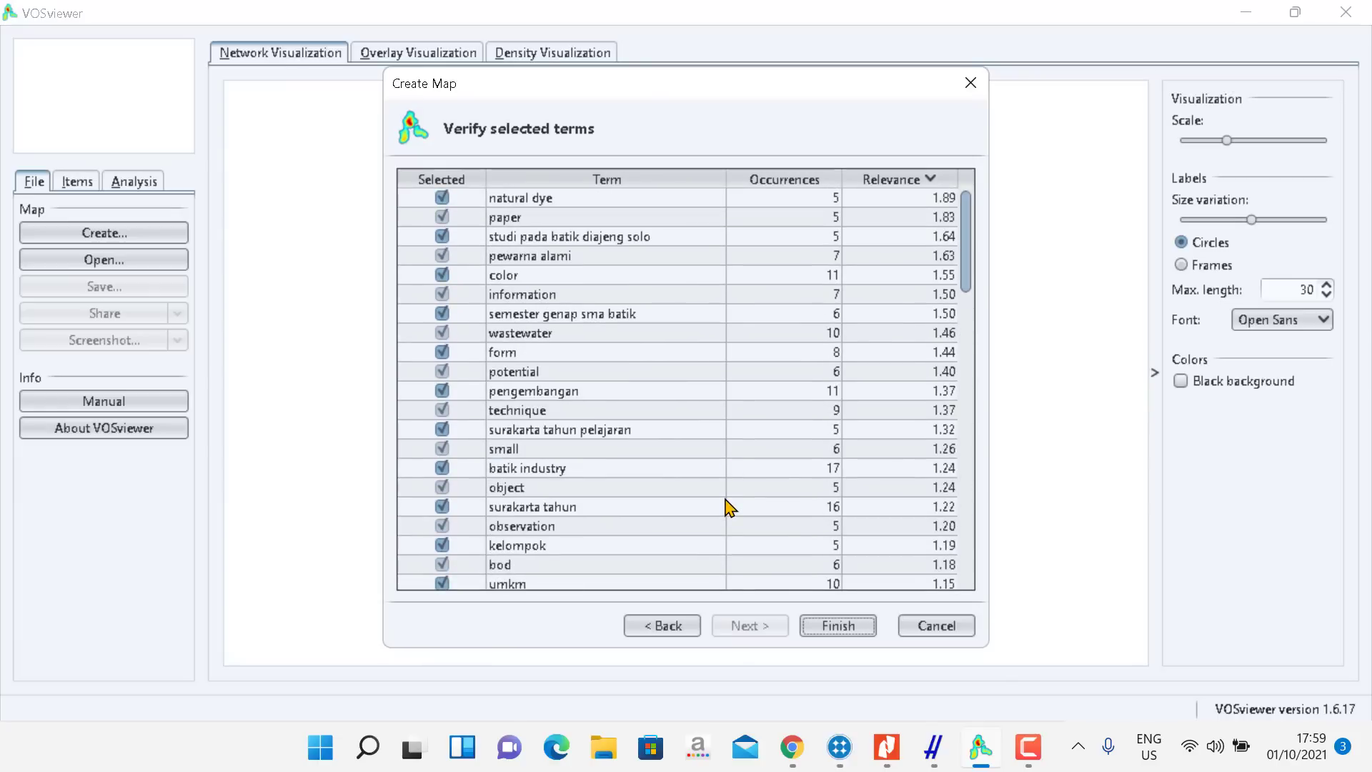
scroll(729, 507, "down", 15)
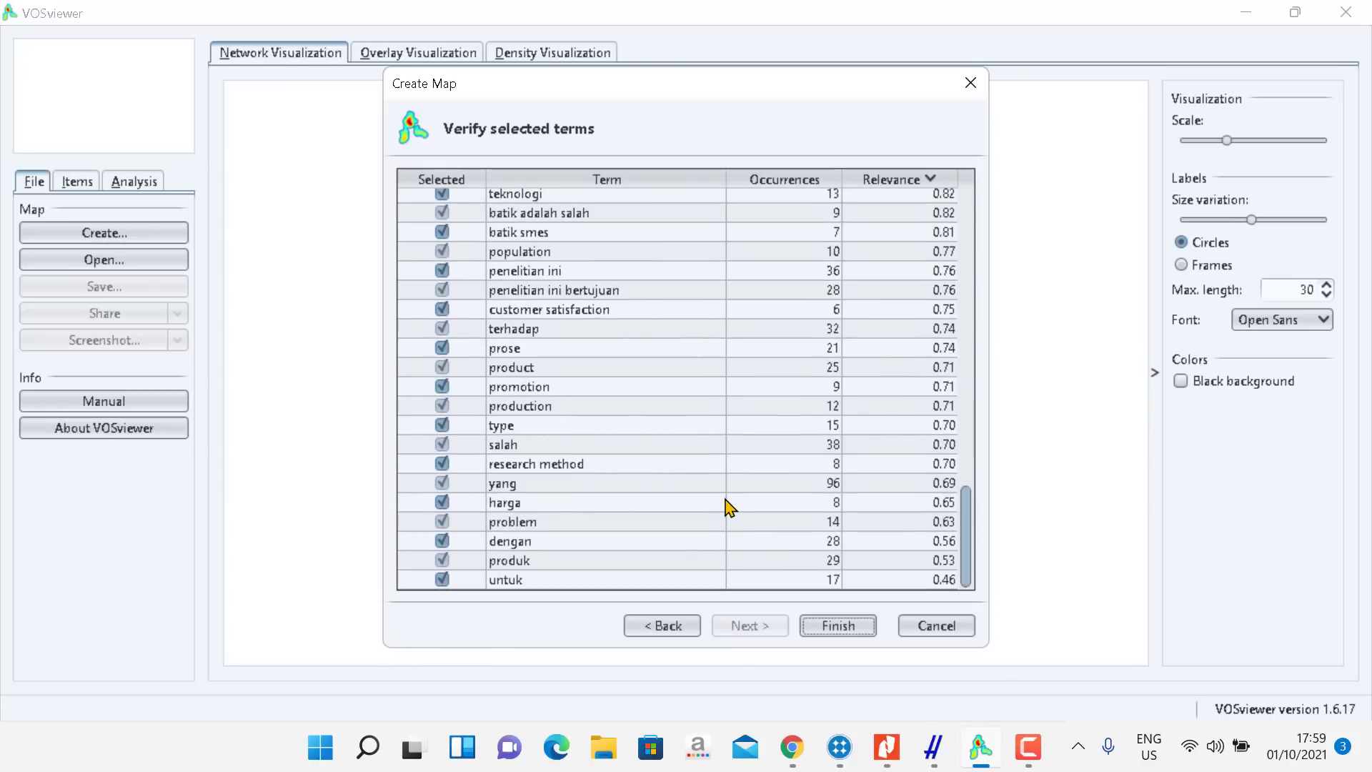
left_click(839, 626)
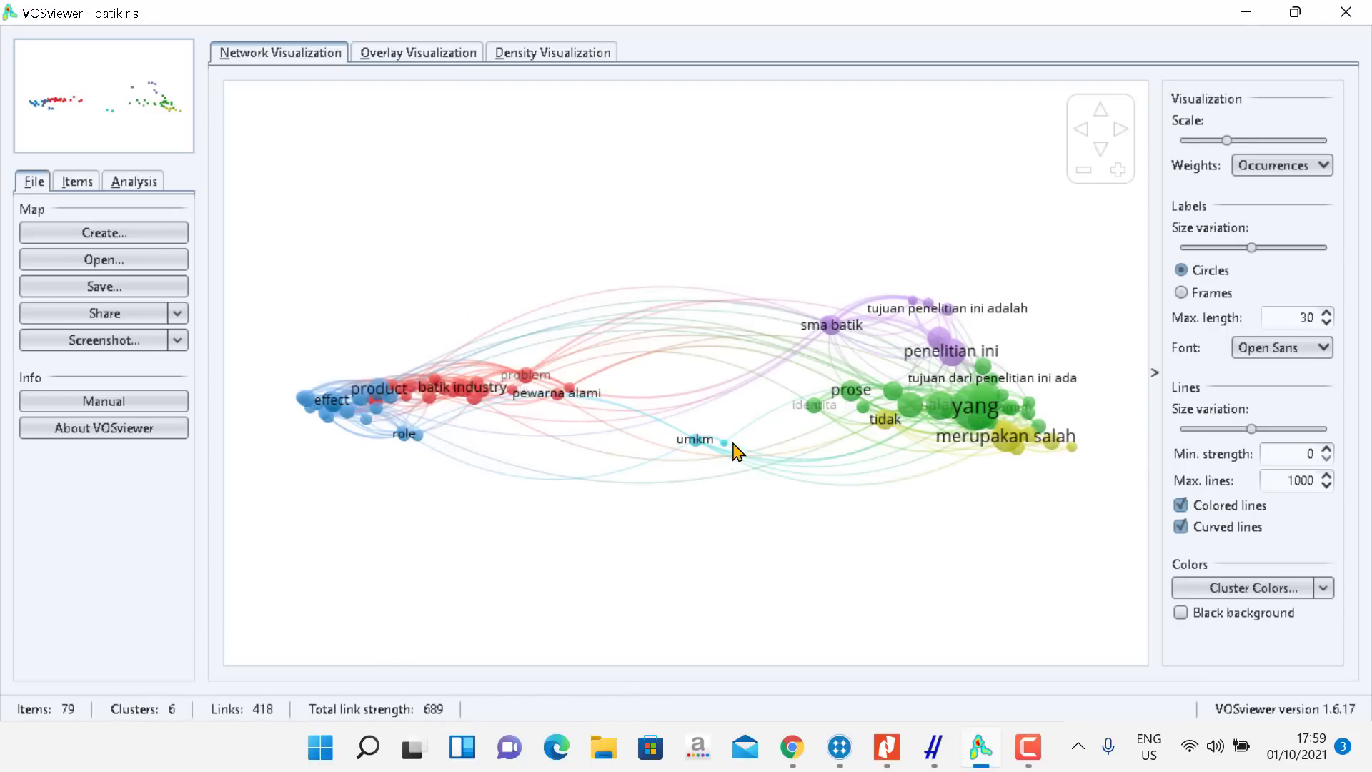
List the map's items by cluster and examine the links of the term "yang" in the network.
left_click(79, 187)
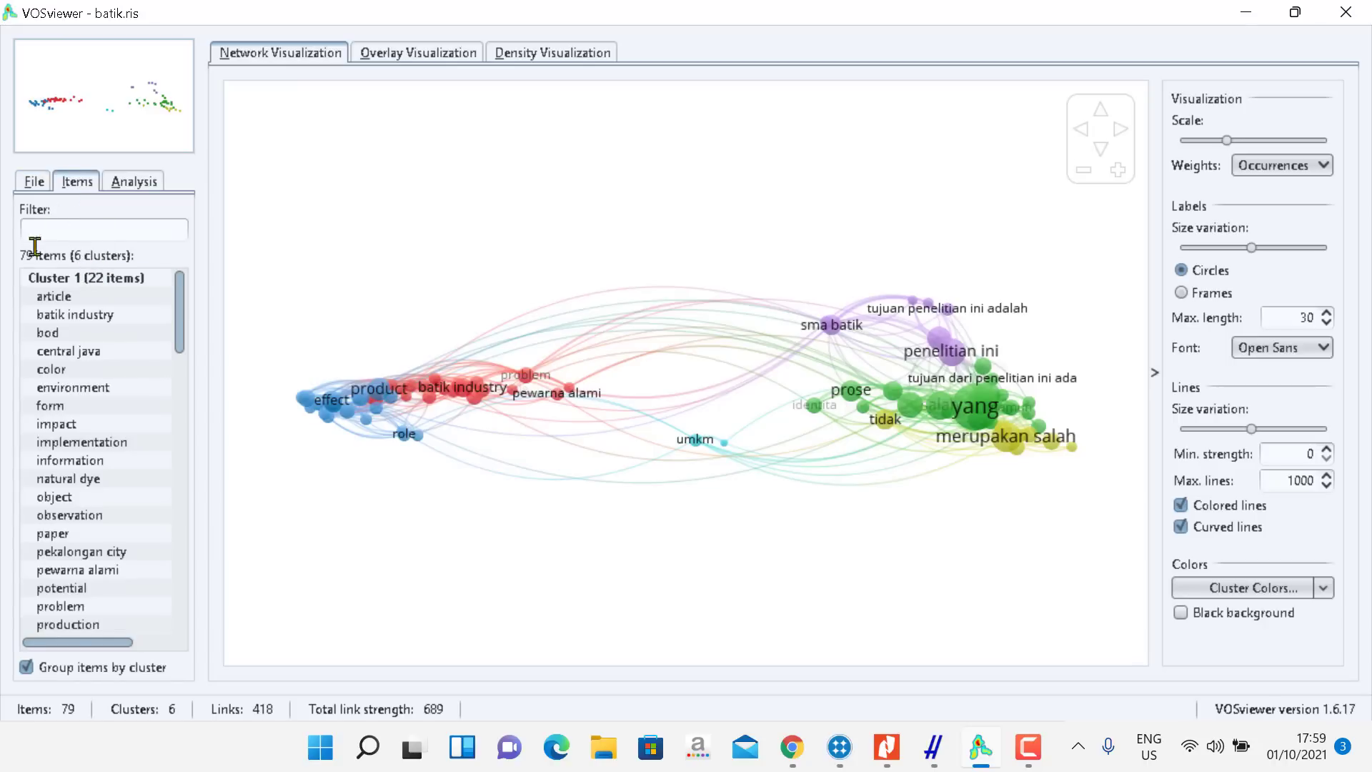
left_click(135, 278)
scroll(1003, 450, "up", 3)
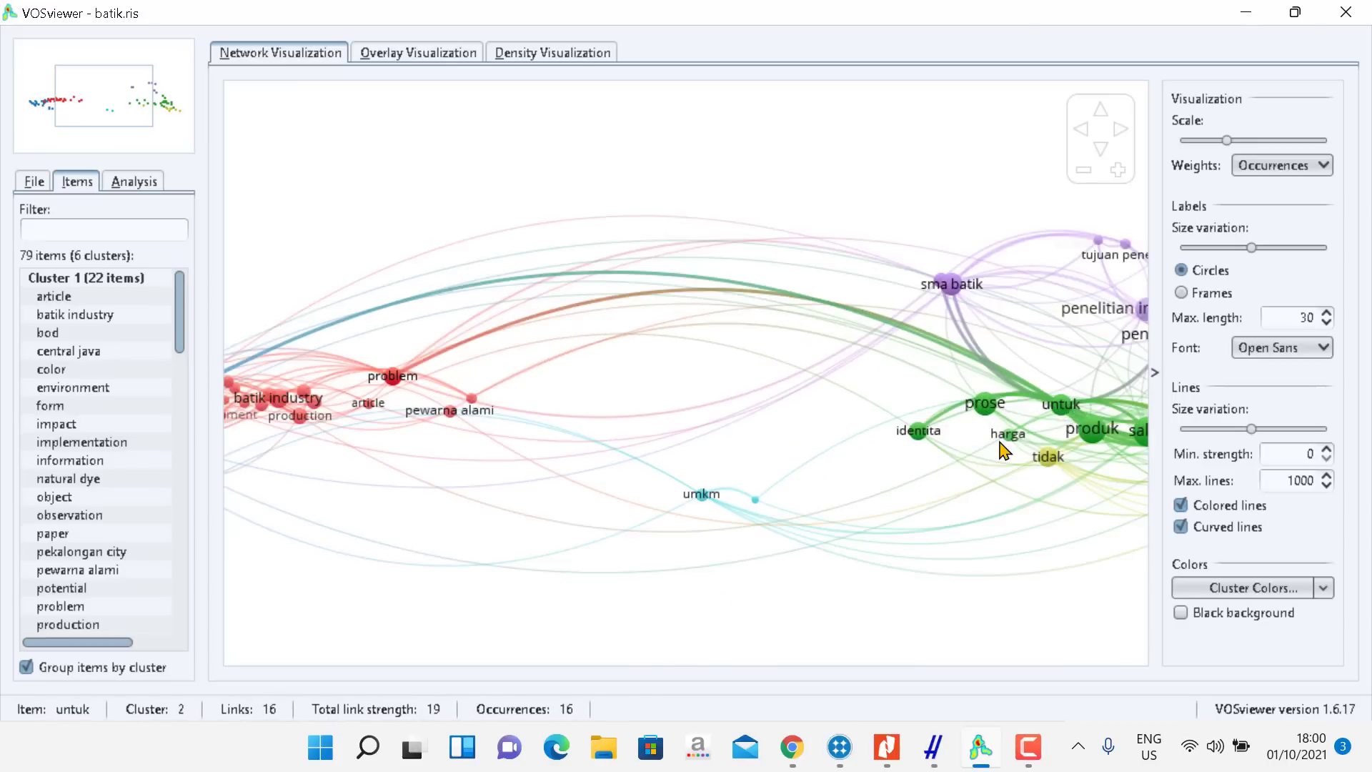
left_click_drag(1004, 450, 545, 379)
scroll(986, 411, "up", 3)
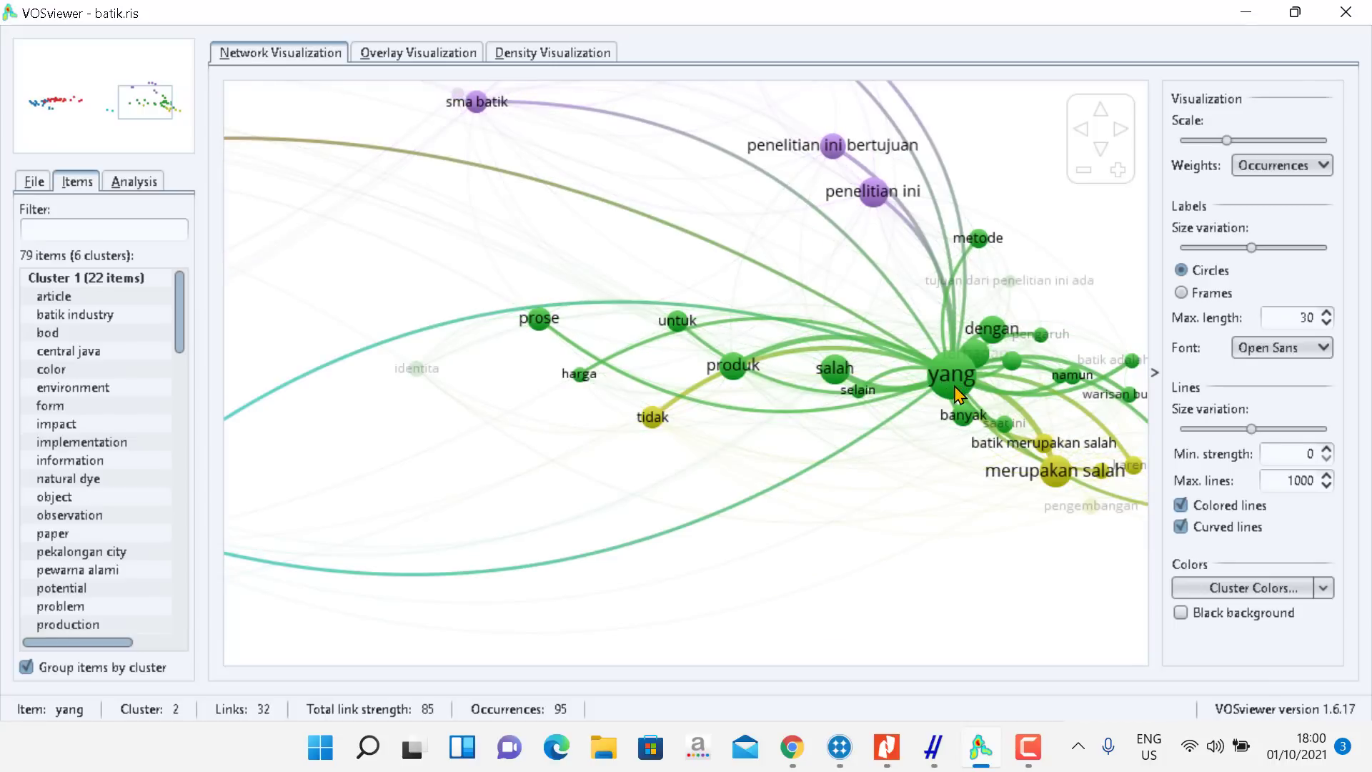
scroll(957, 394, "down", 5)
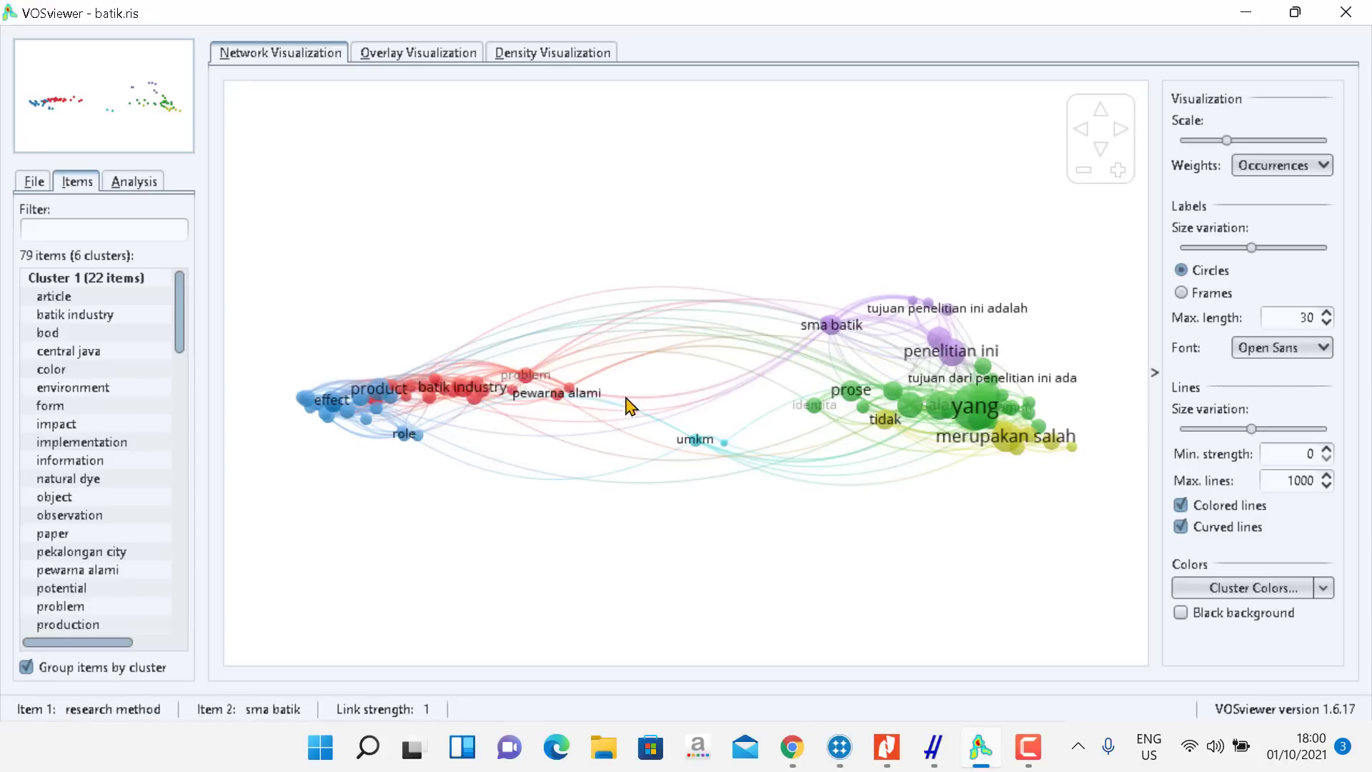
Examine the links of the term "small" in the blue cluster and trace its connection to "umkm".
scroll(571, 392, "up", 3)
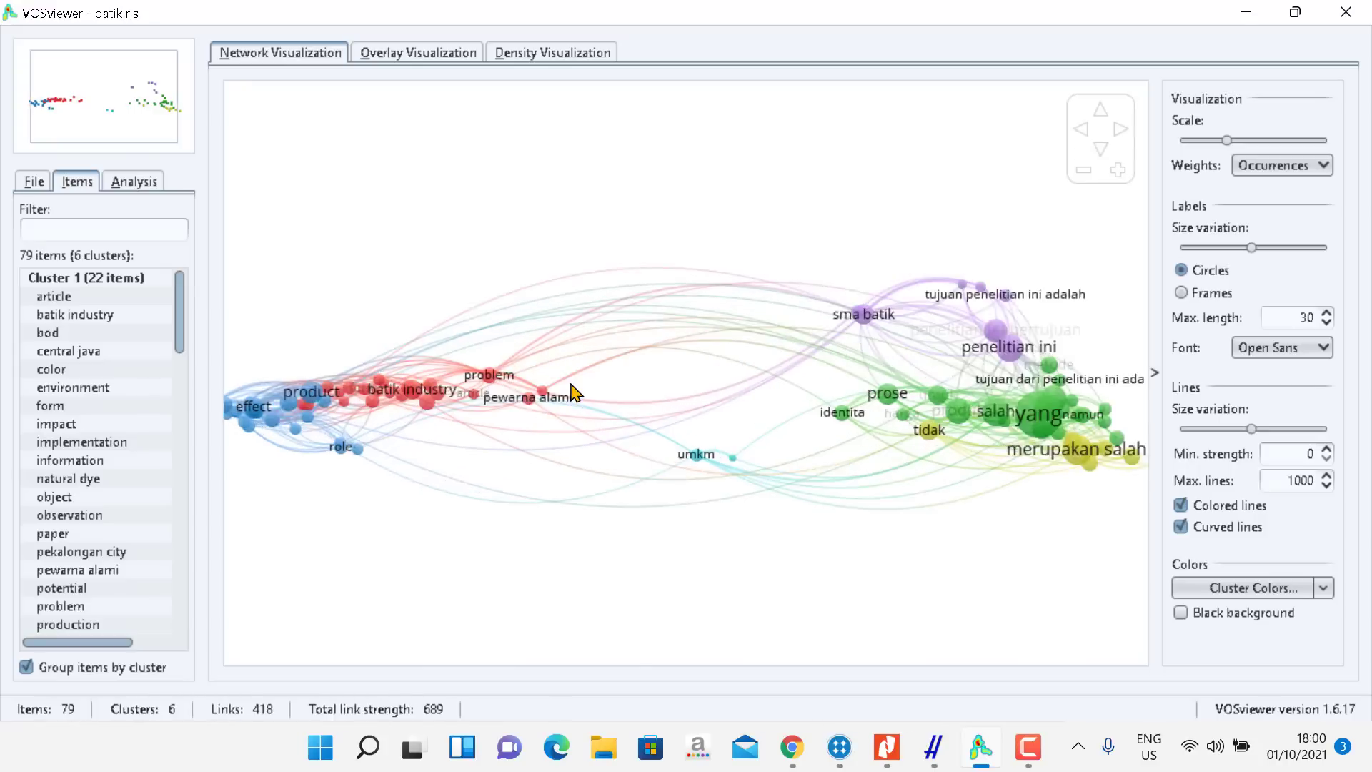
scroll(571, 391, "down", 3)
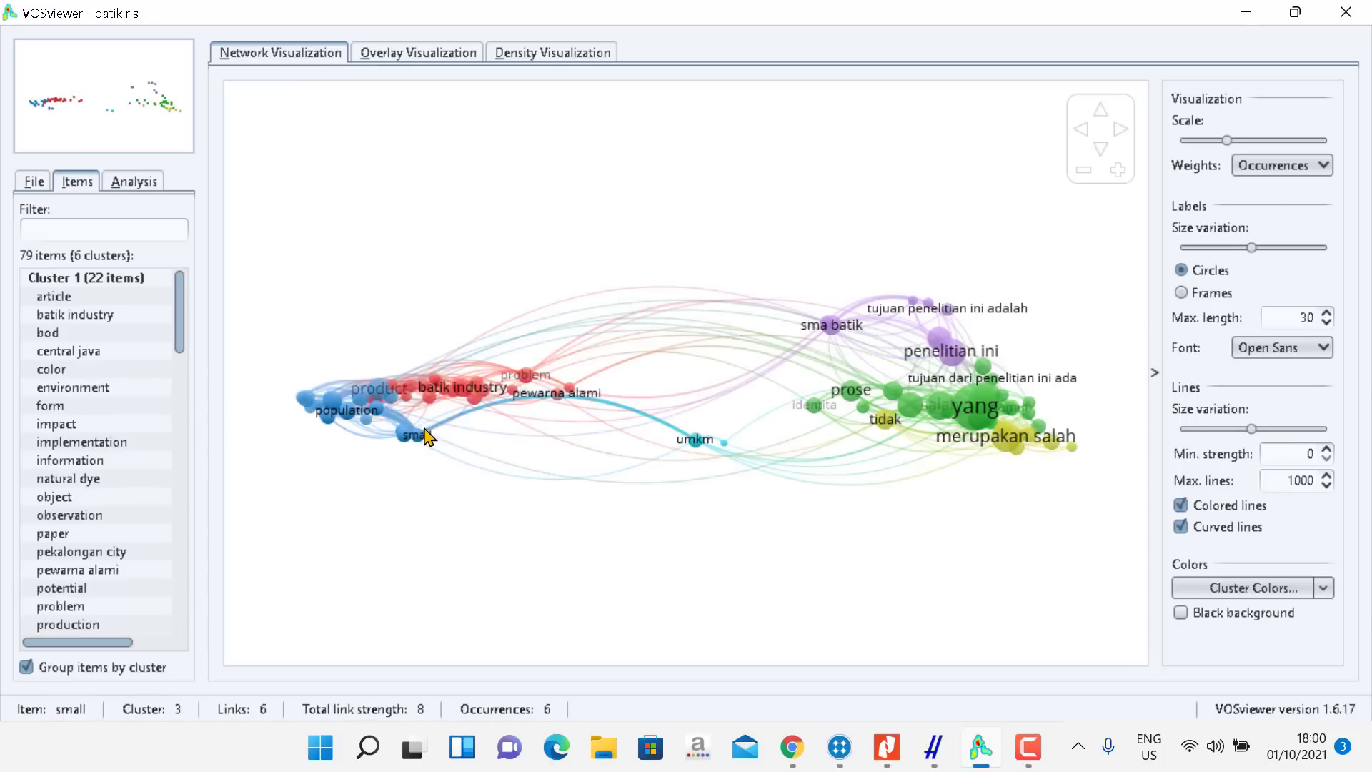
scroll(490, 459, "up", 3)
left_click_drag(597, 437, 884, 144)
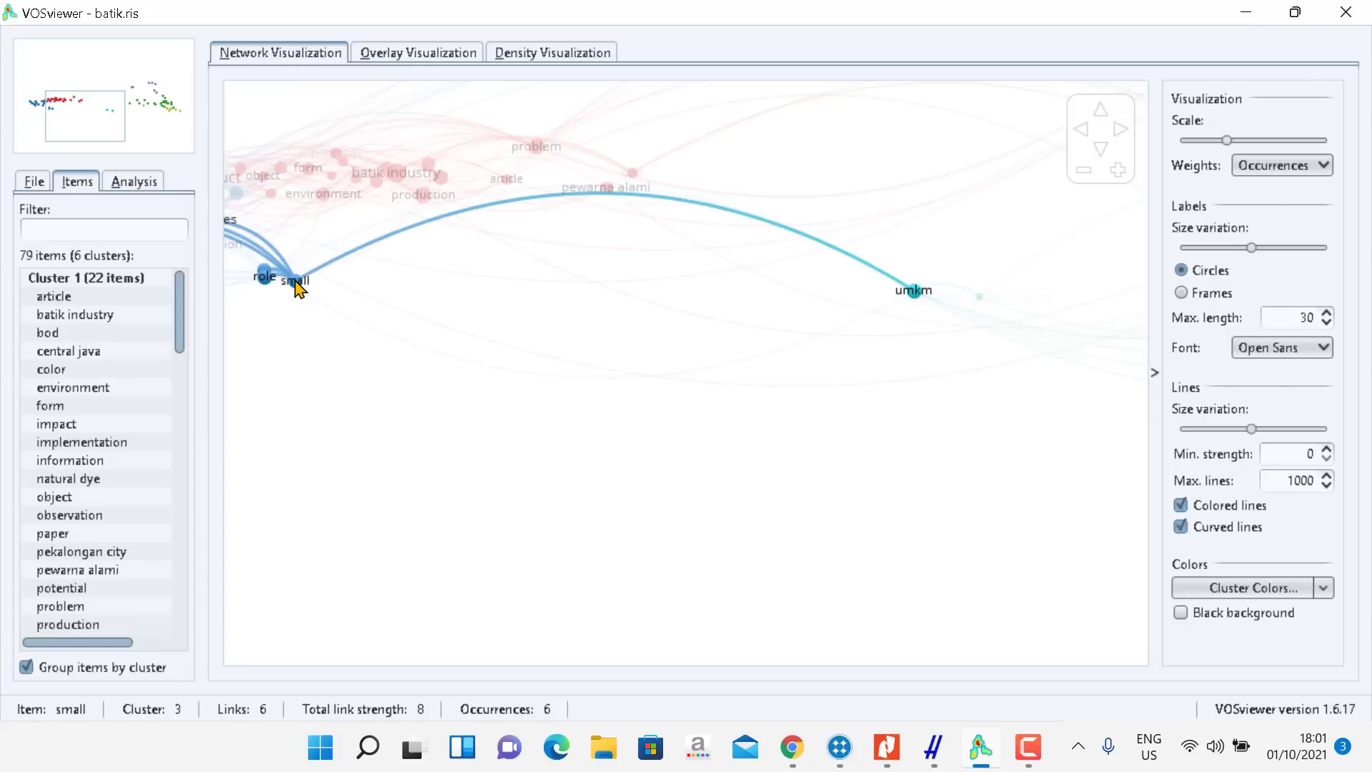
scroll(778, 407, "down", 2)
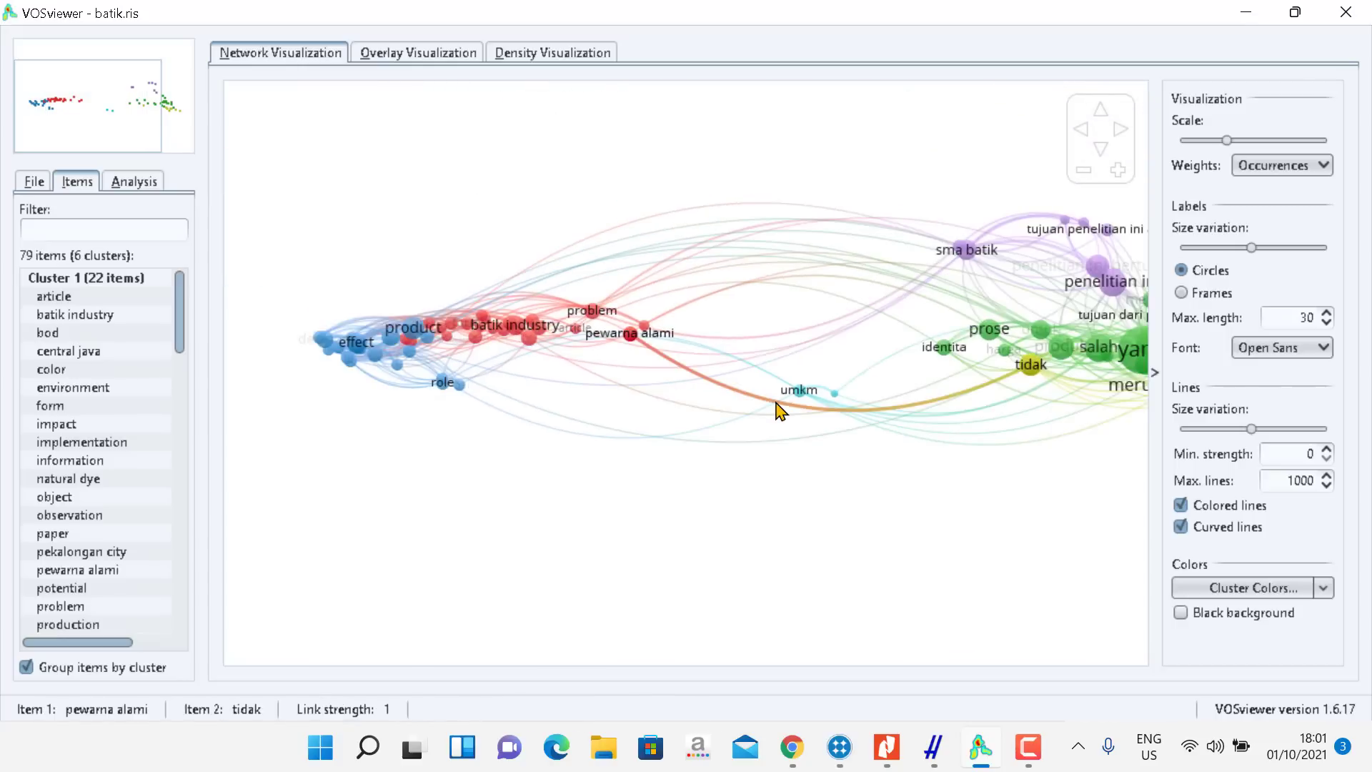
scroll(780, 409, "down", 1)
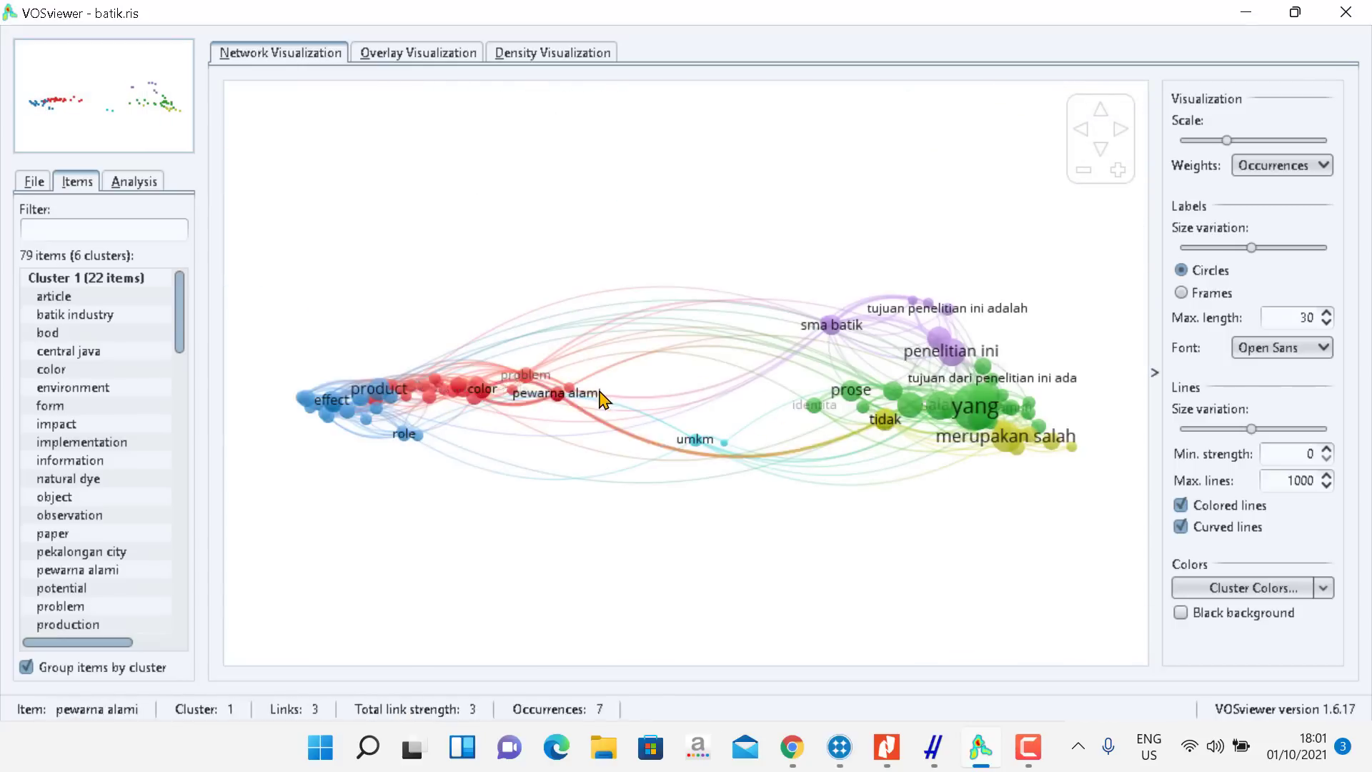
Examine the terms around "umkm" and the green cluster, including the links of "produk".
scroll(597, 398, "up", 2)
left_click_drag(477, 481, 172, 411)
scroll(860, 460, "up", 2)
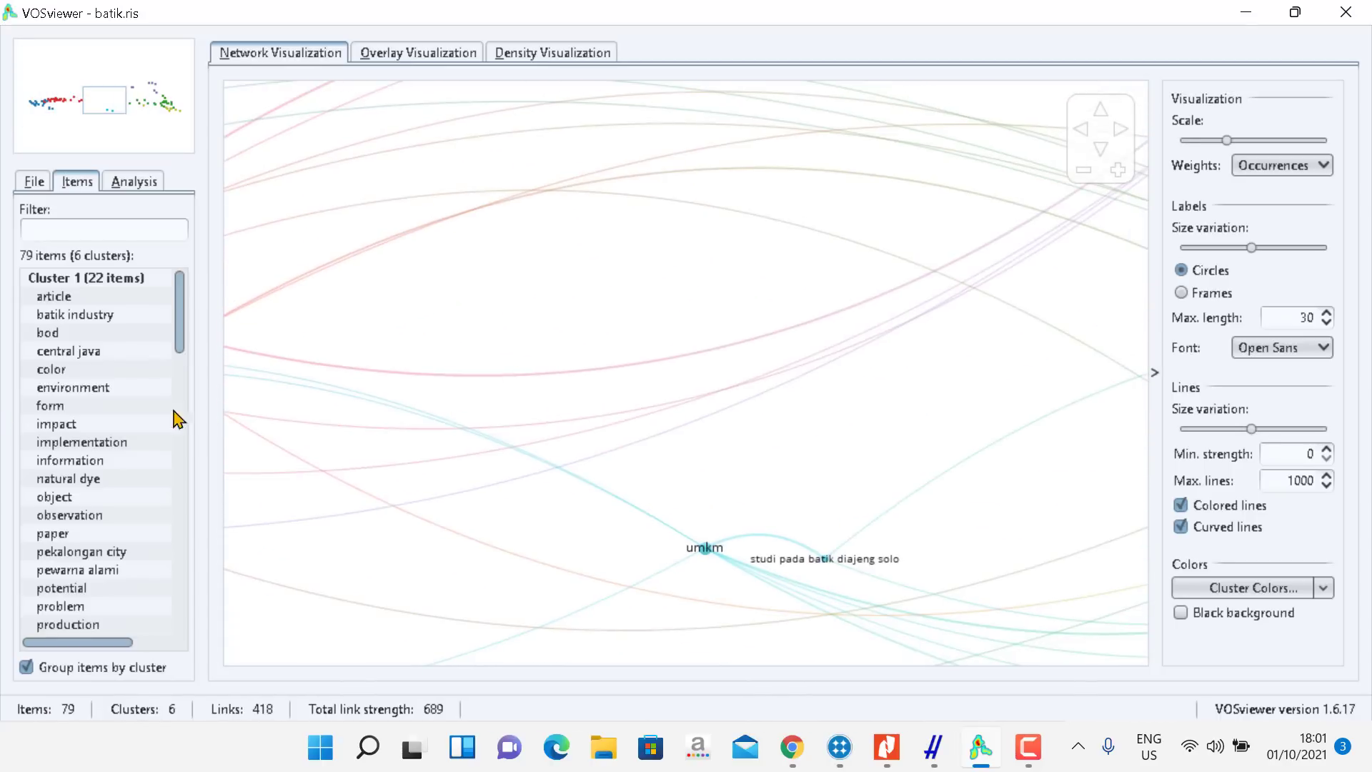
left_click_drag(974, 322, 99, 376)
left_click_drag(868, 354, 716, 299)
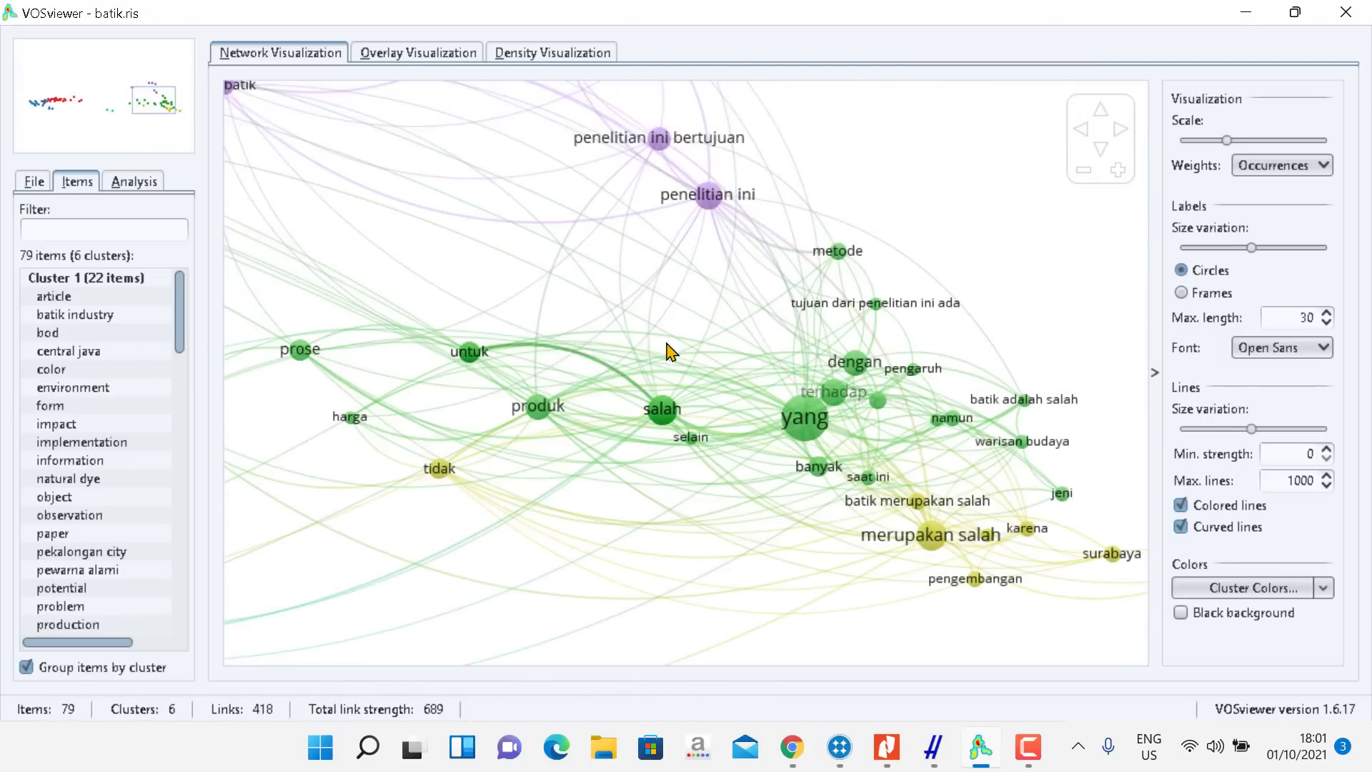
scroll(700, 370, "down", 3)
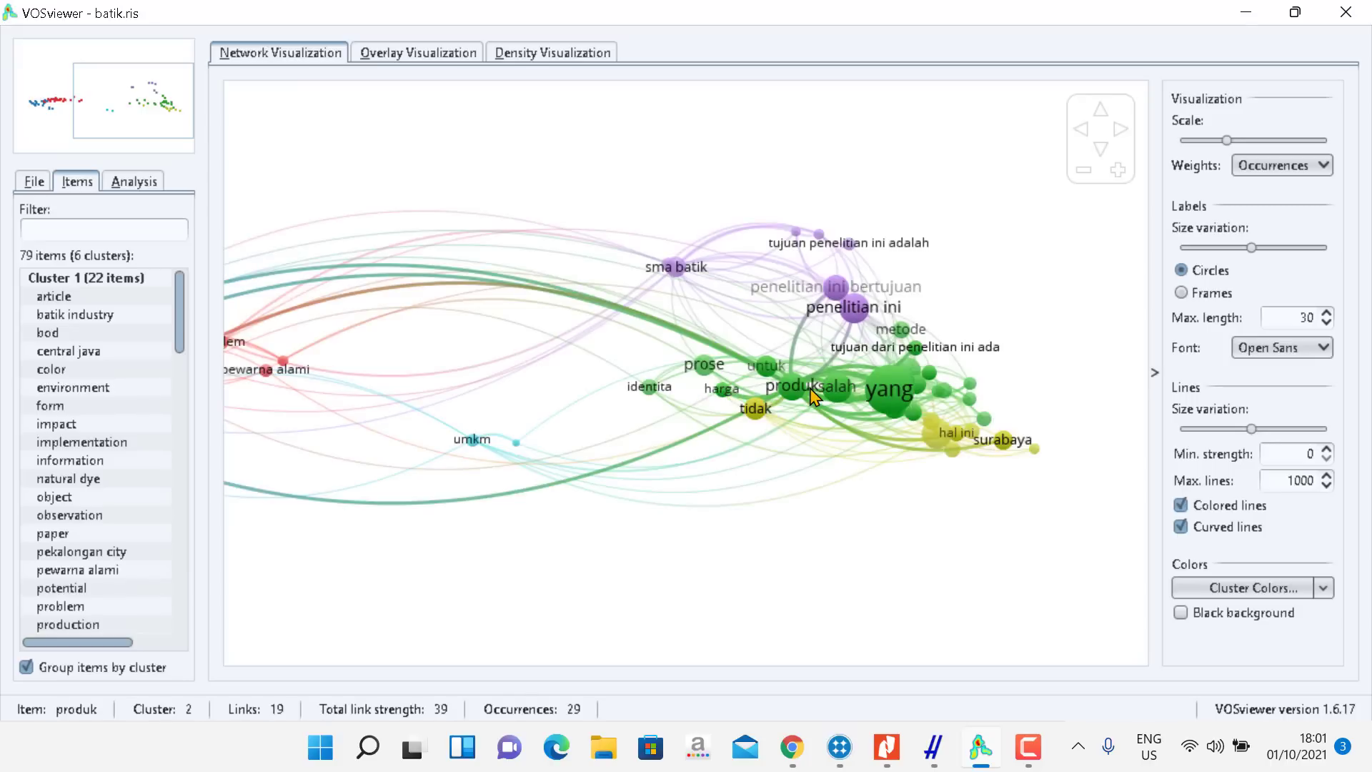
Trace the link between the green term "harga" and the red term "production".
scroll(585, 451, "up", 3)
left_click_drag(584, 450, 941, 396)
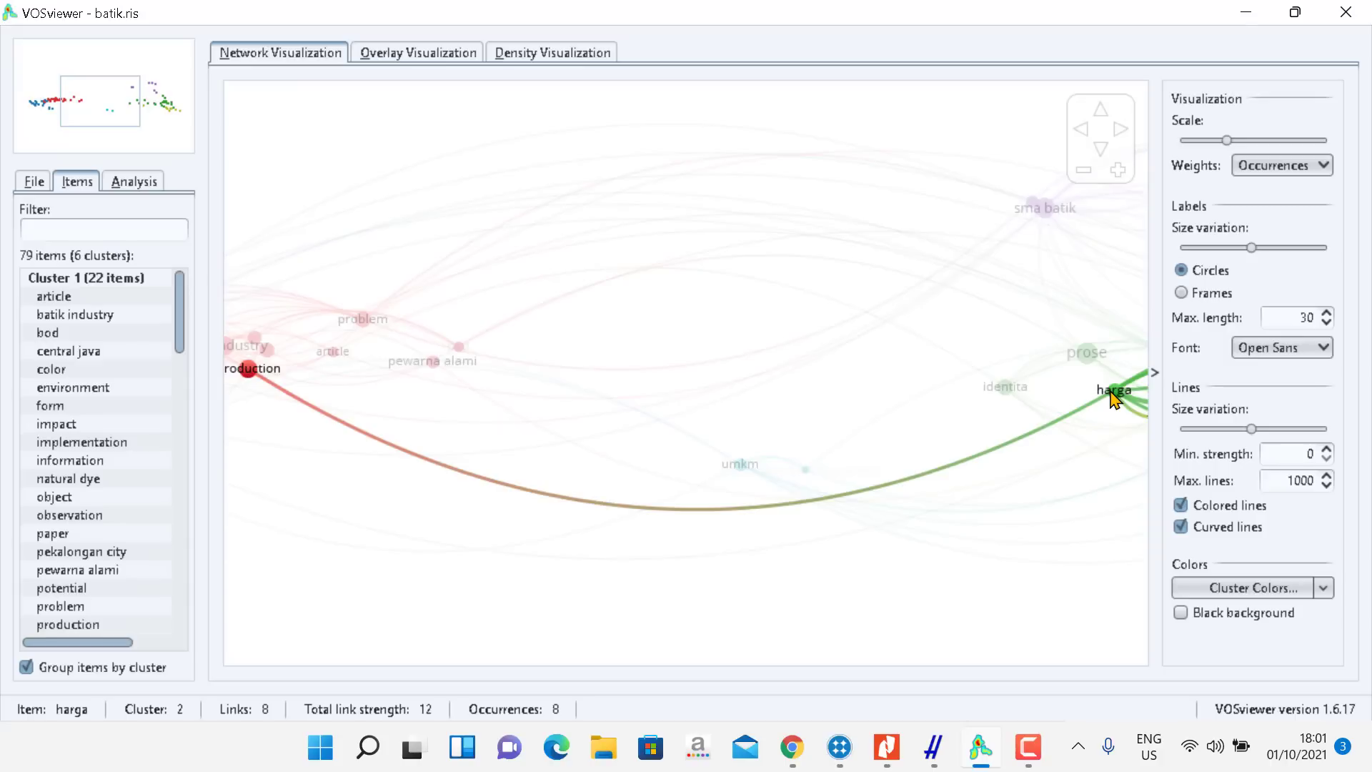
left_click_drag(600, 407, 813, 409)
scroll(812, 421, "down", 4)
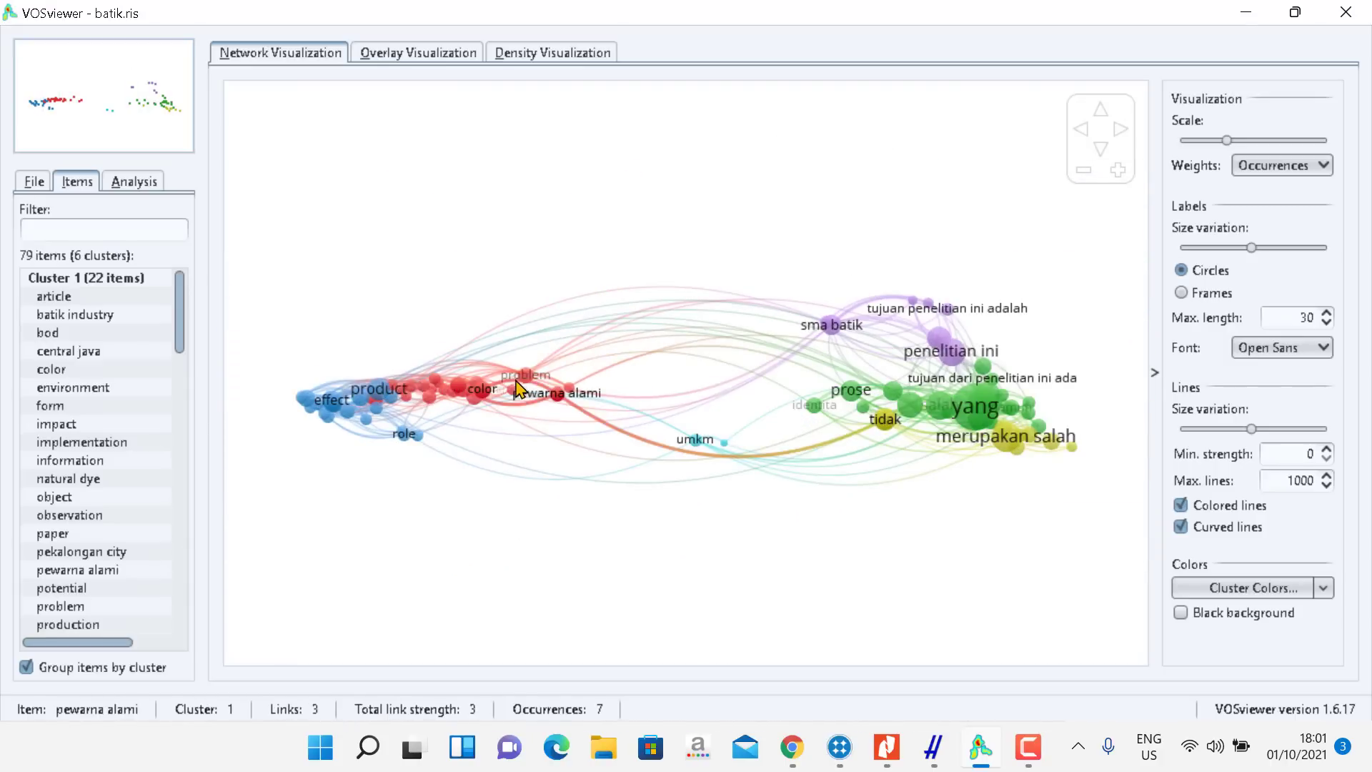
Examine the red cluster around "batik industry" and the links of the term "production".
scroll(503, 418, "up", 2)
scroll(876, 428, "down", 1)
scroll(928, 452, "up", 4)
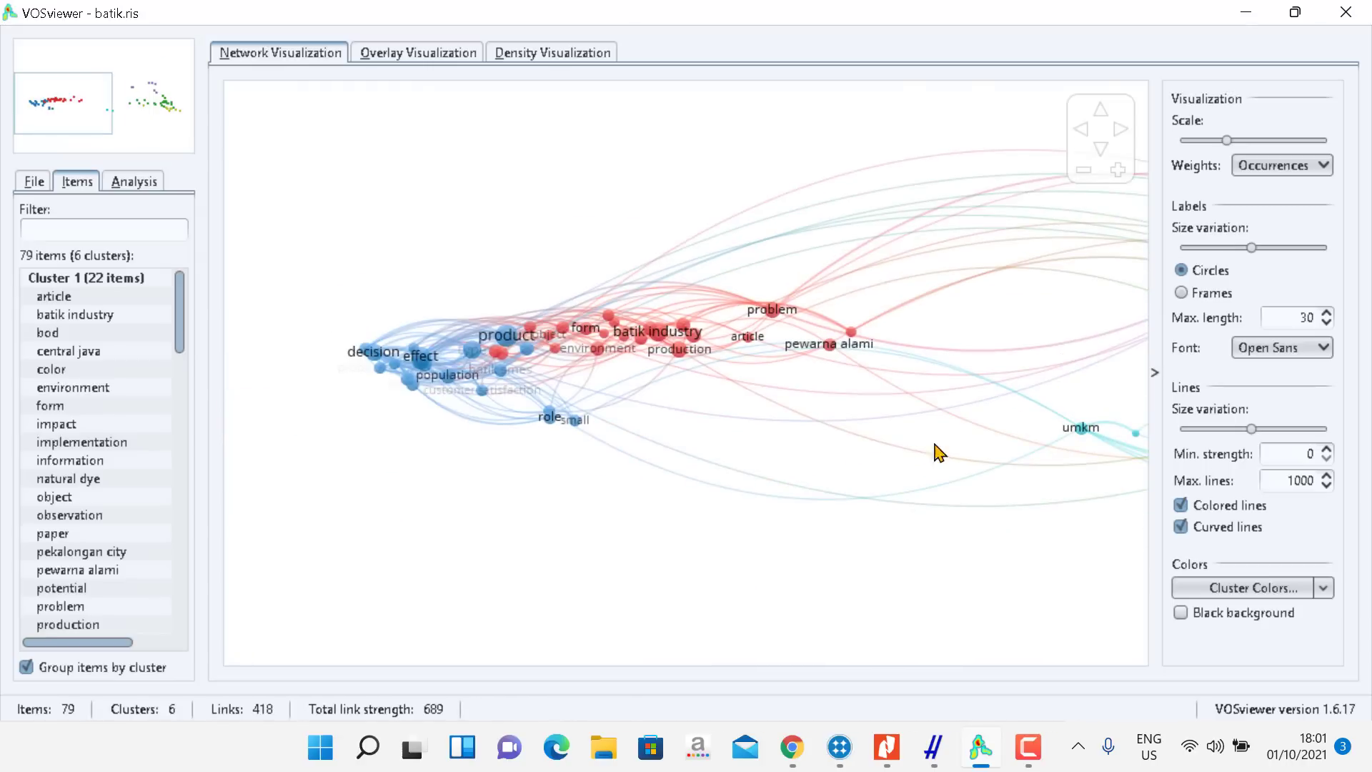
left_click_drag(841, 447, 798, 434)
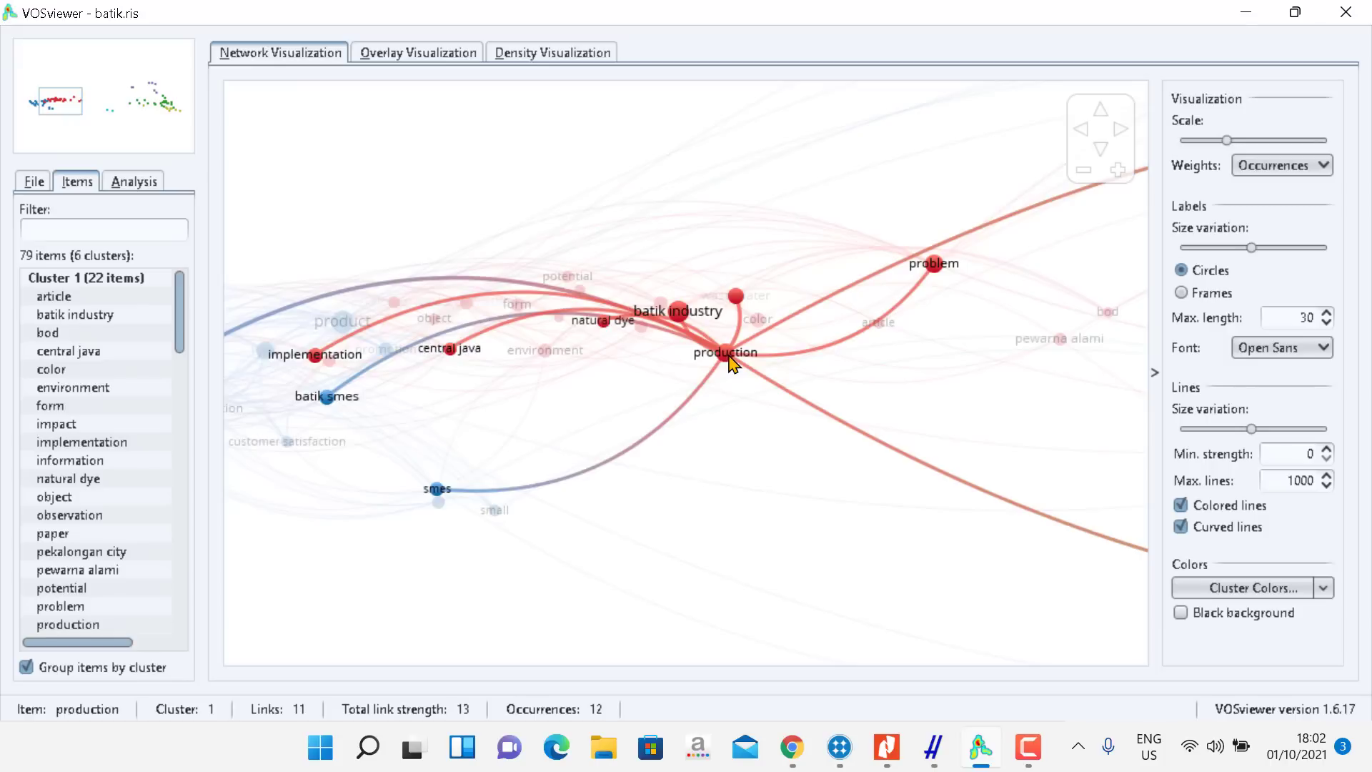
scroll(740, 382, "down", 3)
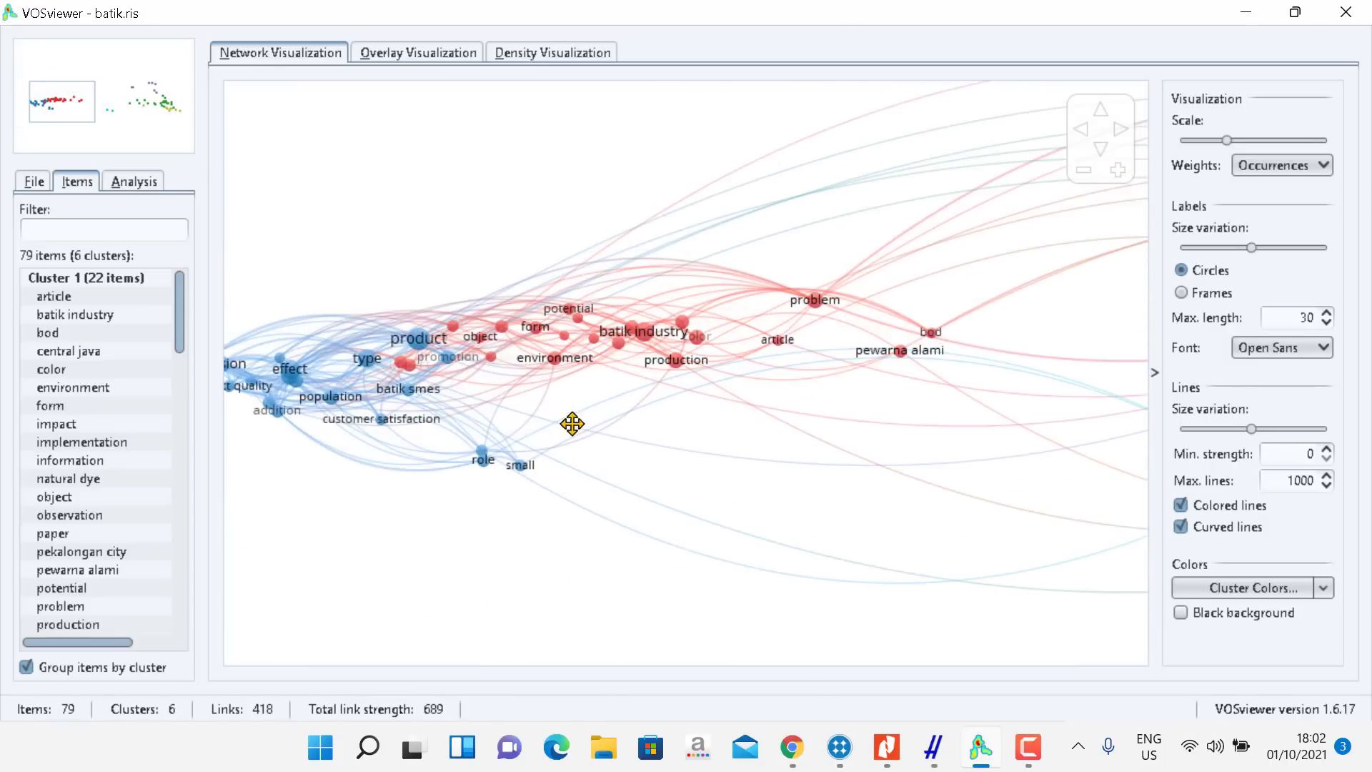
Examine the blue cluster's terms, including the links of "product quality" and "competitive advantage".
scroll(733, 432, "up", 5)
scroll(735, 438, "up", 2)
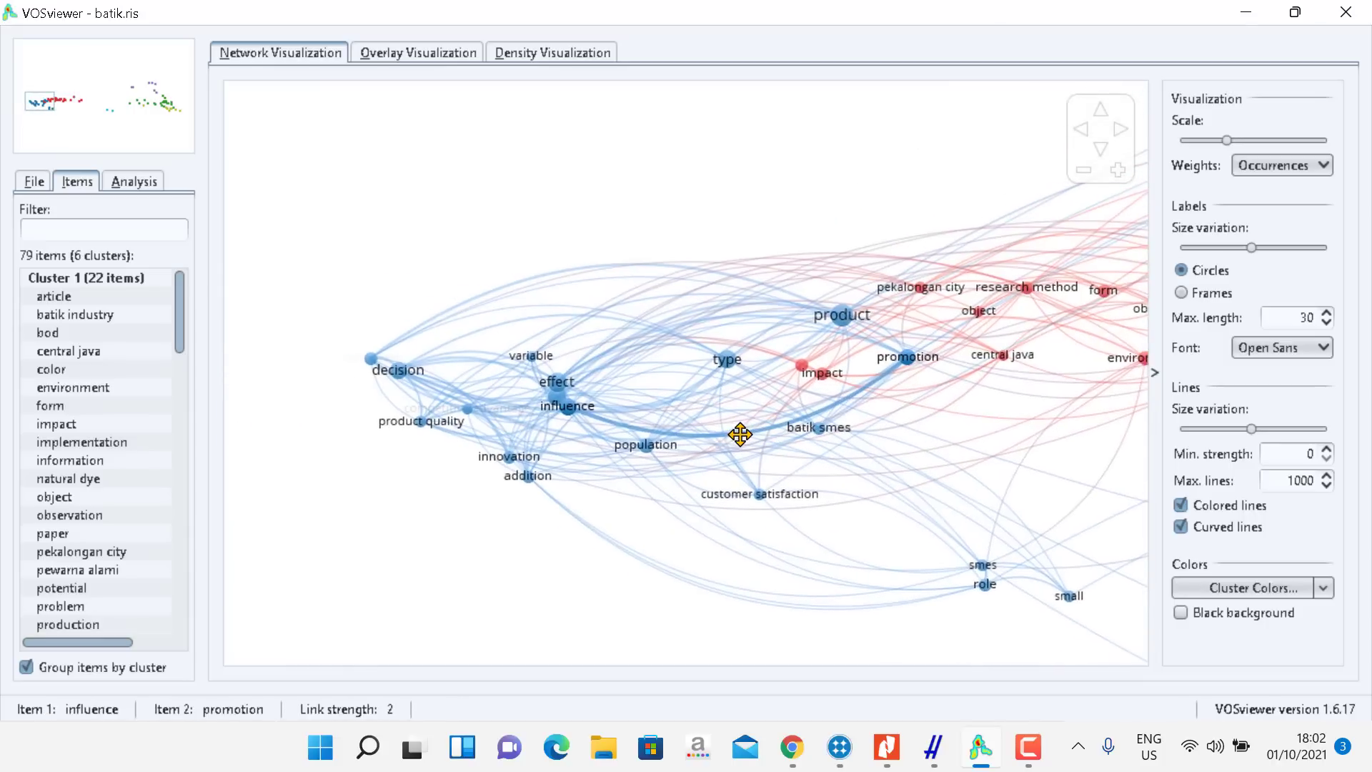
scroll(710, 442, "up", 2)
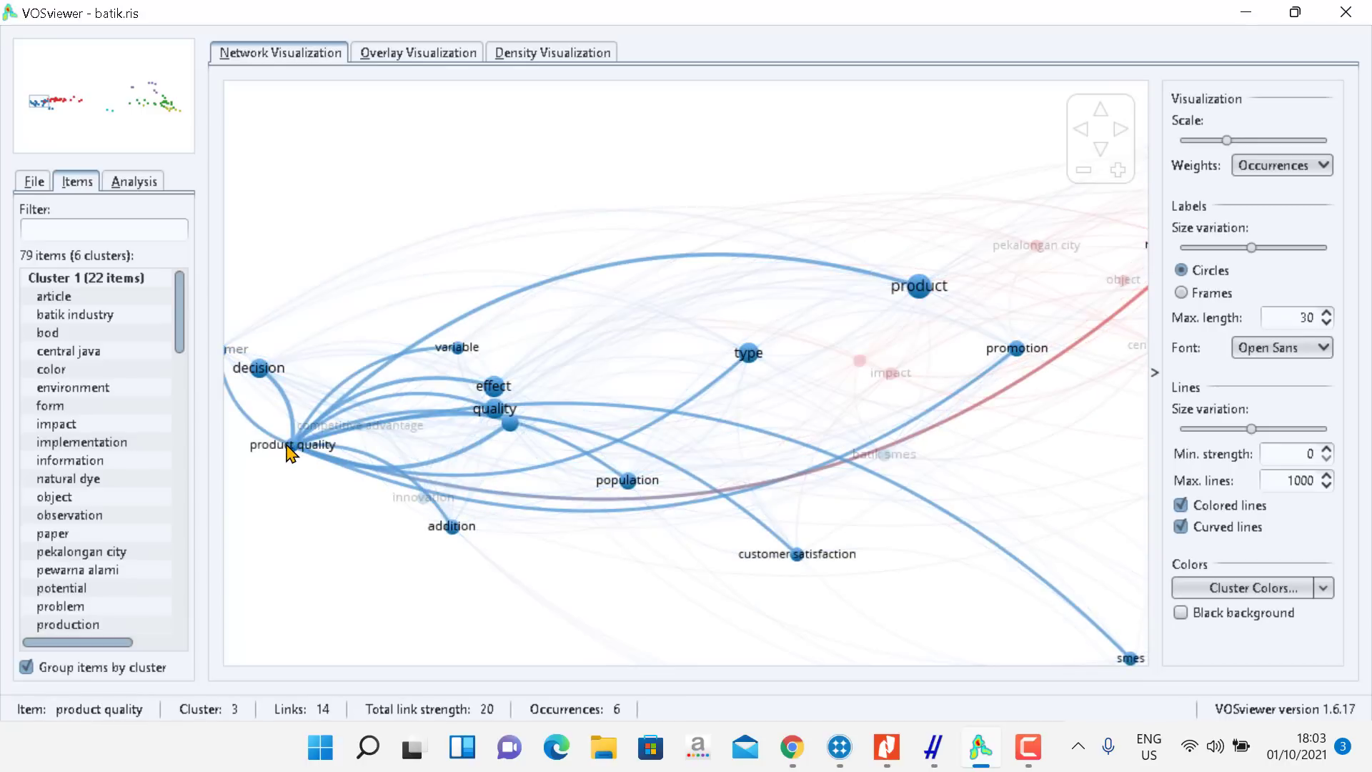
scroll(339, 453, "up", 2)
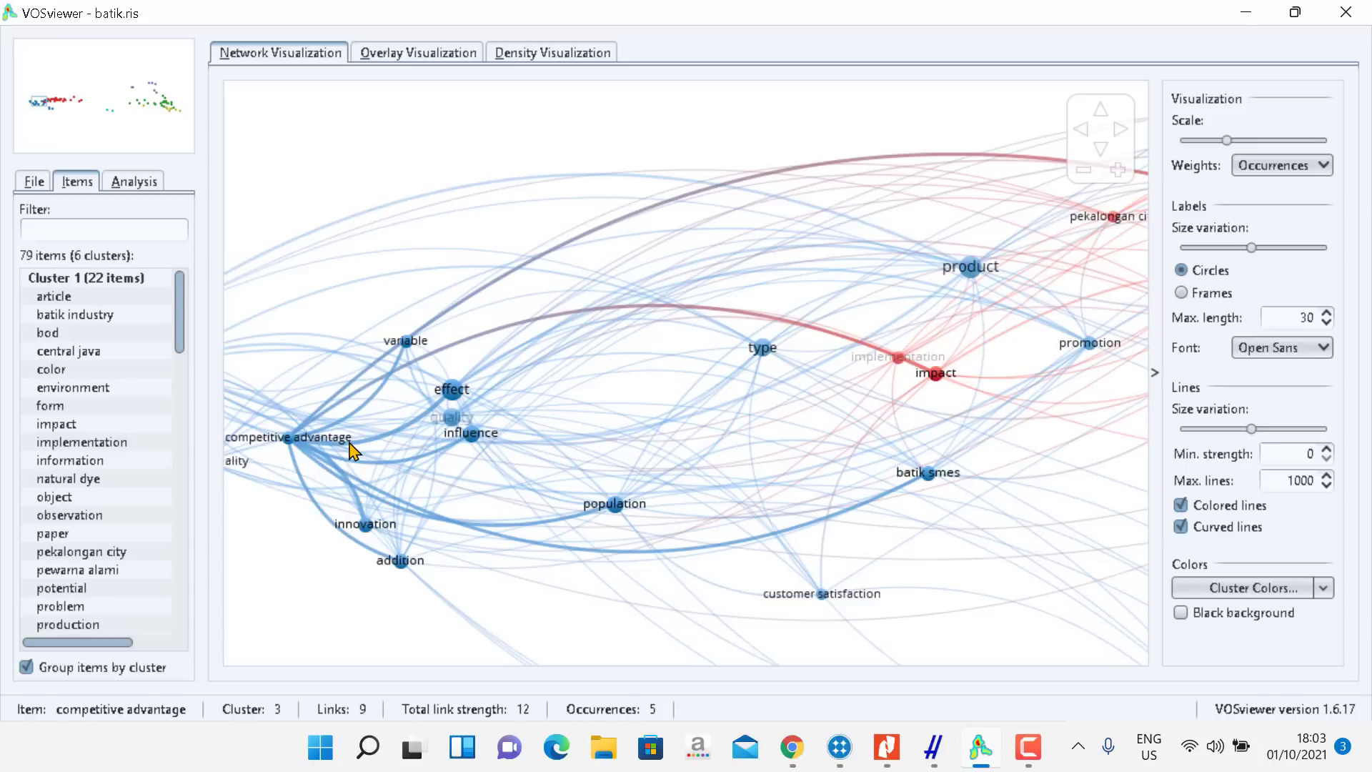
left_click_drag(450, 426, 736, 420)
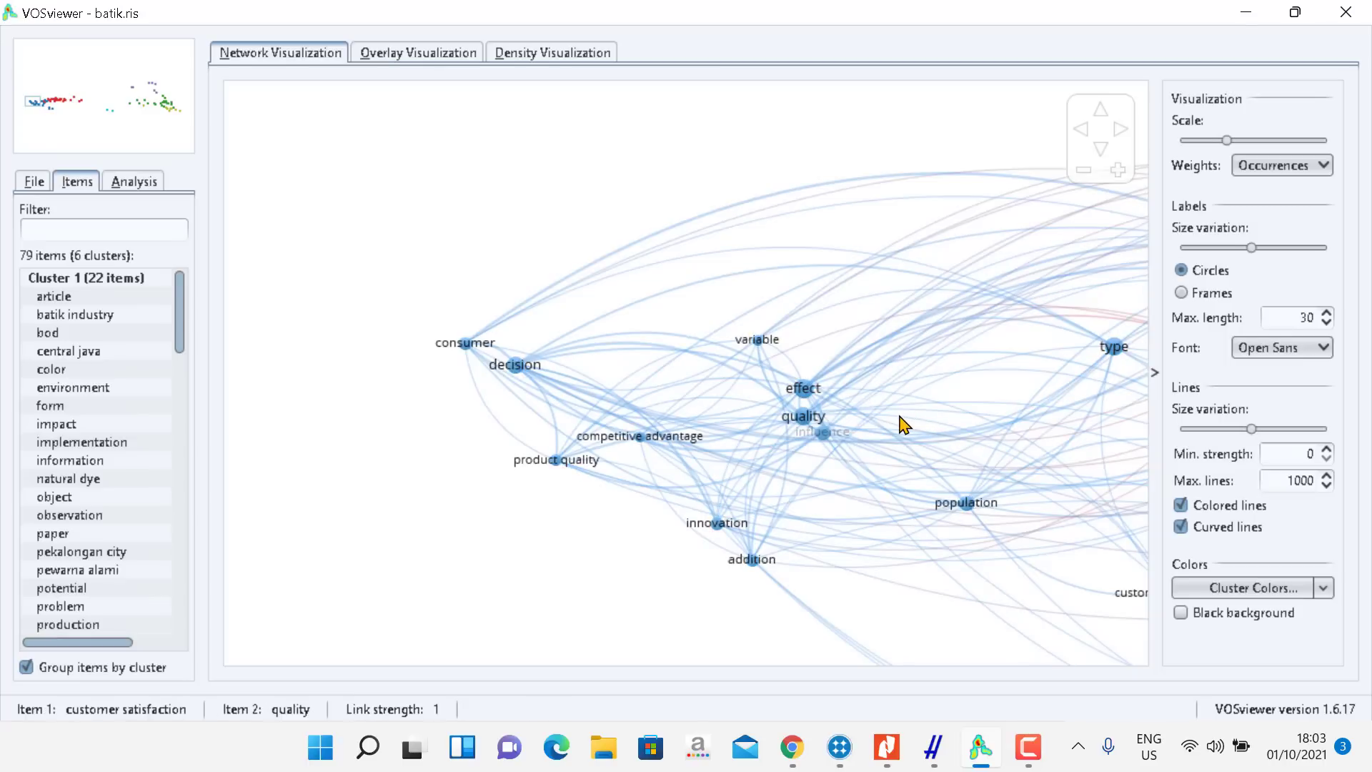
left_click_drag(846, 410, 481, 291)
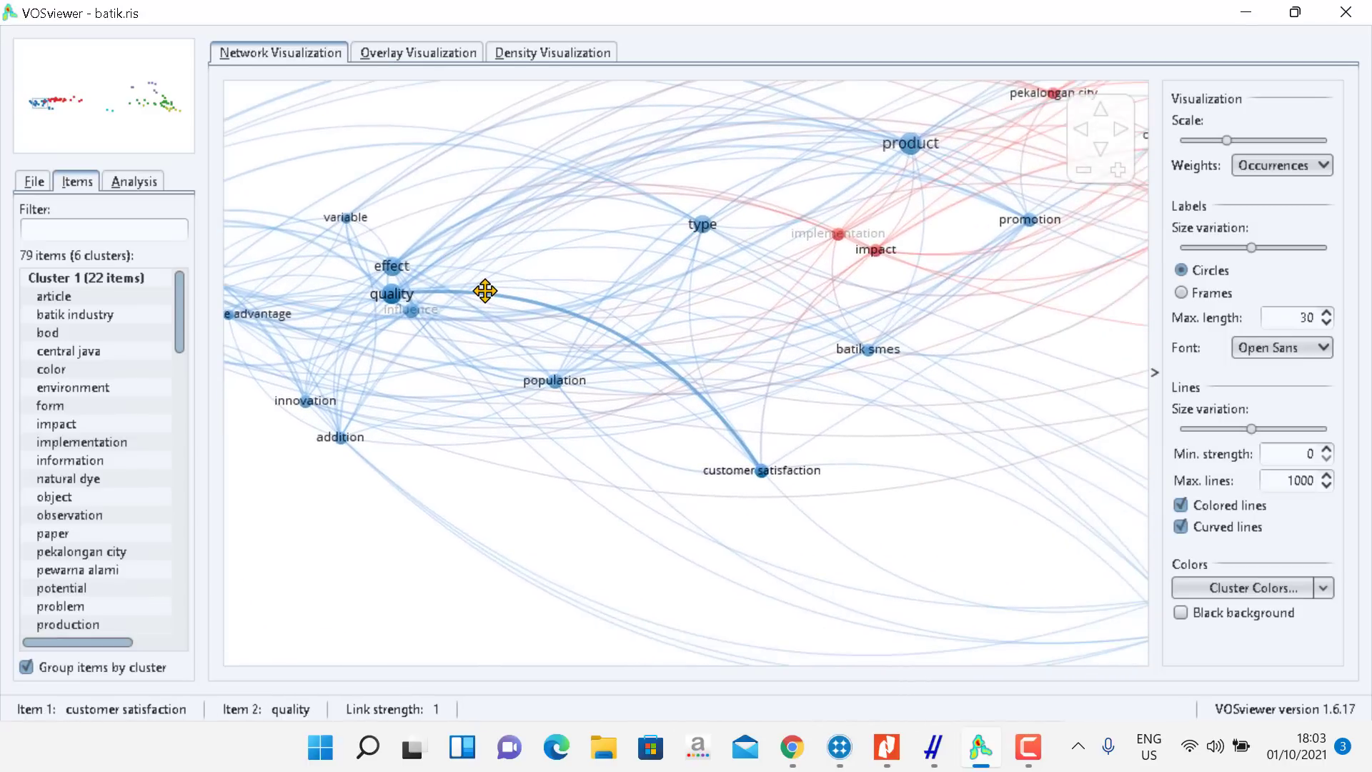
left_click_drag(887, 380, 566, 342)
Examine the links of the term "pewarna alami" at the edge of the red cluster.
scroll(845, 388, "down", 5)
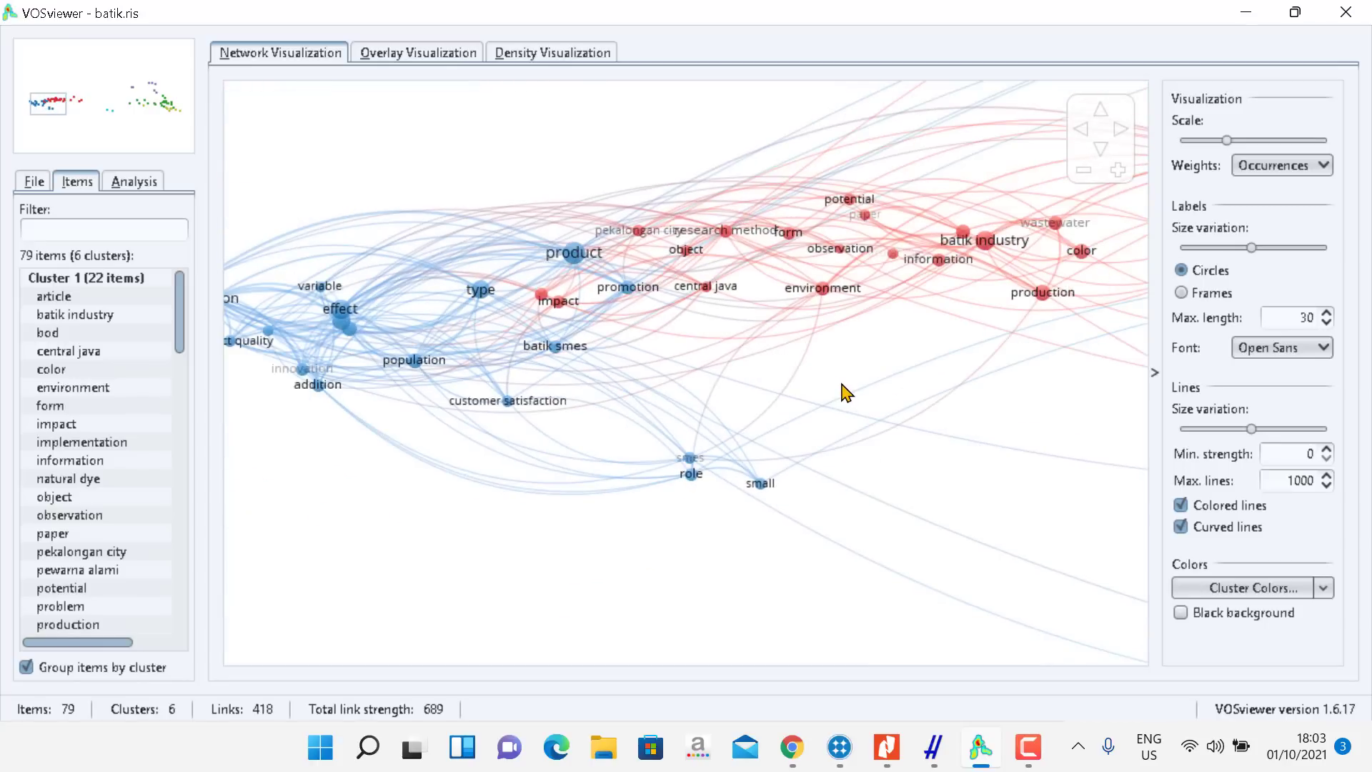
scroll(859, 402, "down", 2)
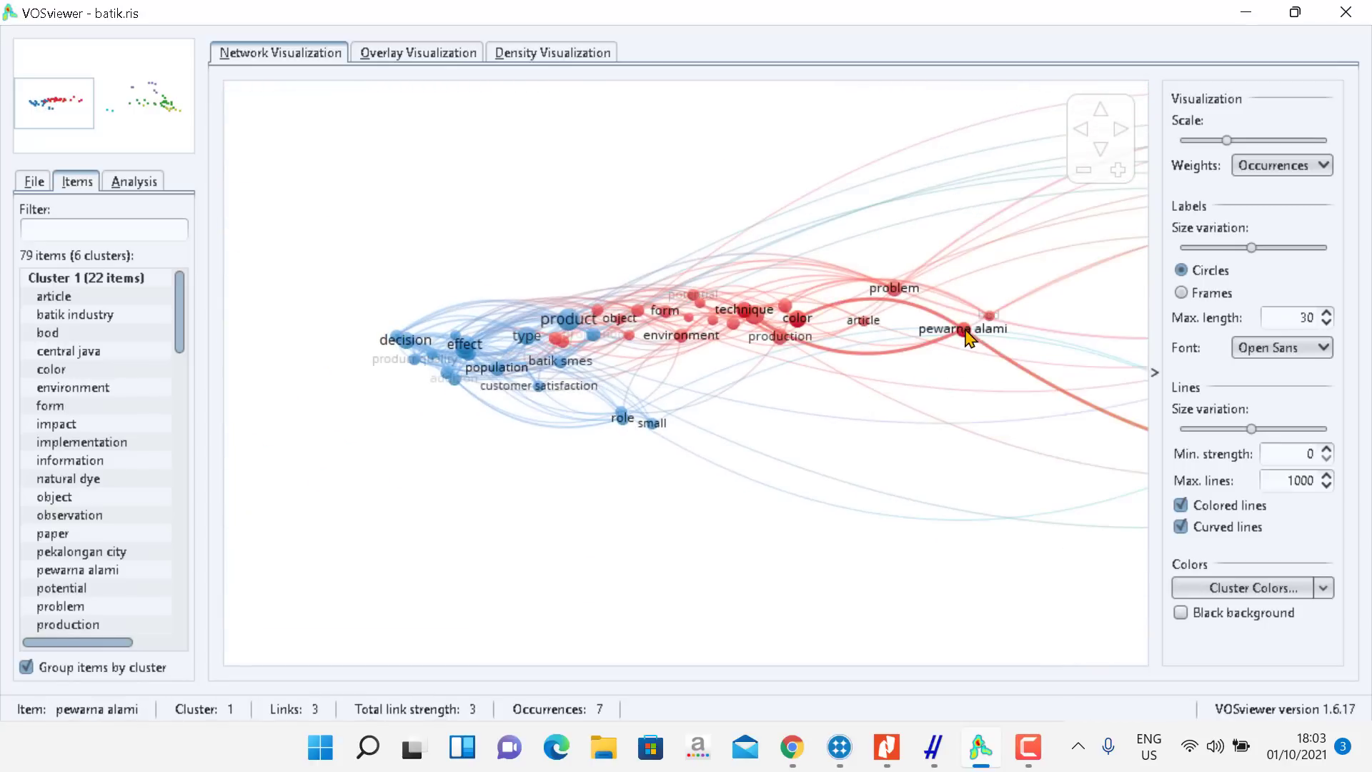
scroll(959, 362, "up", 1)
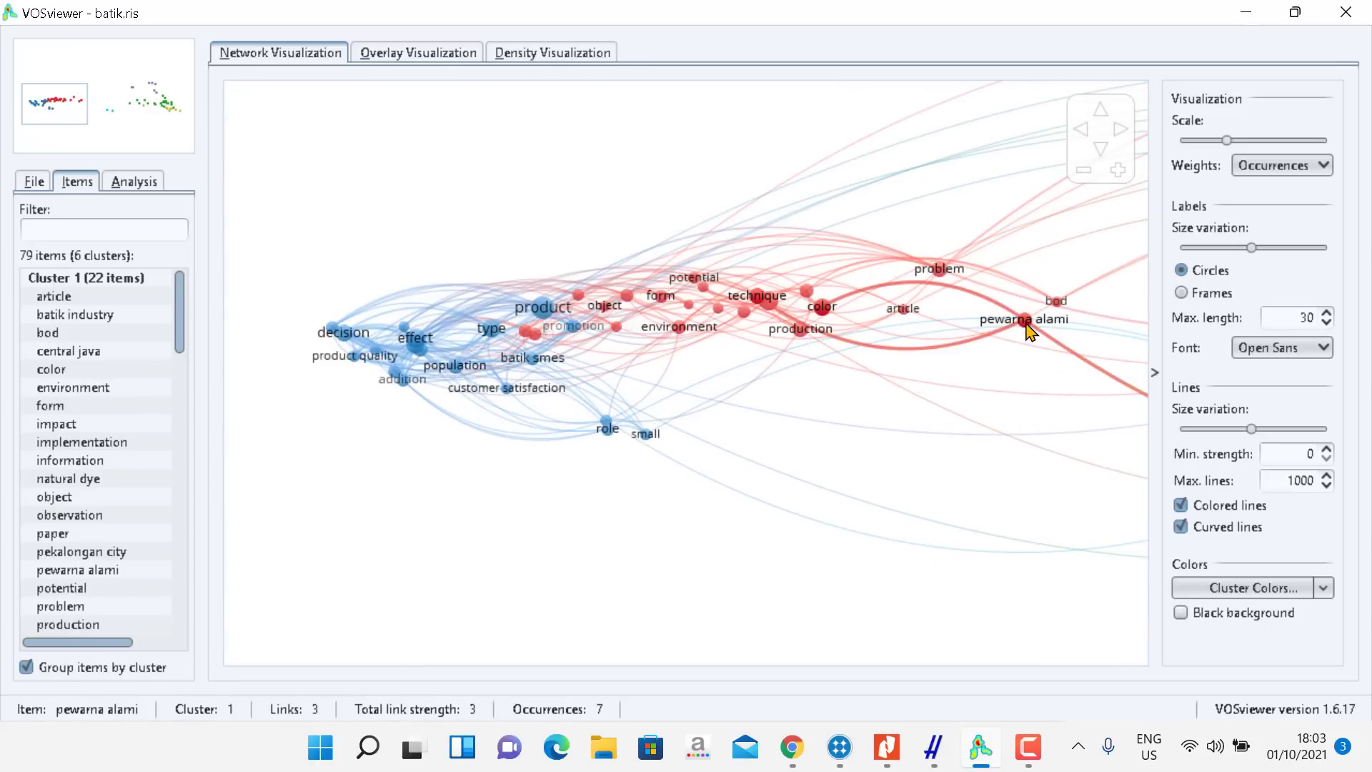
scroll(1030, 332, "up", 1)
scroll(1028, 330, "down", 1)
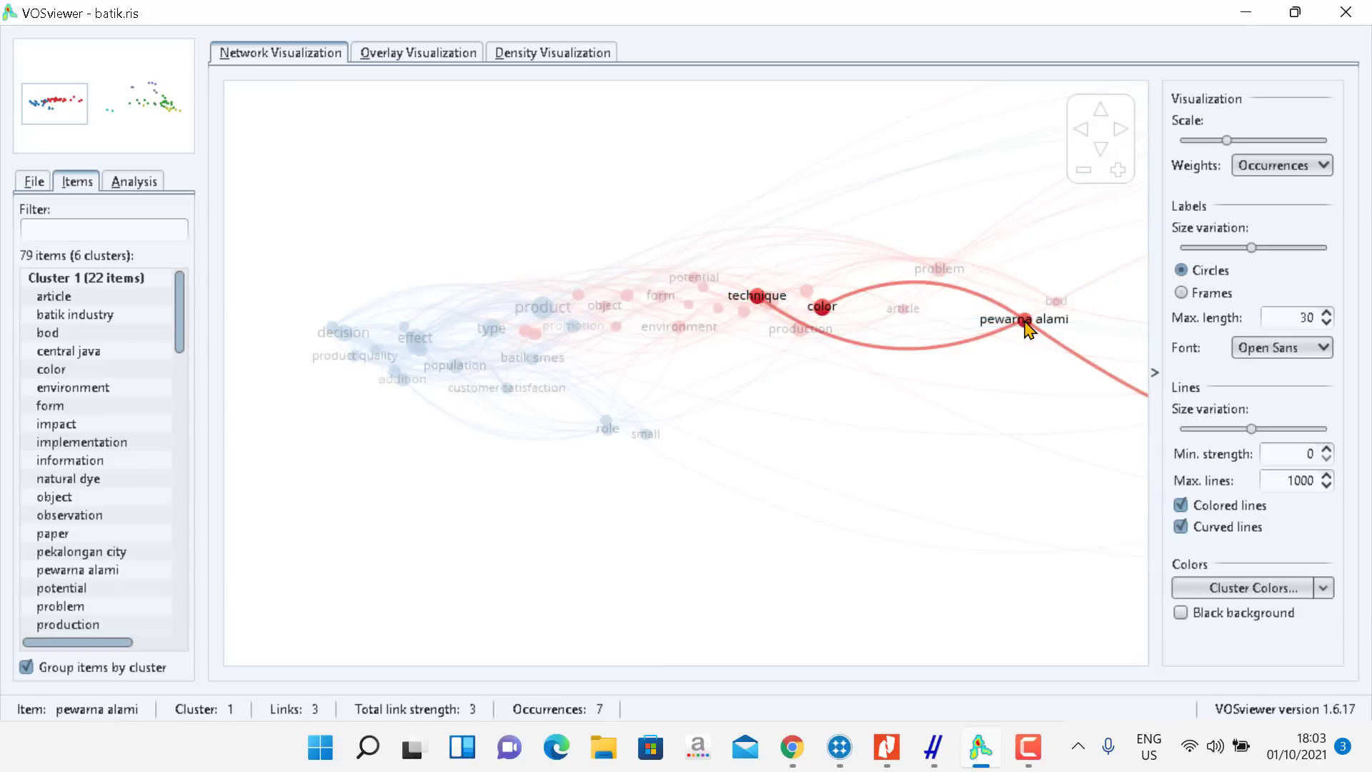
left_click_drag(1026, 329, 931, 303)
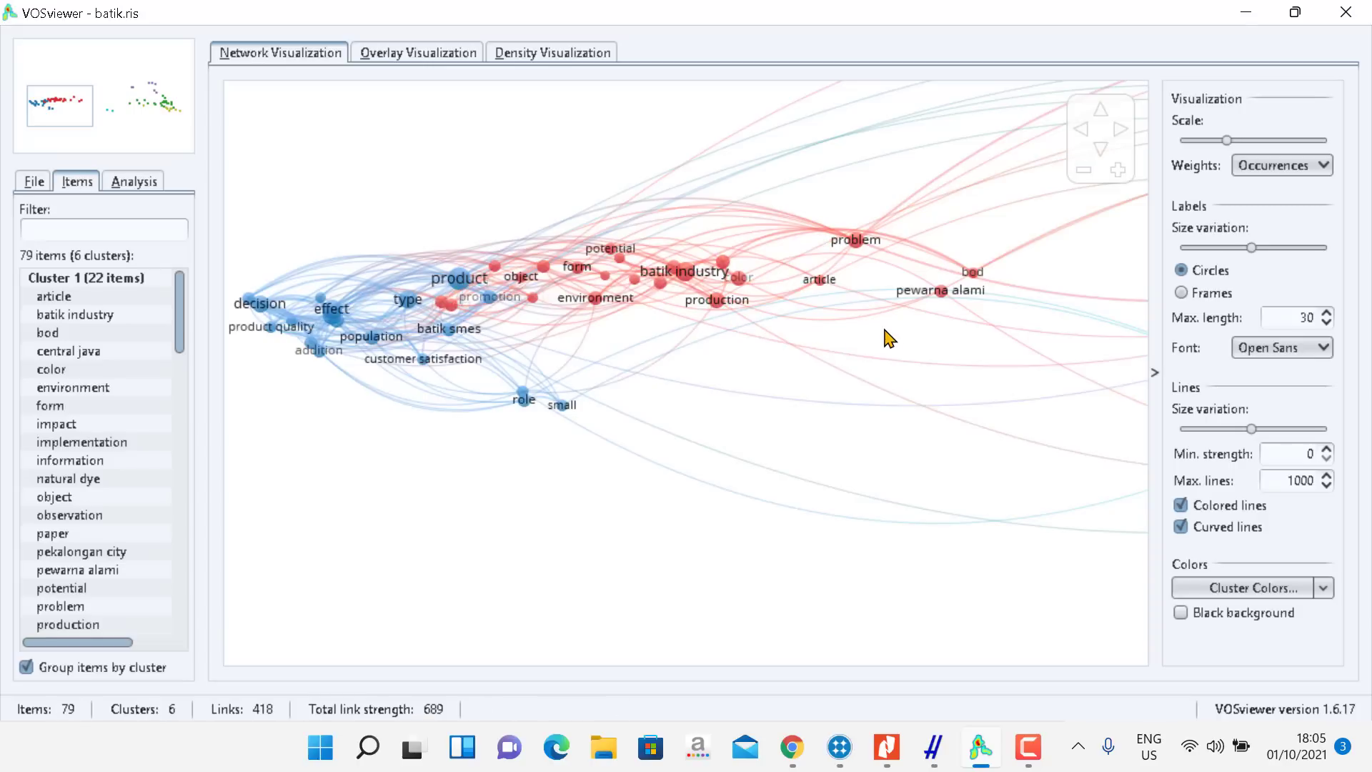
Compare the sparsely linked area between the red cluster, "umkm" and "sma batik" in the network.
scroll(890, 331, "up", 4)
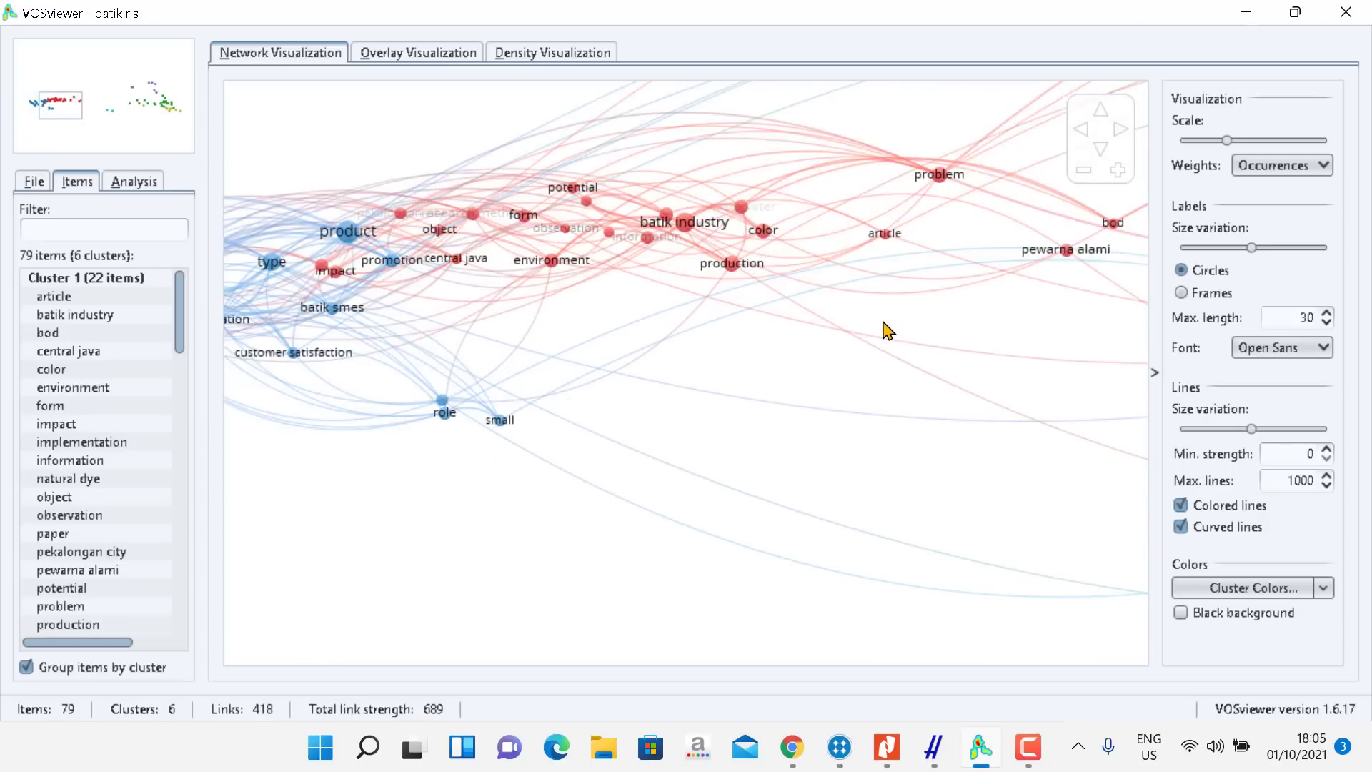
scroll(888, 331, "down", 2)
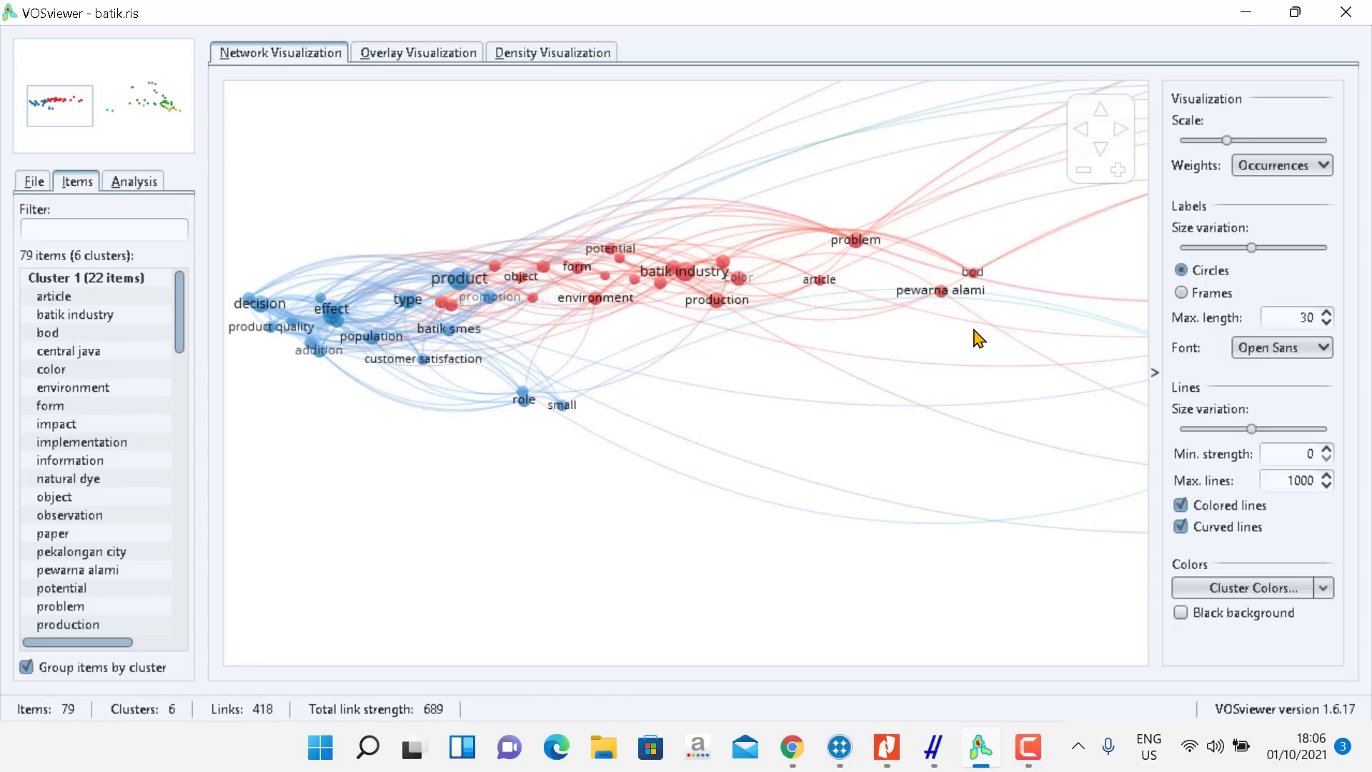
scroll(993, 357, "down", 4)
scroll(943, 348, "up", 4)
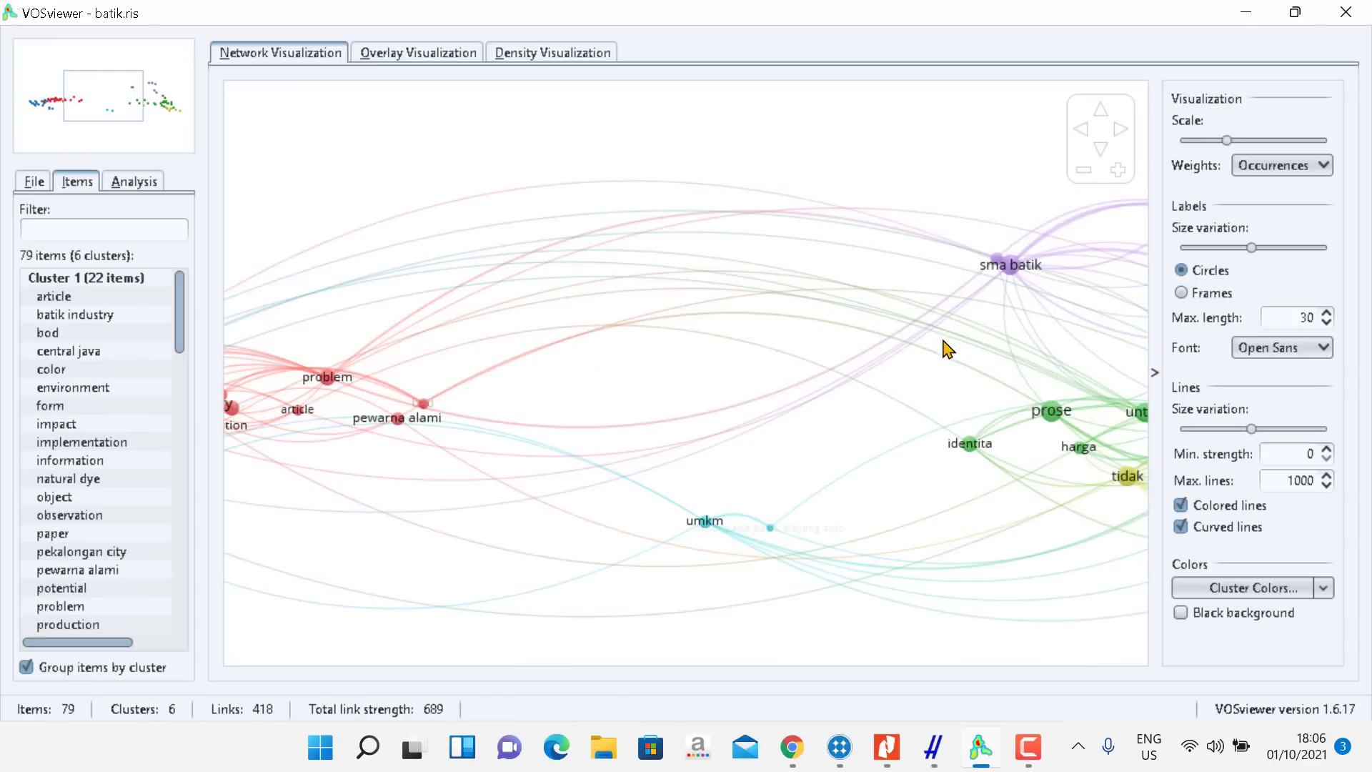
left_click_drag(763, 345, 949, 272)
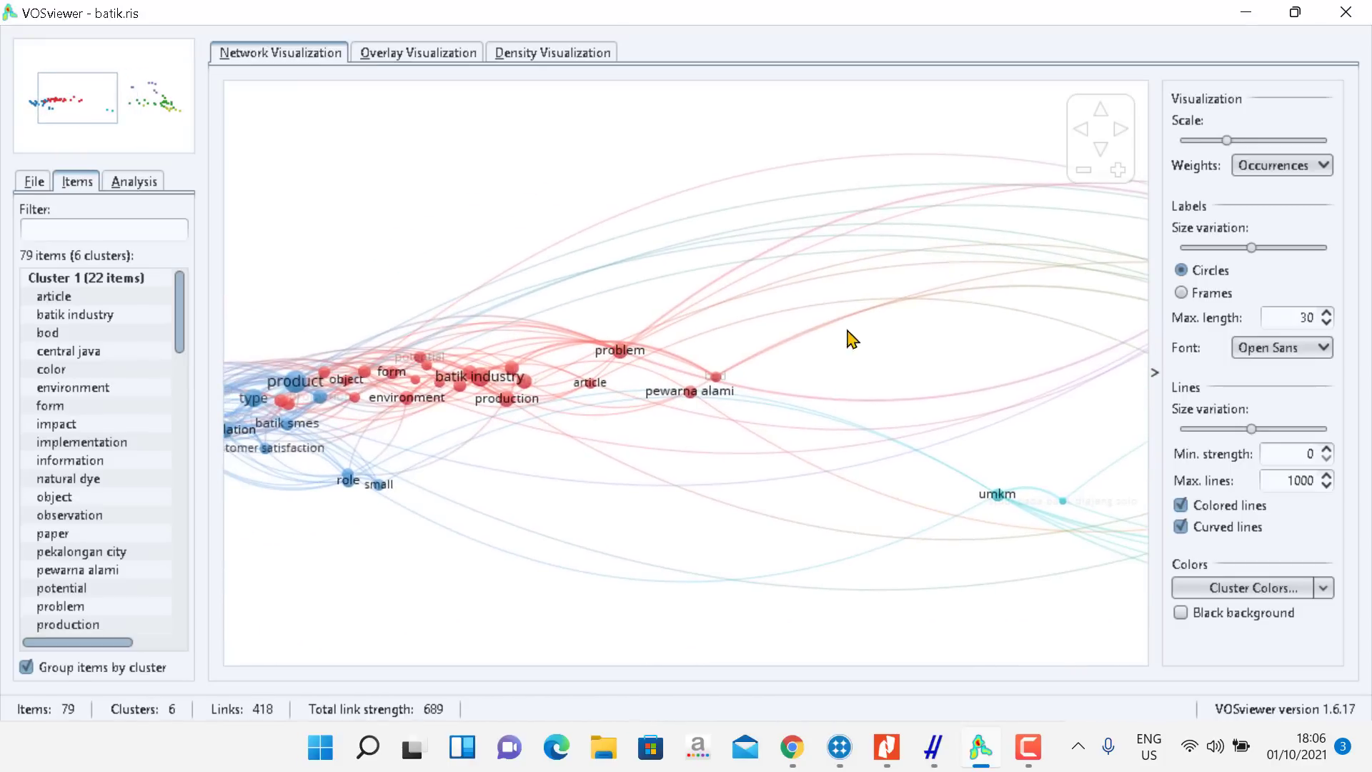
Switch the map to the overlay visualization and examine how terms are coloured by average publication year.
left_click(429, 56)
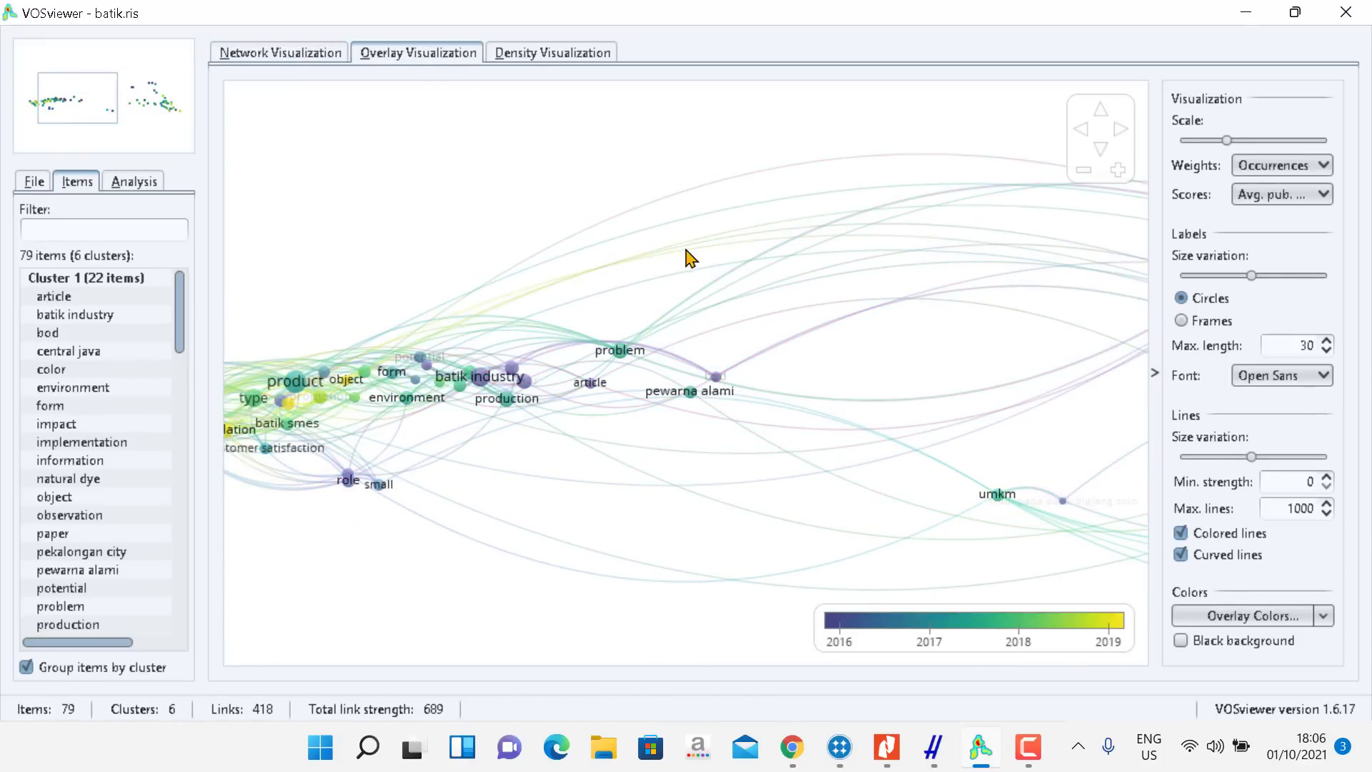
scroll(747, 385, "down", 3)
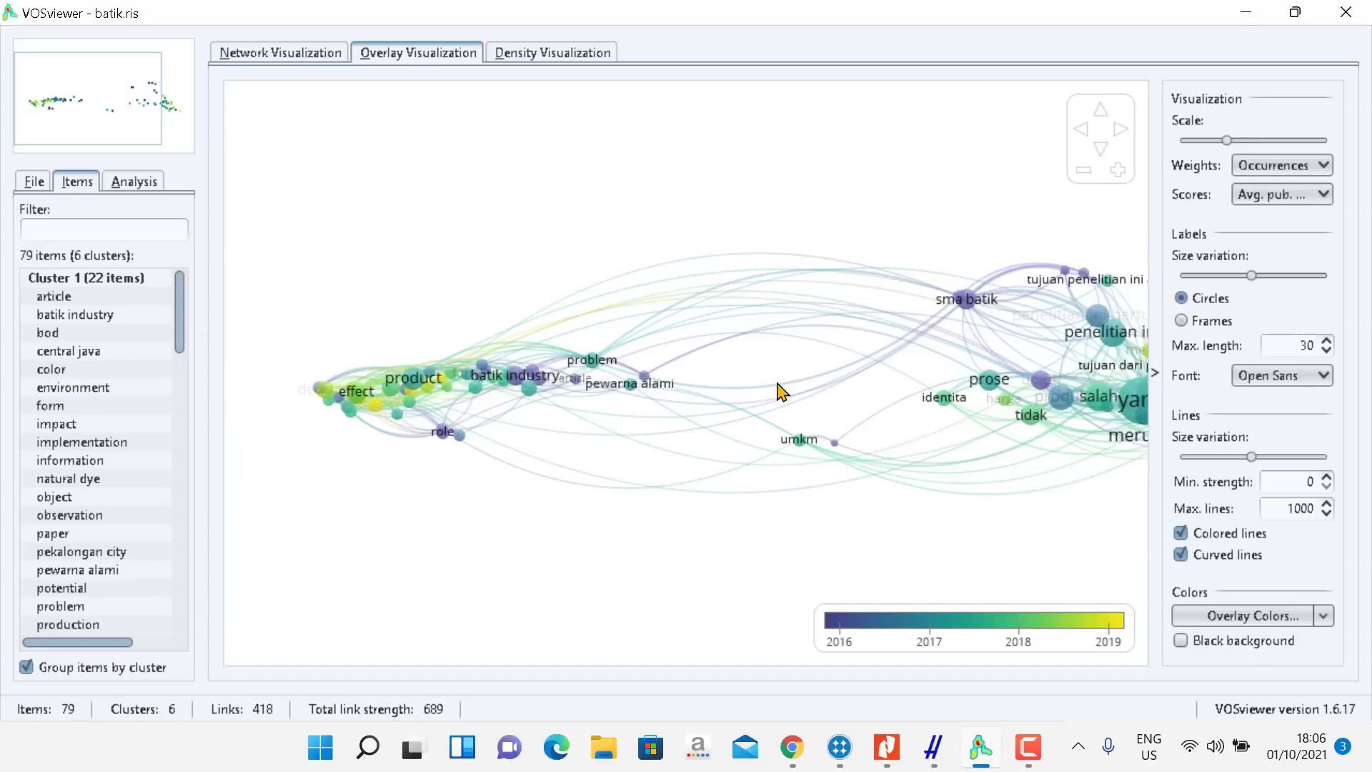
scroll(1012, 530, "up", 3)
scroll(1011, 511, "down", 2)
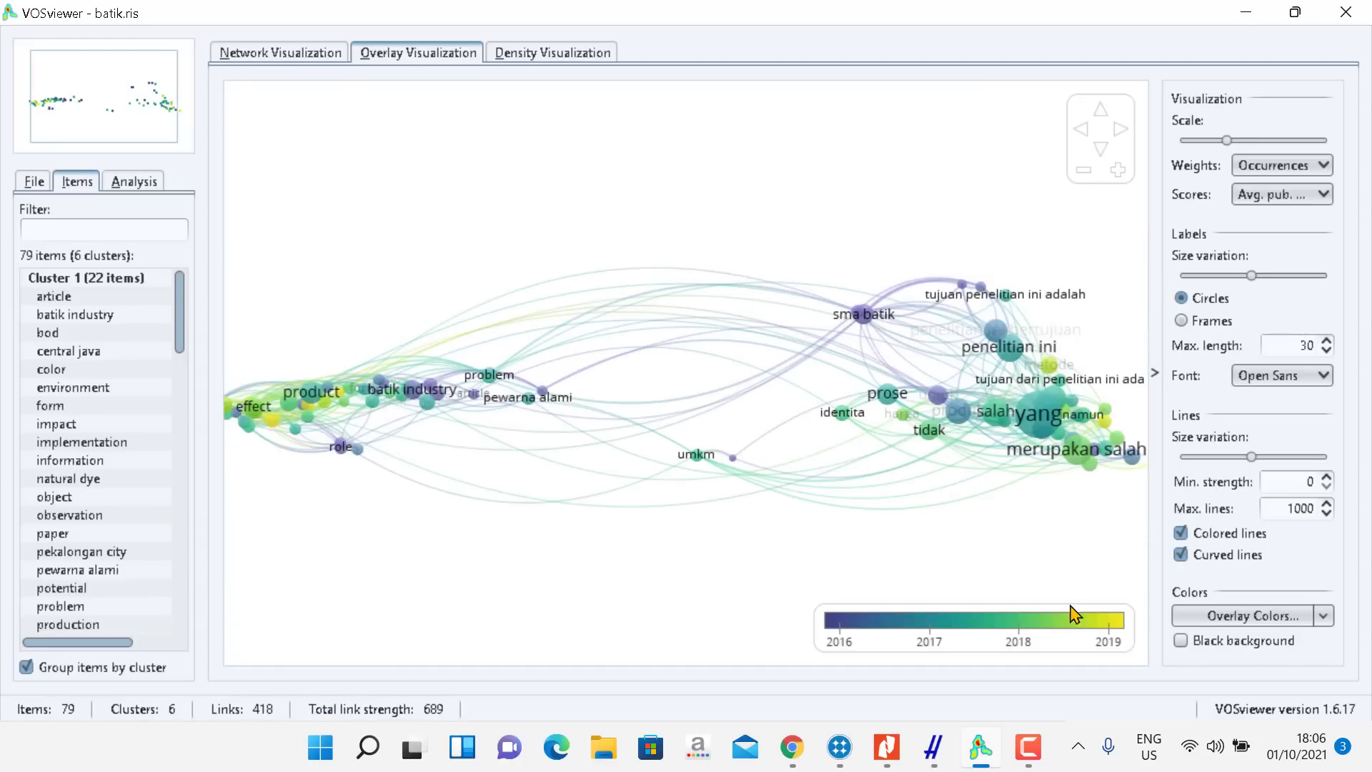
scroll(711, 504, "down", 1)
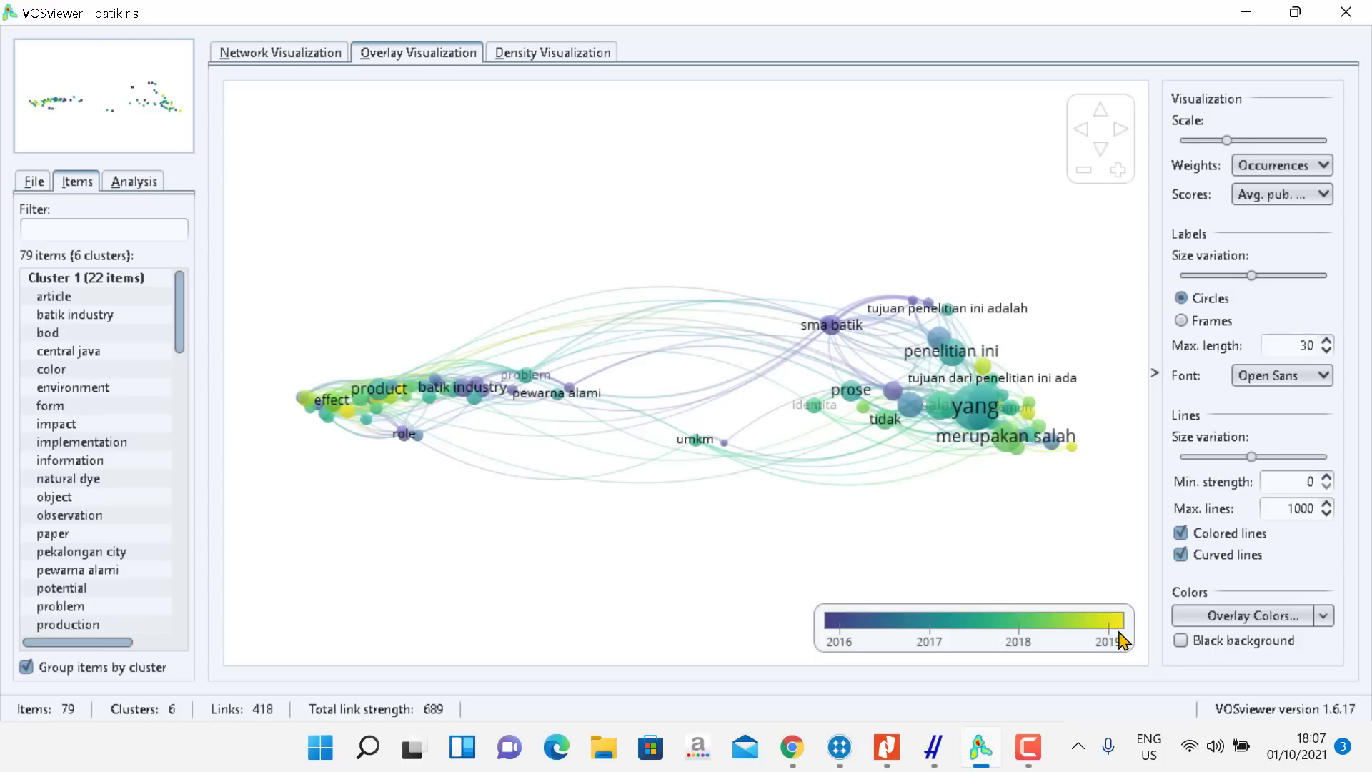
Examine the average publication years and links of "pewarna alami" and "bod" in the overlay visualization.
scroll(571, 382, "up", 2)
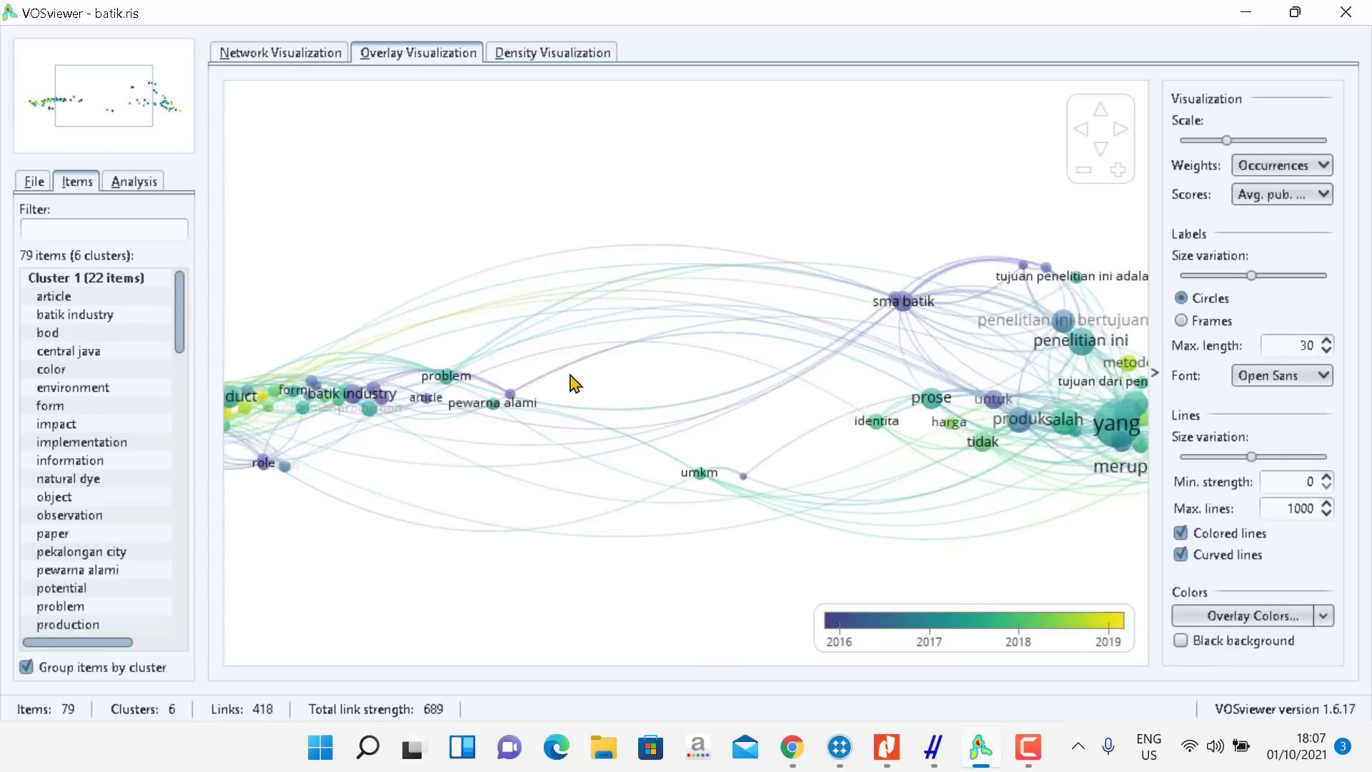
scroll(572, 383, "up", 1)
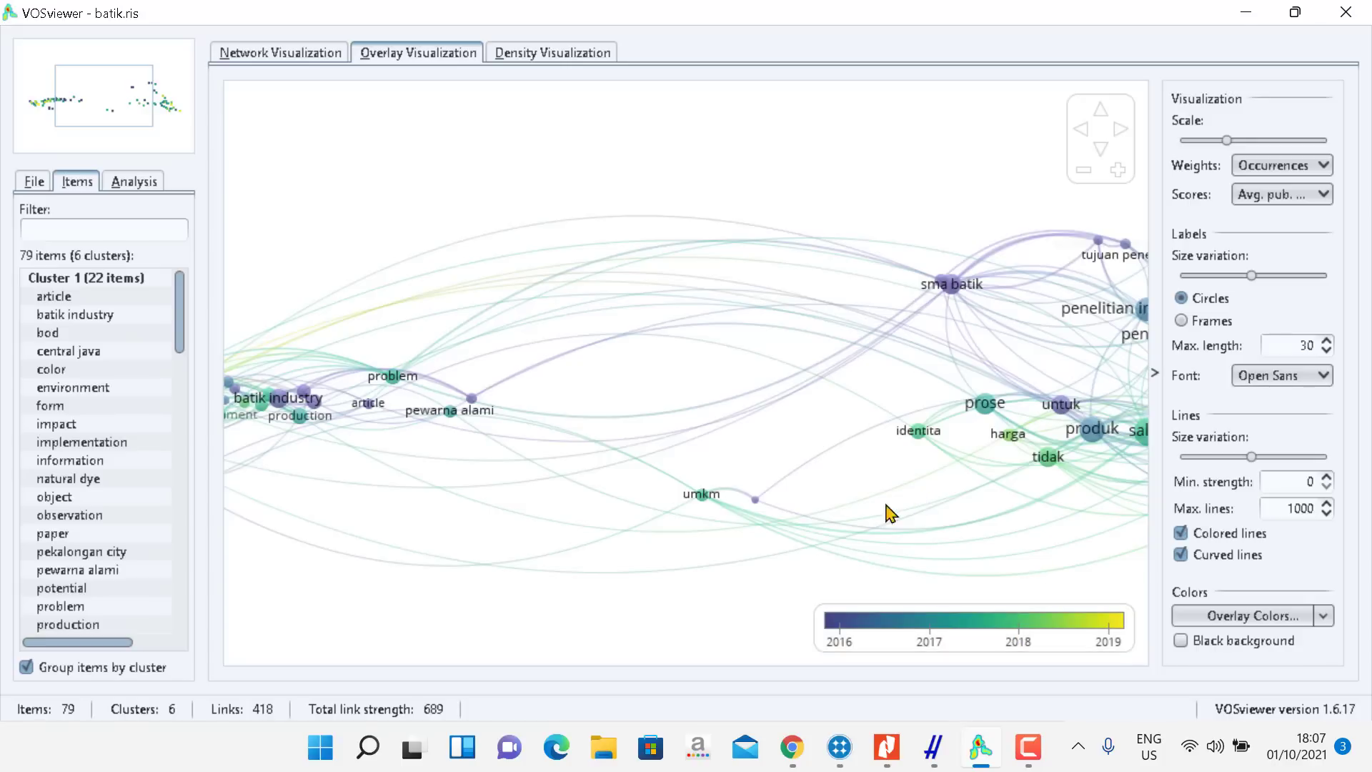
left_click_drag(589, 458, 729, 451)
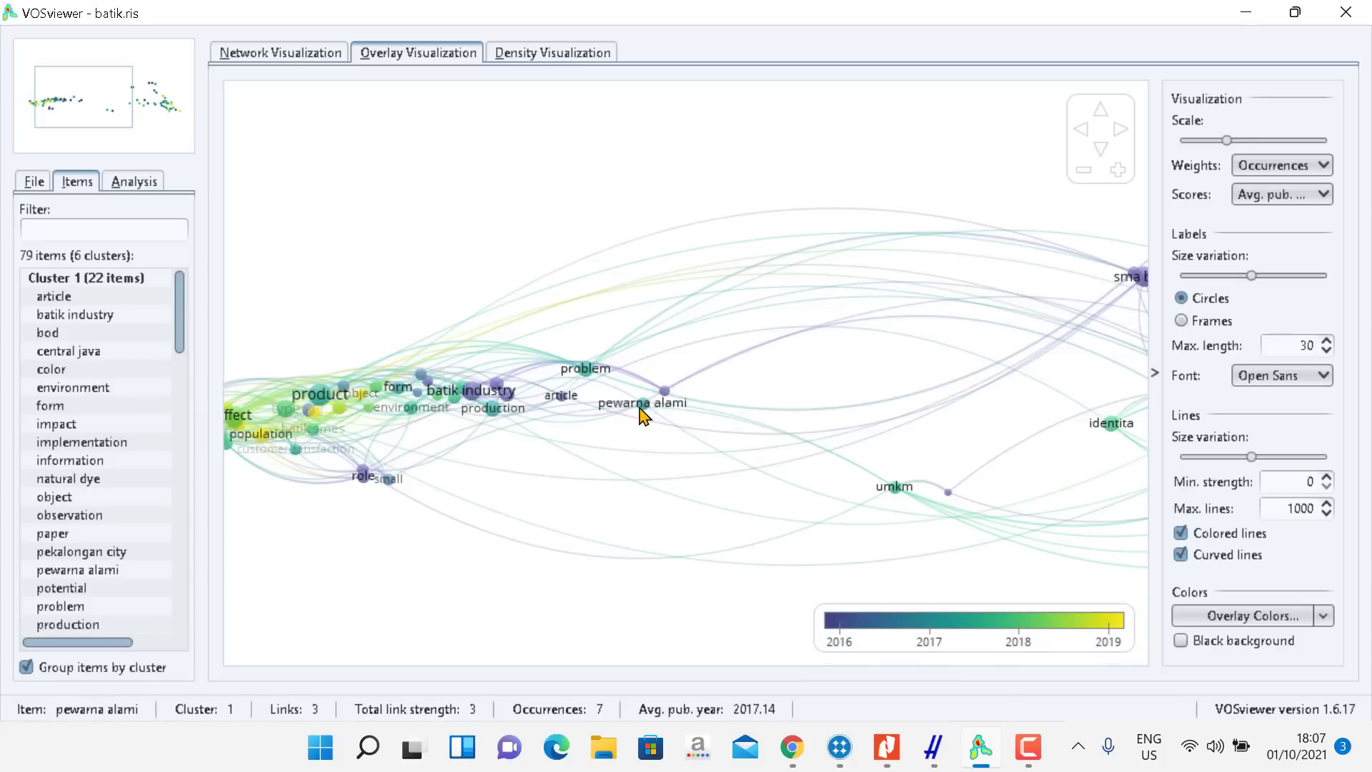
left_click_drag(629, 418, 771, 431)
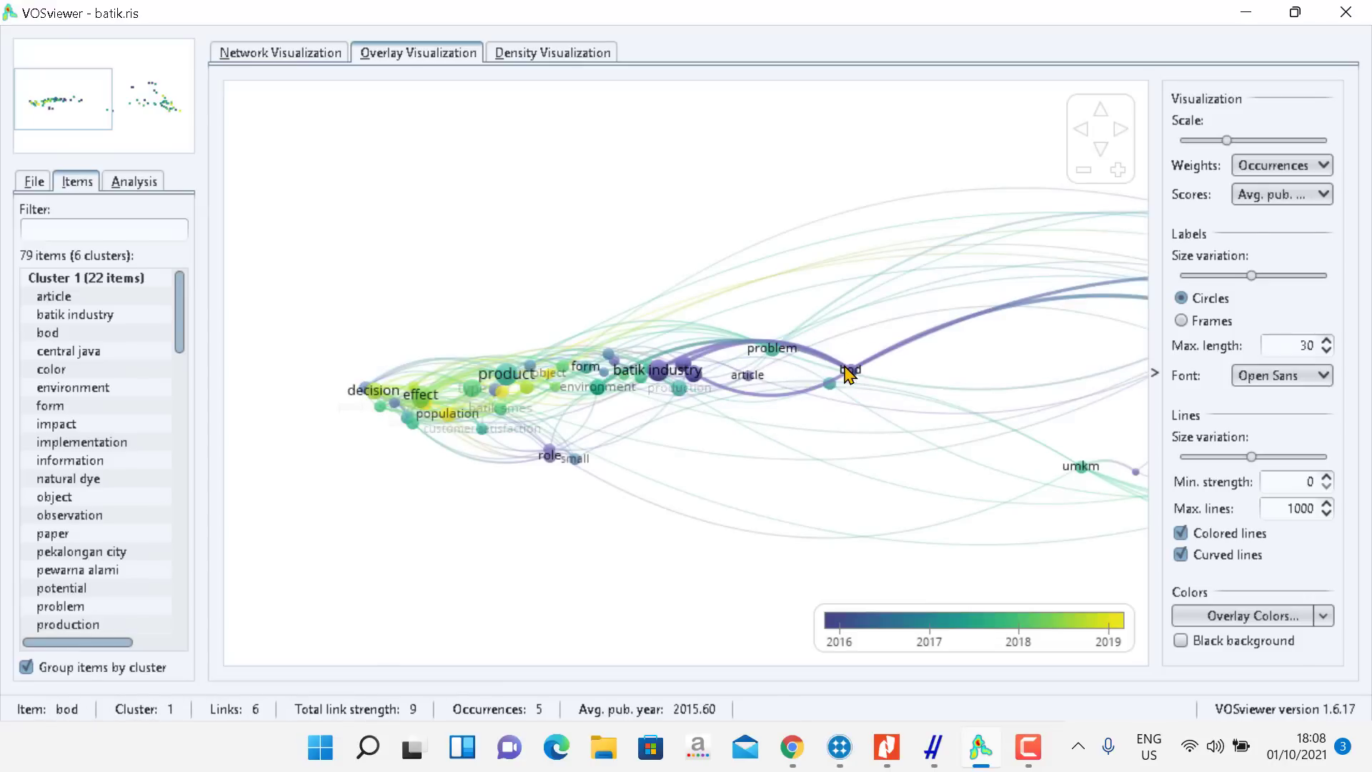
left_click_drag(948, 374, 718, 374)
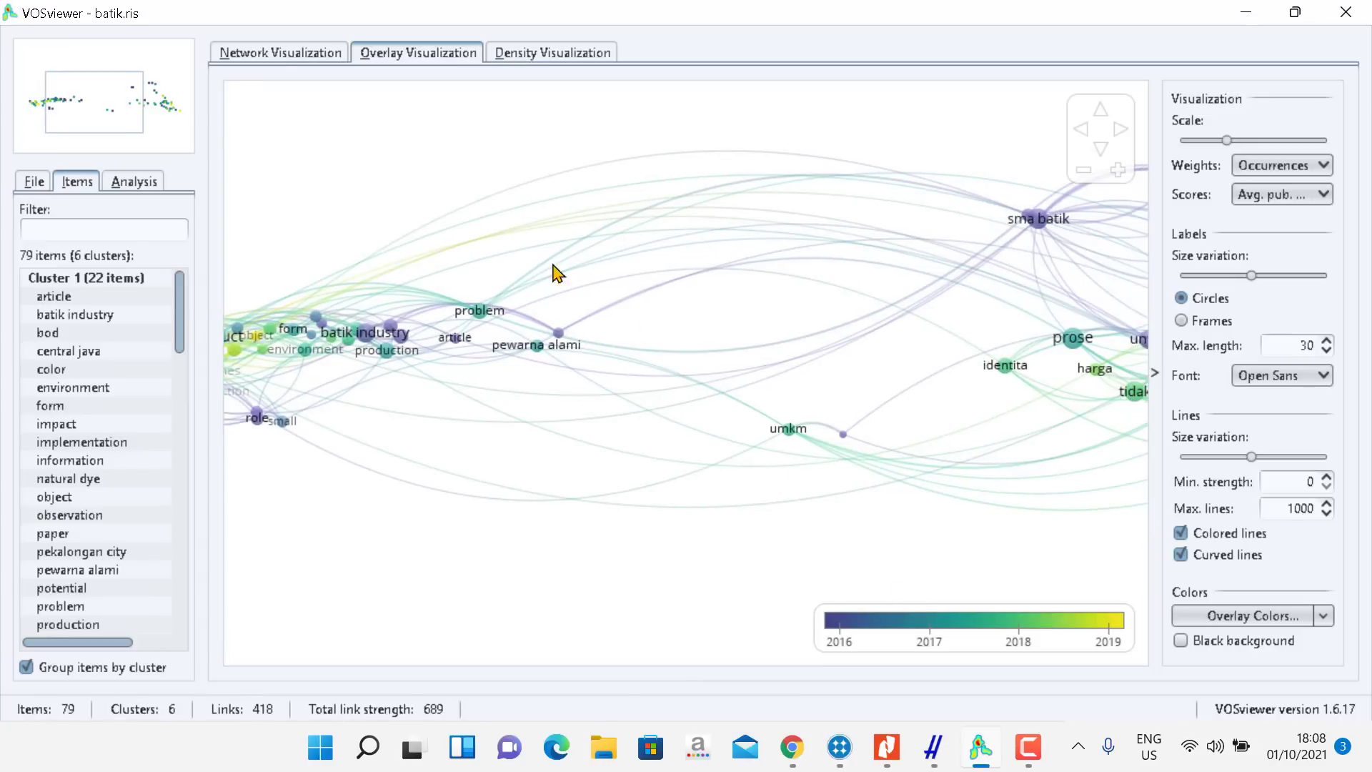
Switch the map to the density visualization and examine the dense area around "product", "batik smes" and "smes".
left_click(587, 63)
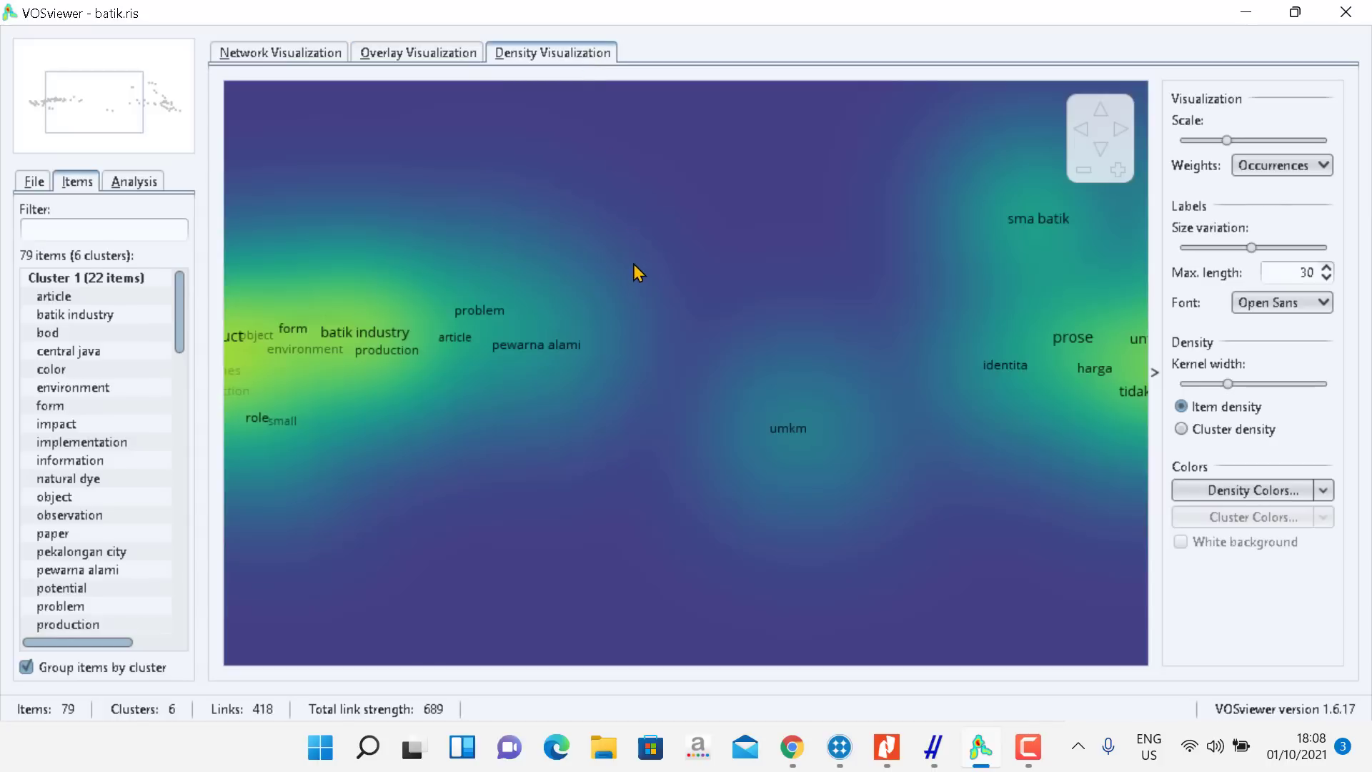
left_click_drag(632, 244, 817, 239)
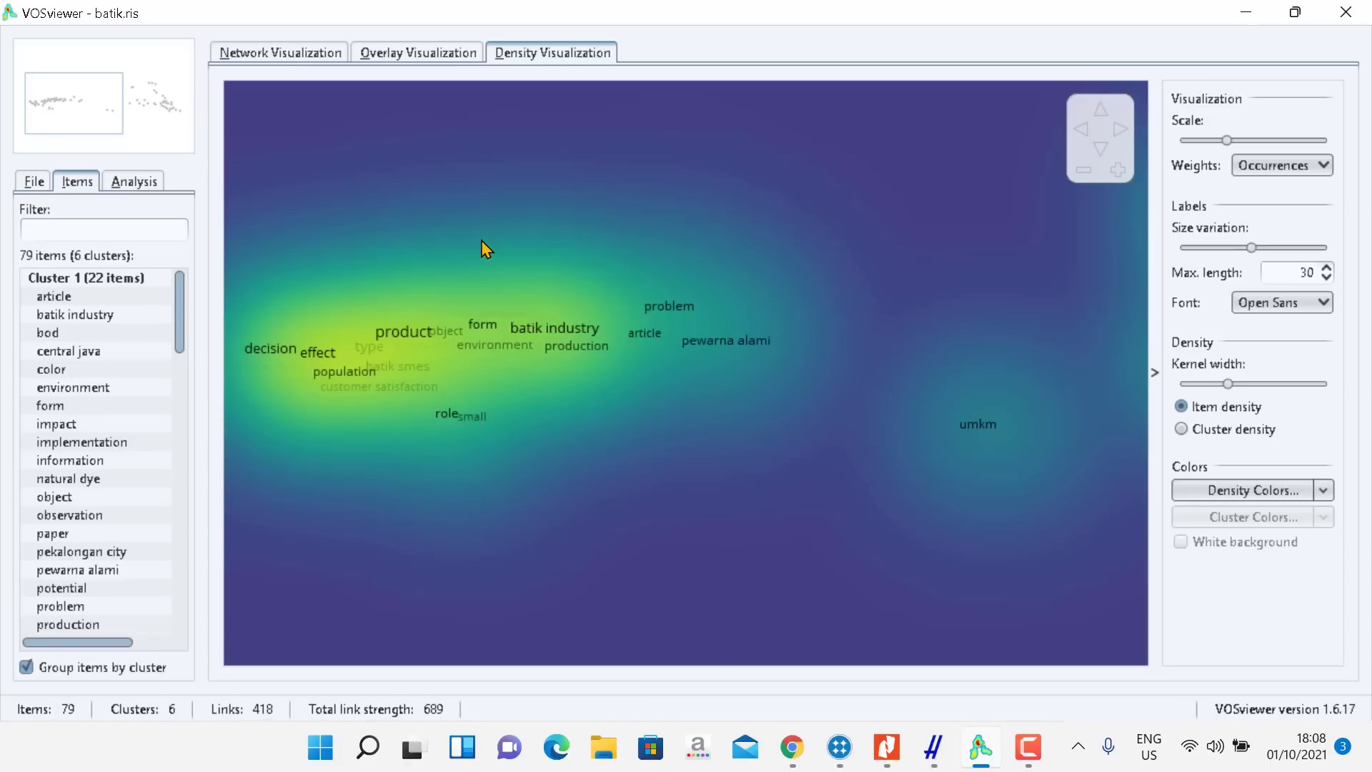
scroll(533, 367, "up", 3)
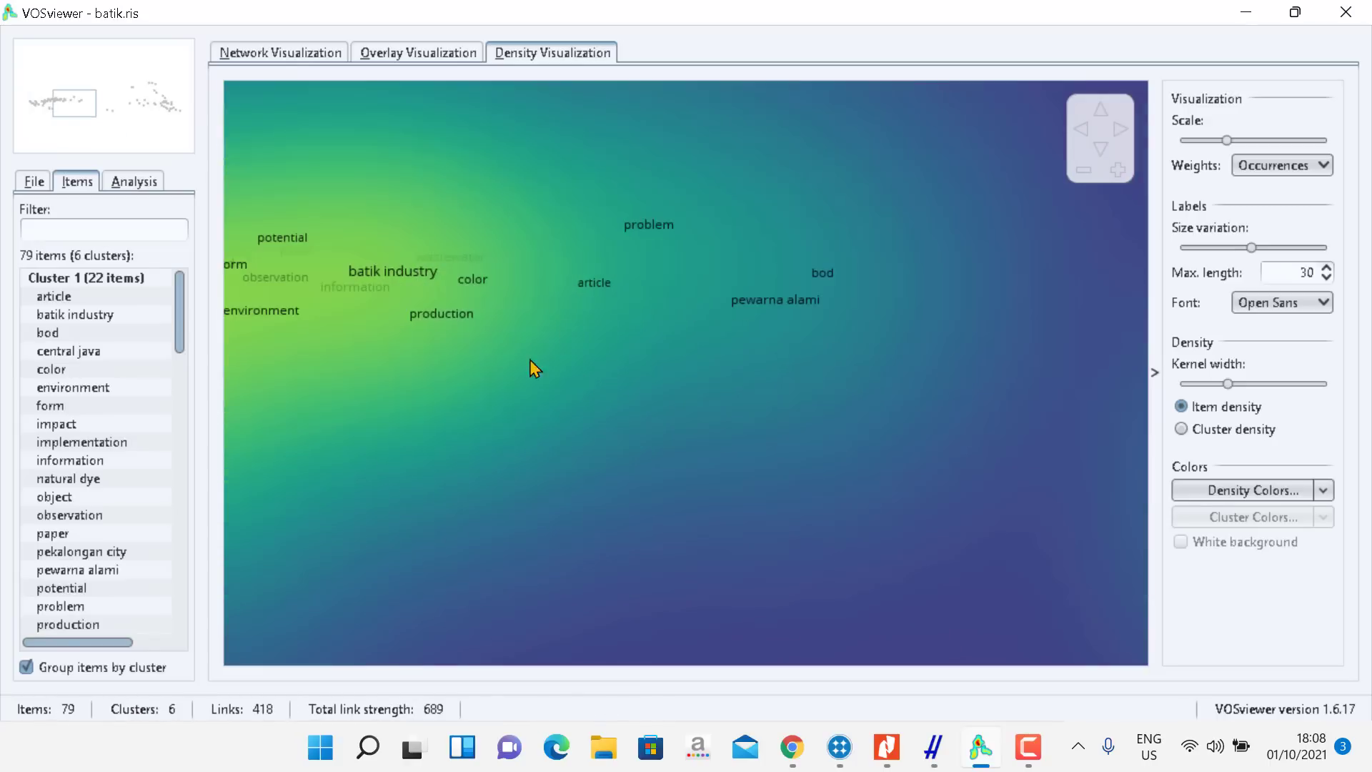
left_click_drag(660, 383, 885, 371)
scroll(884, 371, "up", 1)
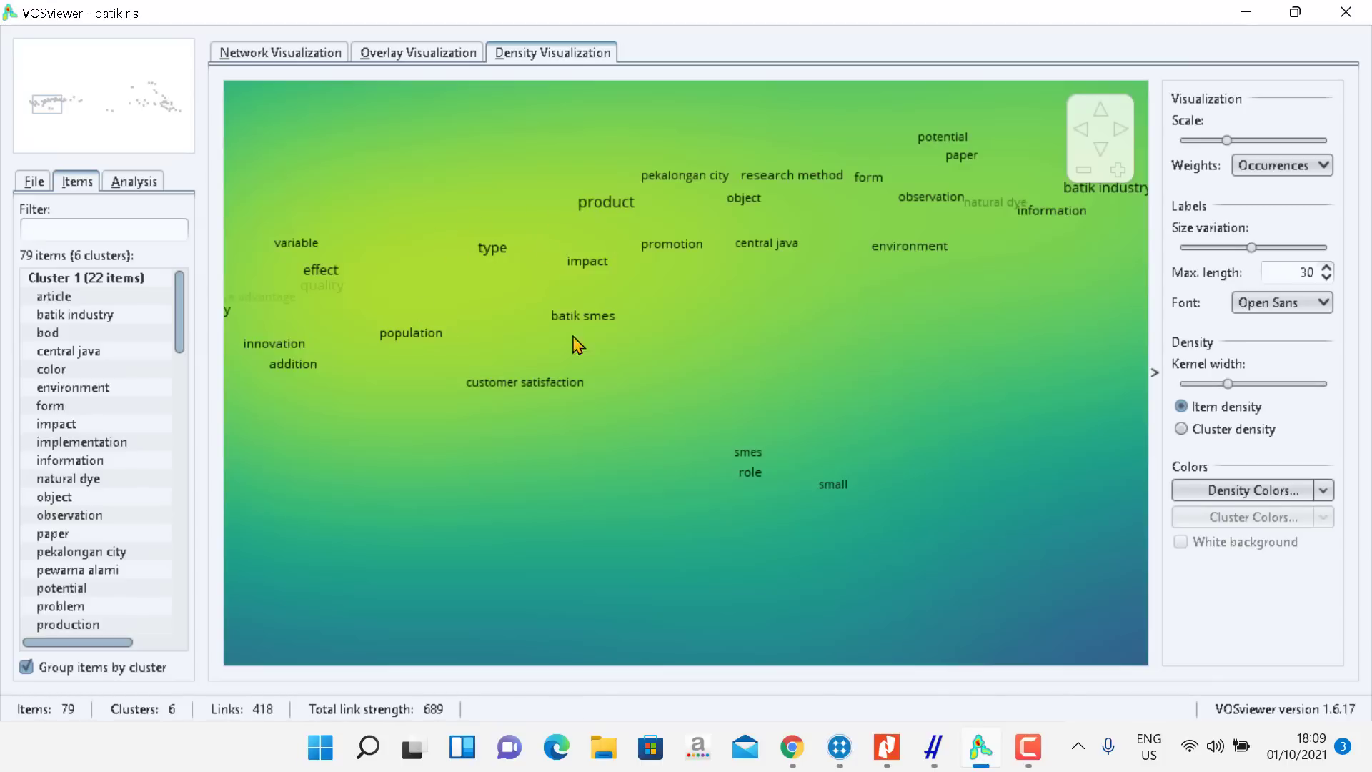
scroll(653, 430, "up", 1)
scroll(658, 429, "down", 2)
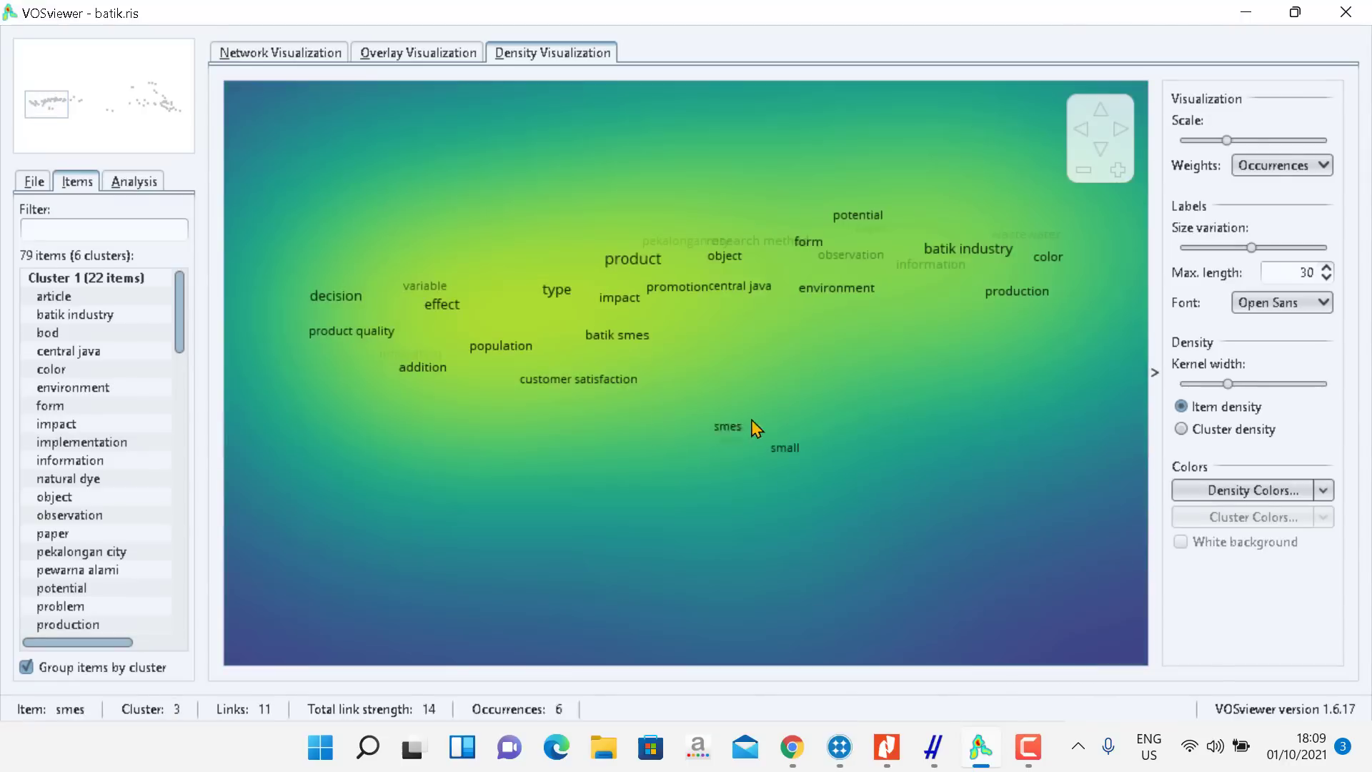
Compare the density around "pewarna alami" and "bod" with the area around "product quality" and "customer satisfaction".
left_click_drag(914, 365, 557, 362)
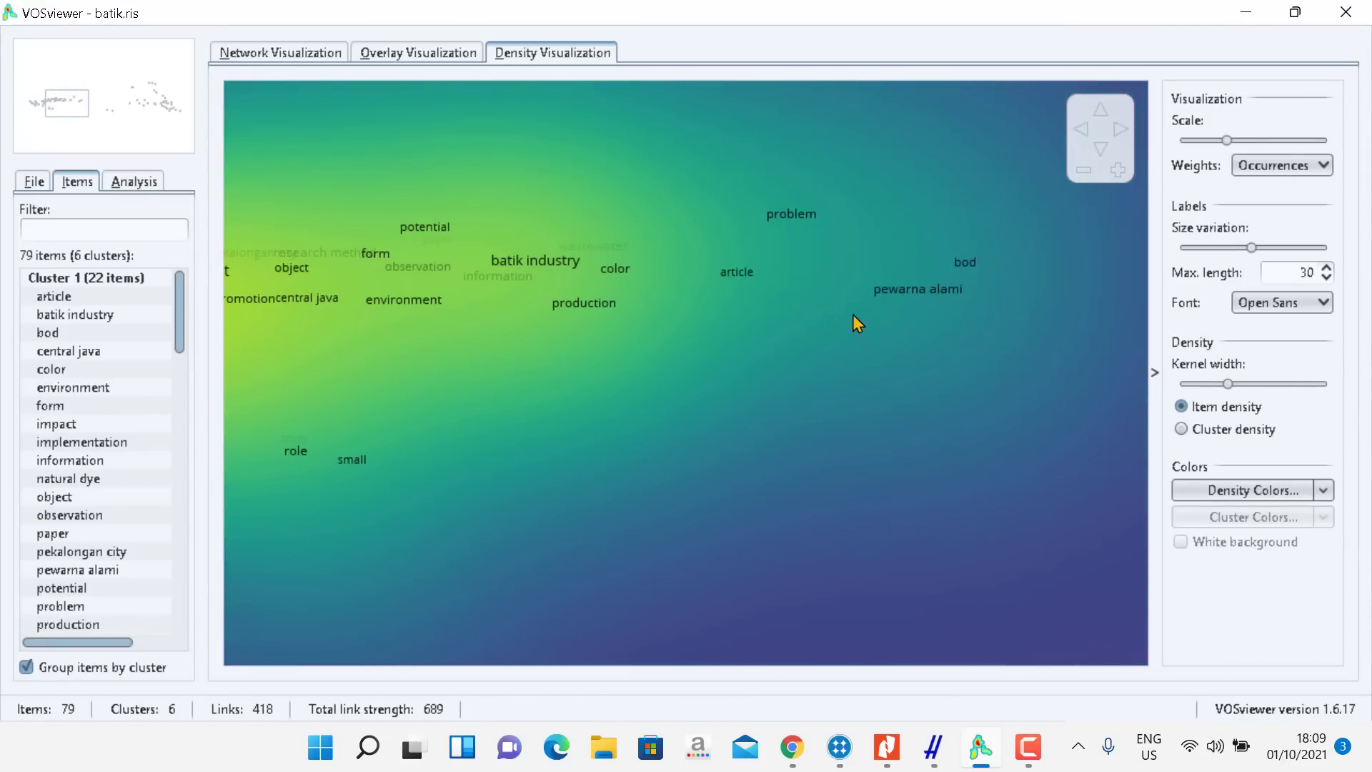
left_click_drag(863, 323, 611, 316)
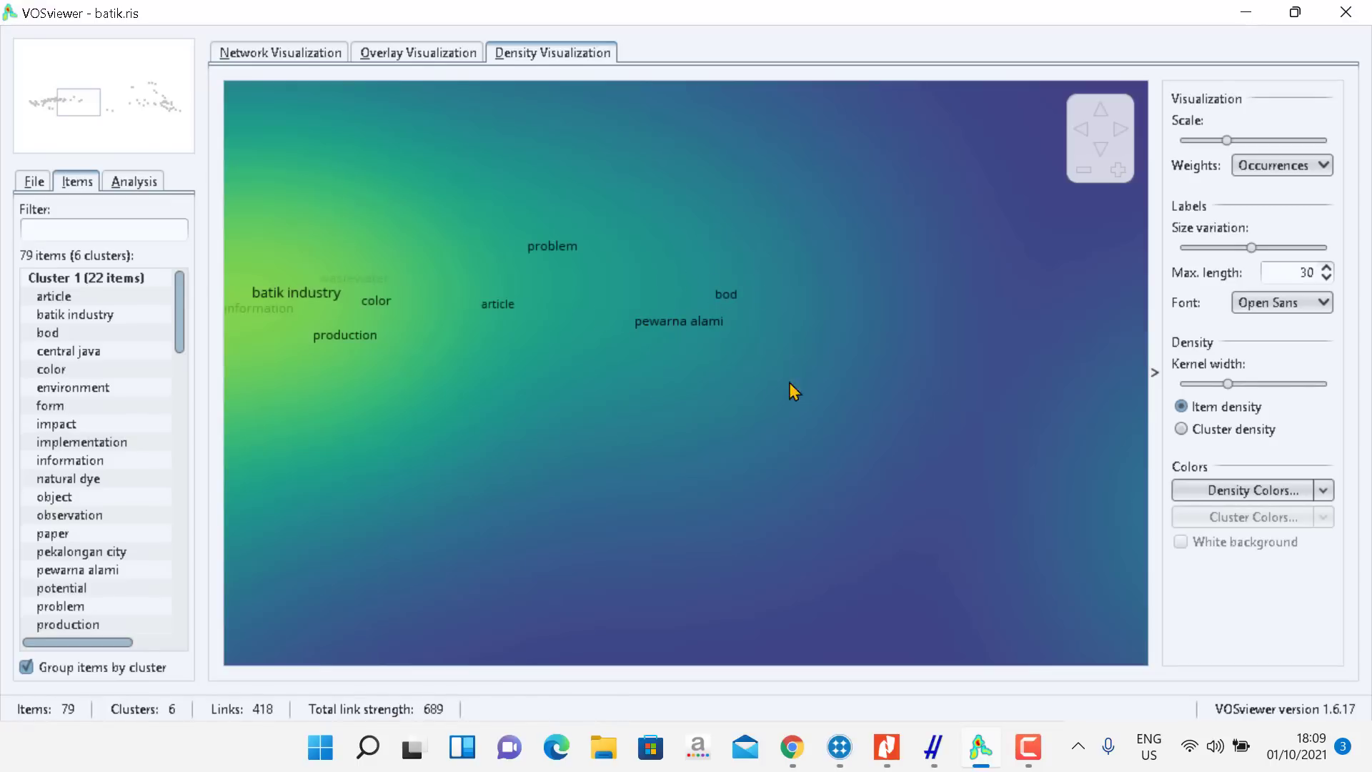
left_click_drag(569, 403, 618, 378)
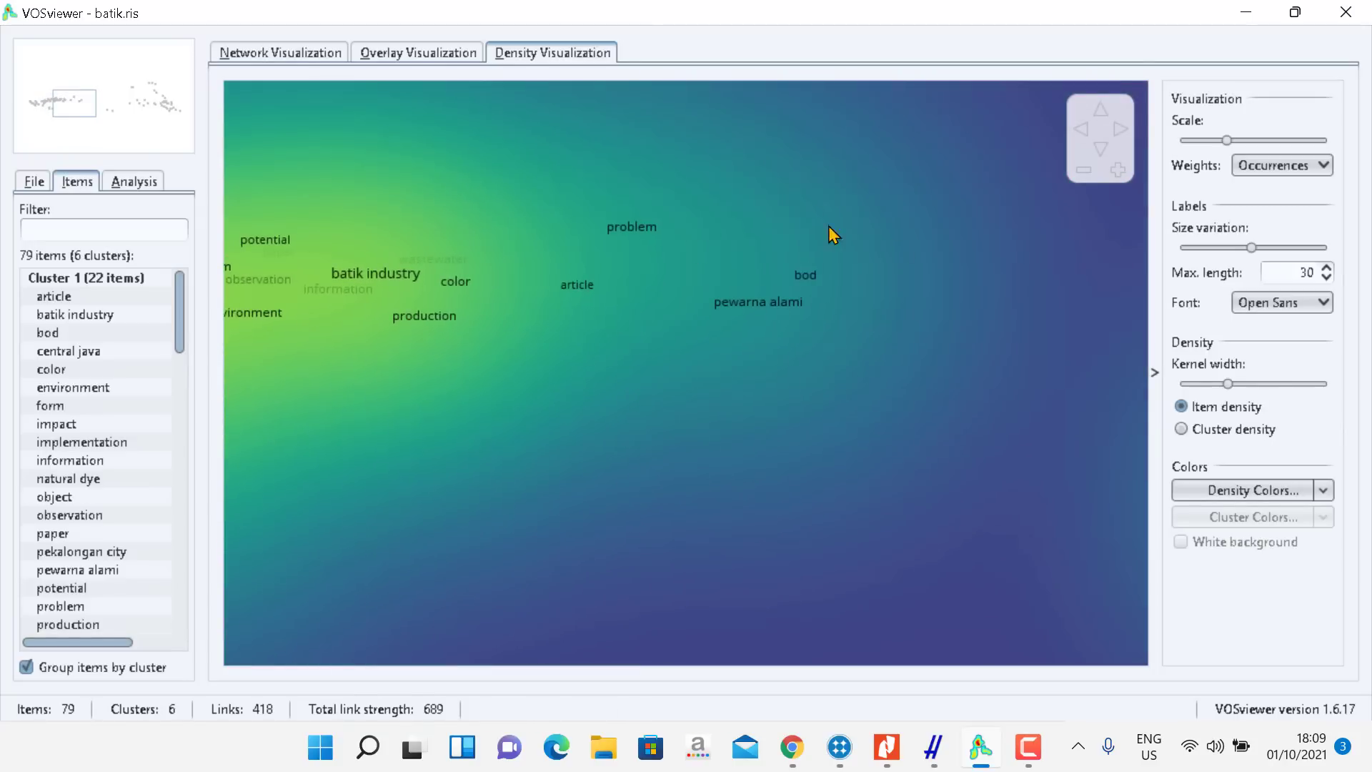
left_click_drag(728, 354, 1024, 331)
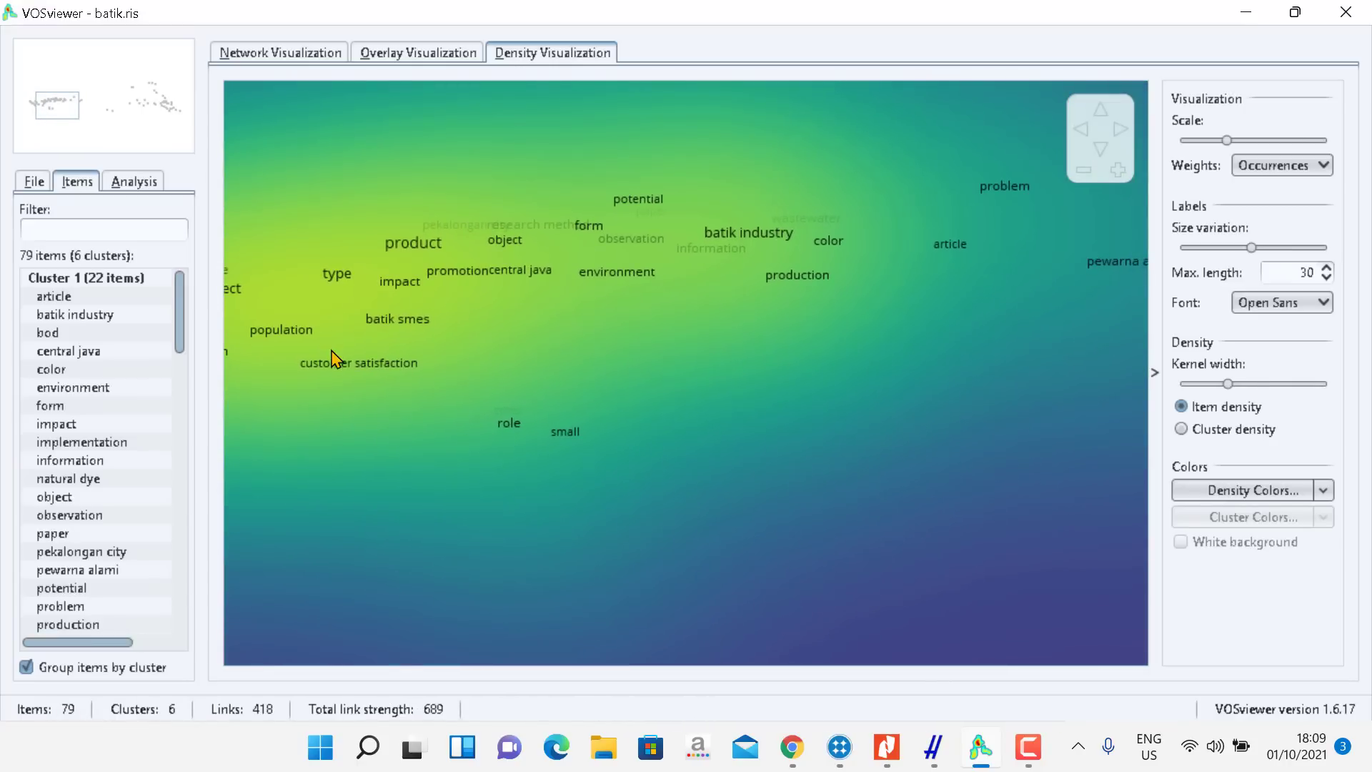
left_click_drag(374, 367, 775, 371)
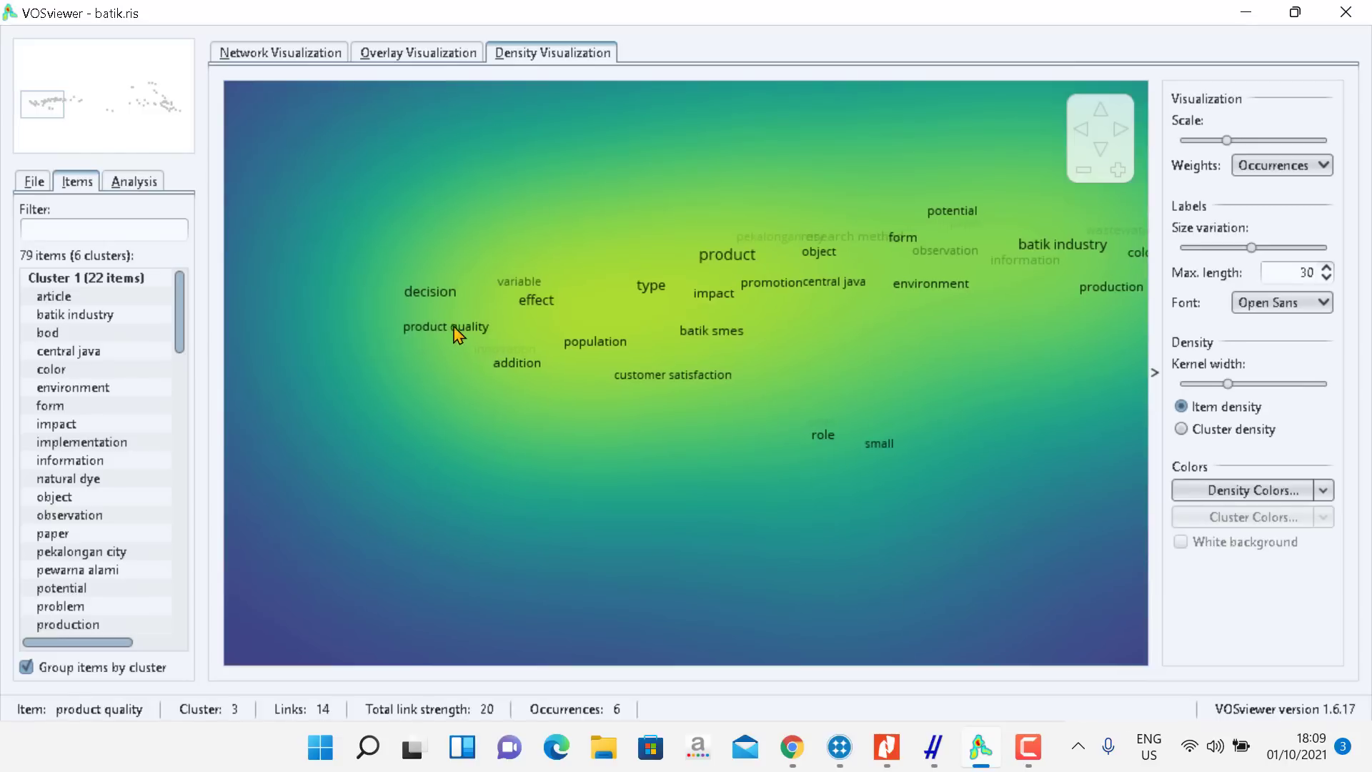
left_click_drag(924, 377, 330, 416)
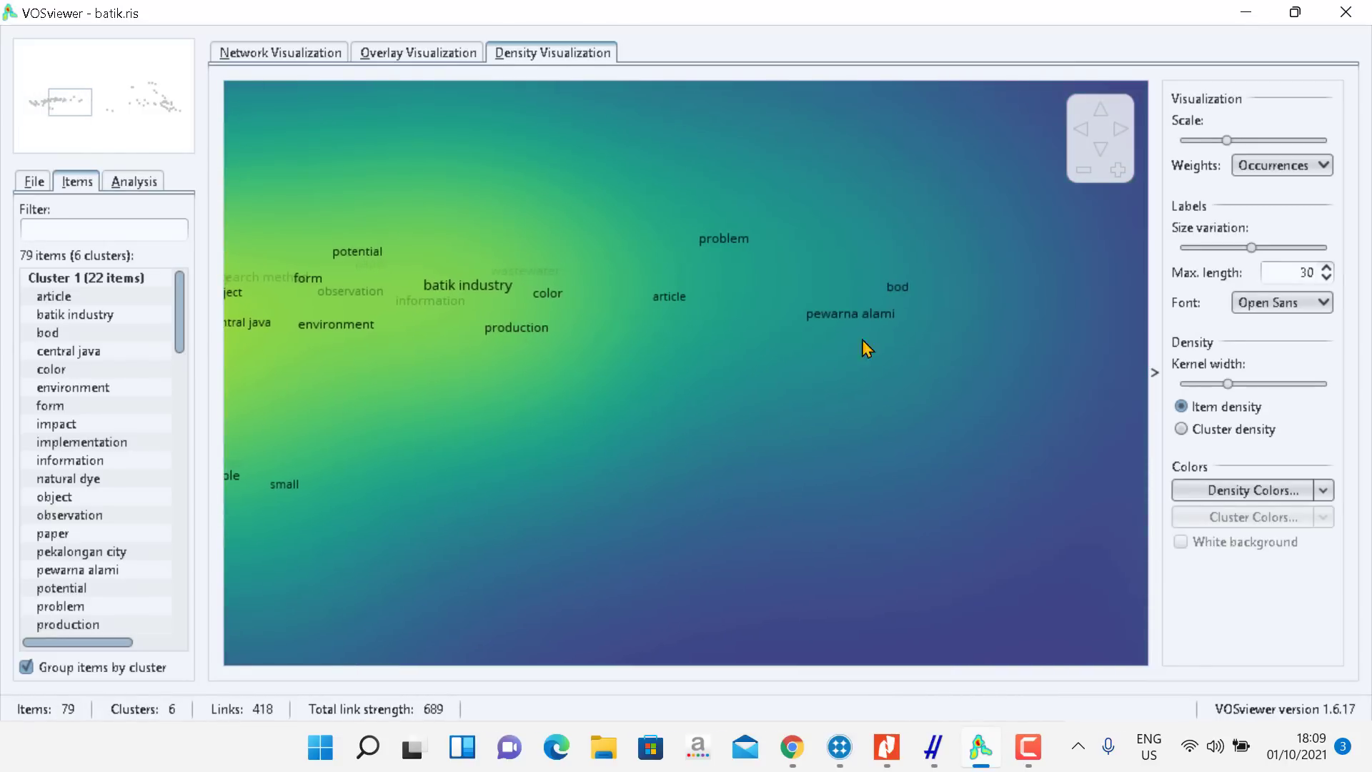
Examine the density around "umkm" and "studi pada batik diajeng solo" between the two large clusters.
left_click_drag(915, 420, 245, 447)
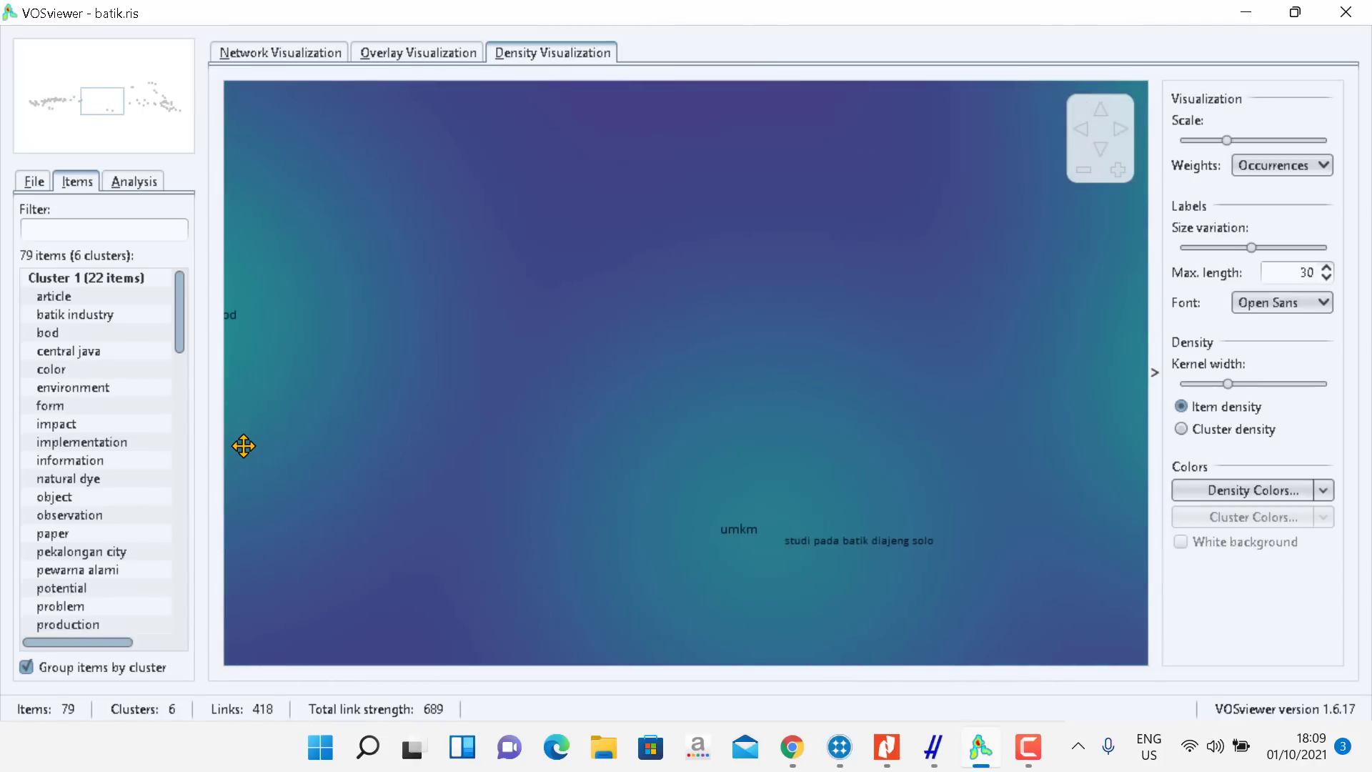
left_click_drag(1028, 406, 722, 328)
left_click_drag(585, 474, 596, 407)
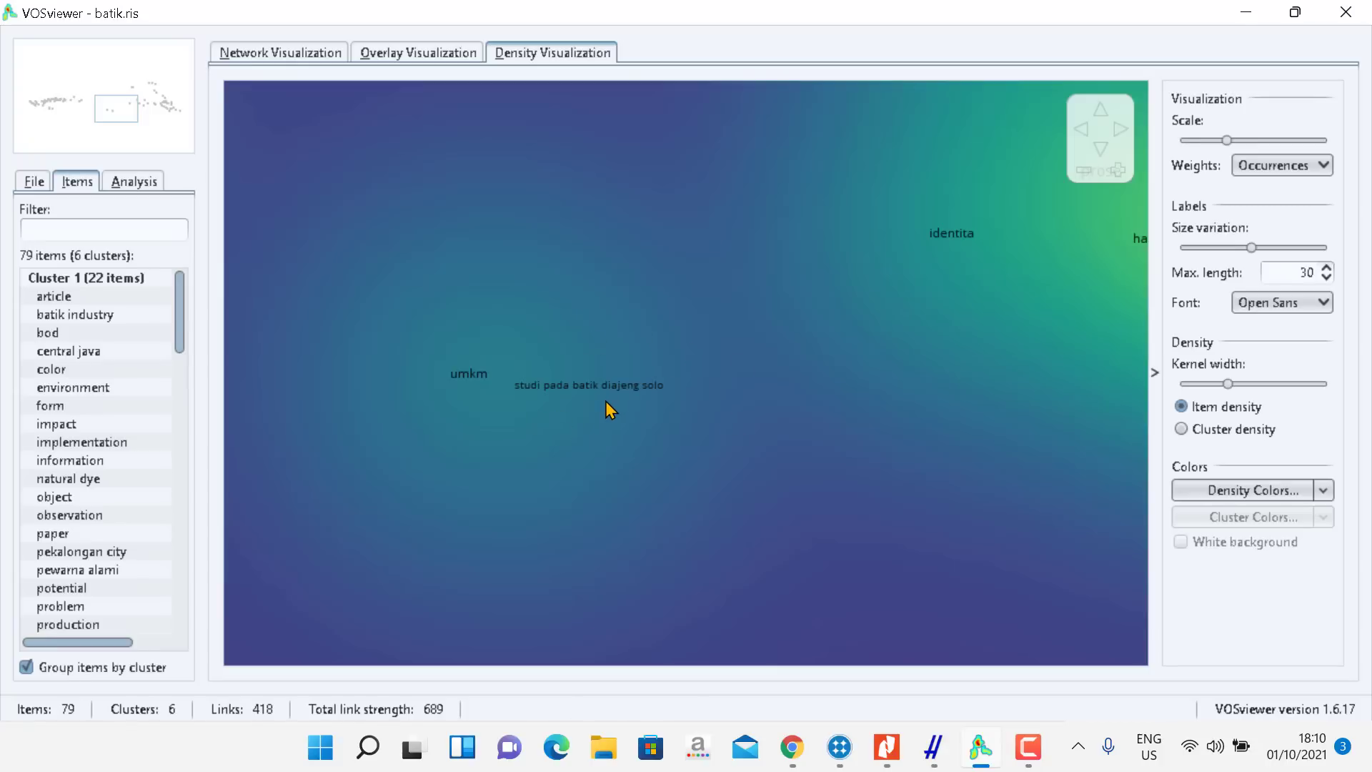
left_click_drag(984, 348, 937, 336)
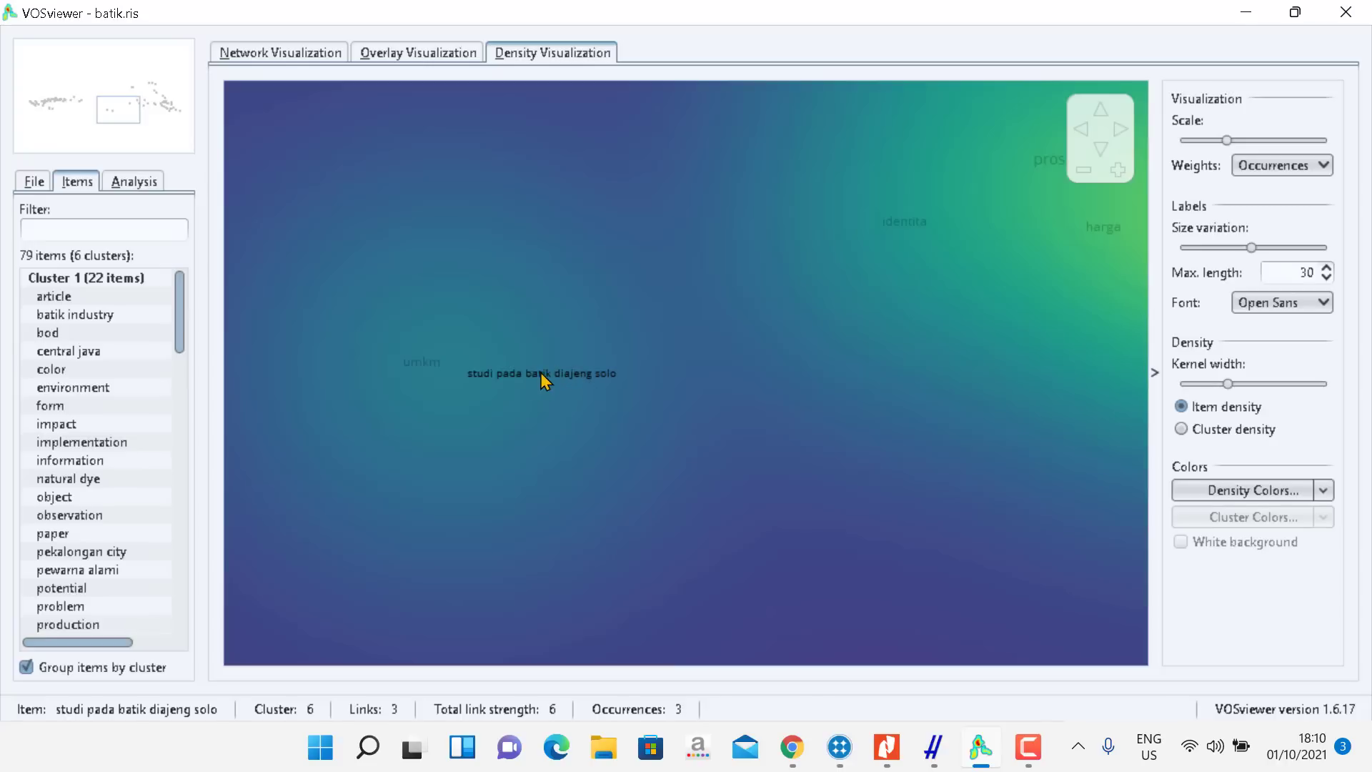
Examine the density of the Indonesian terms around "yang", "merupakan salah", "produk" and "harga".
left_click_drag(1086, 315, 353, 420)
left_click_drag(966, 401, 796, 401)
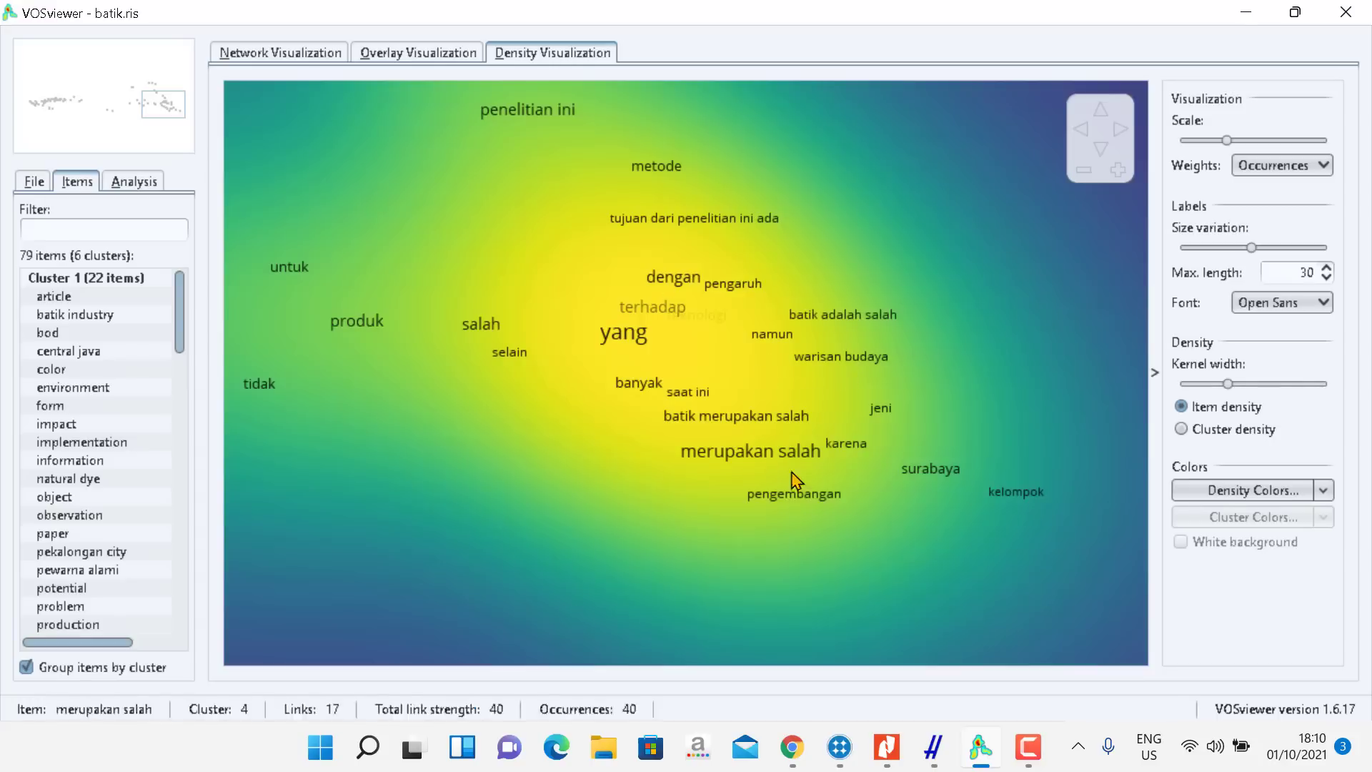
left_click_drag(510, 407, 956, 409)
left_click_drag(713, 443, 939, 414)
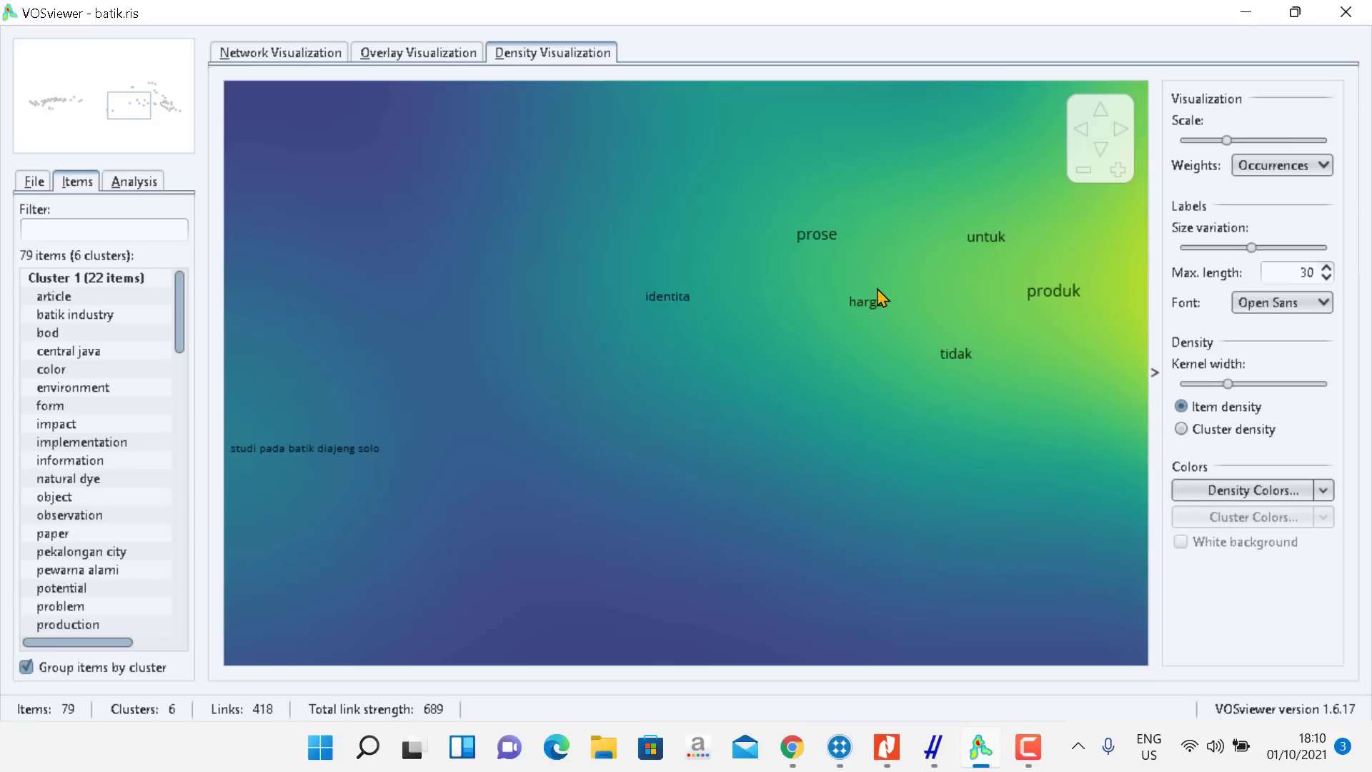
Compare the low-density area from "identita" across "umkm" to "pewarna alami".
left_click_drag(670, 359, 956, 343)
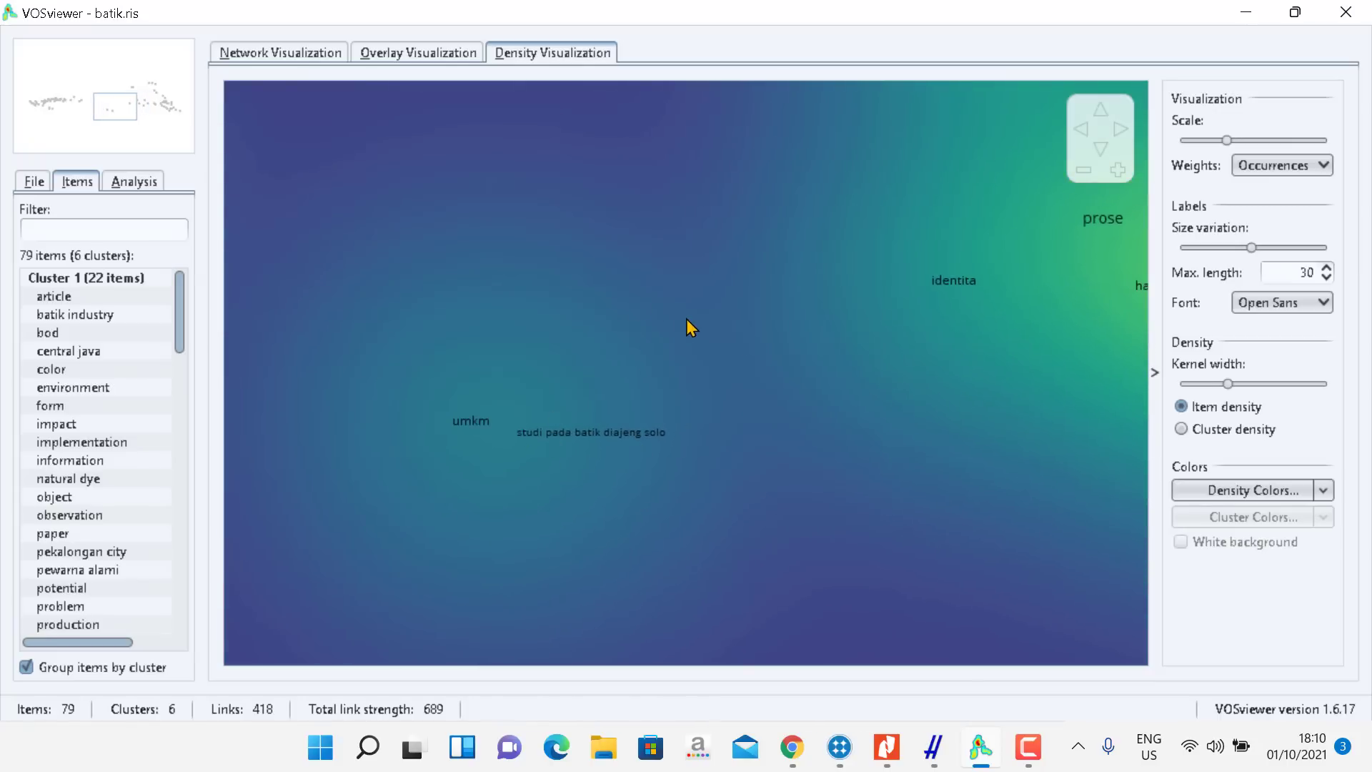
left_click_drag(689, 325, 1214, 325)
left_click_drag(772, 316, 806, 420)
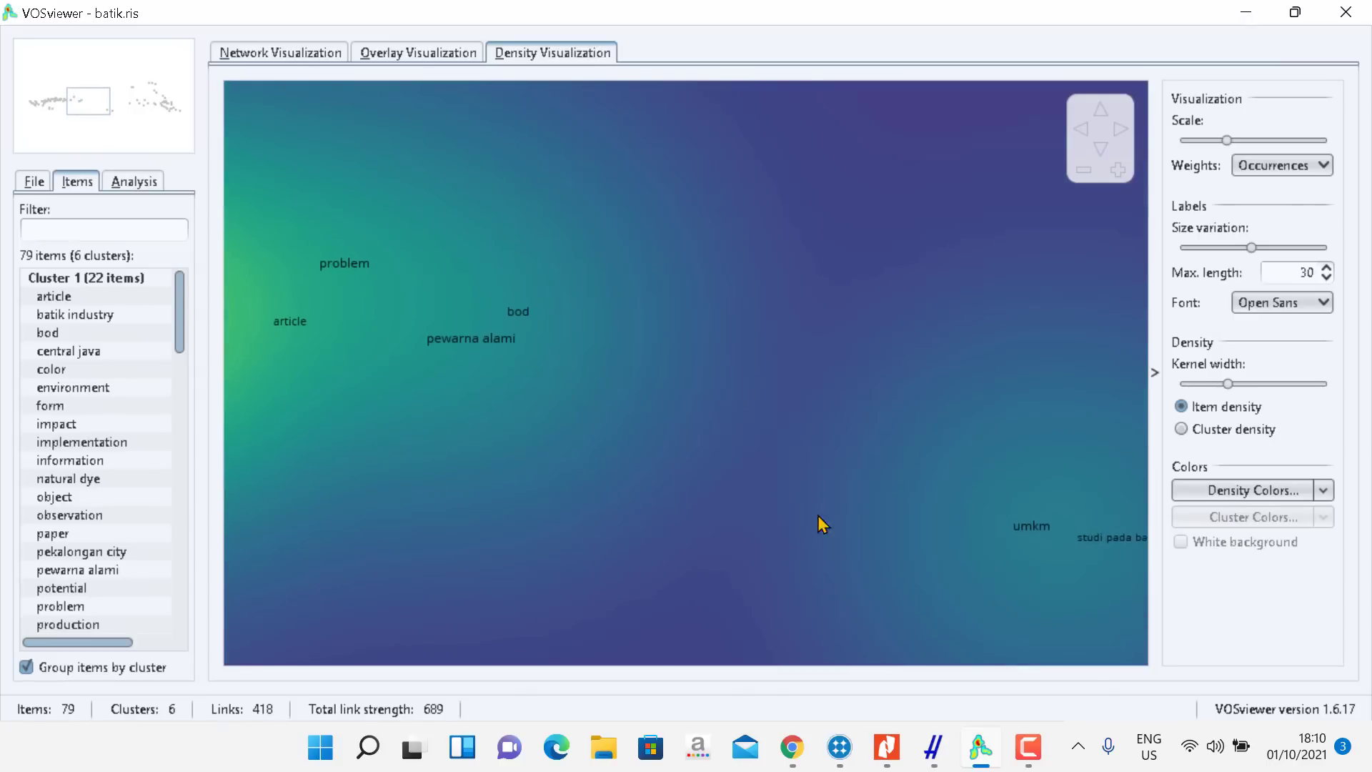
Switch to Harzing's Publish or Perish to view the papers of the "jurnal, batik" search.
mouse_move(934, 759)
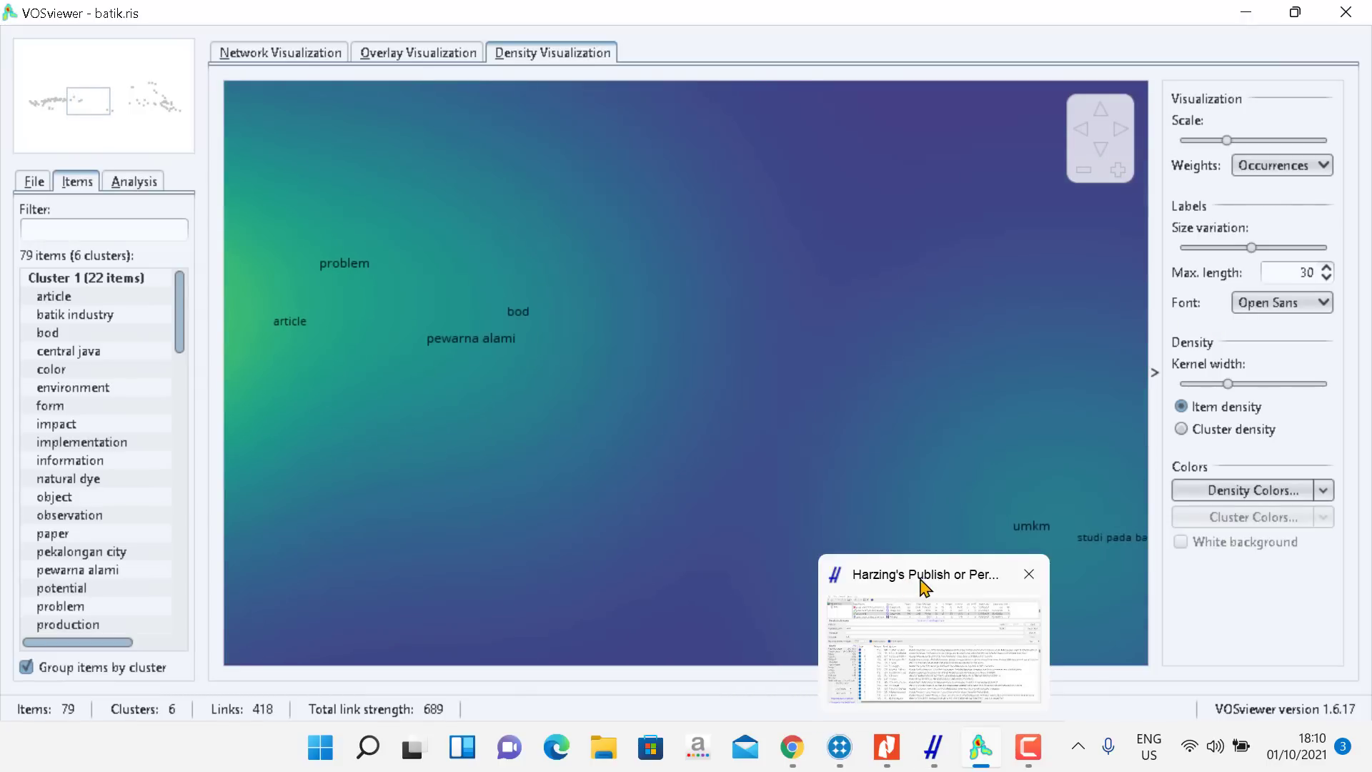
left_click(983, 752)
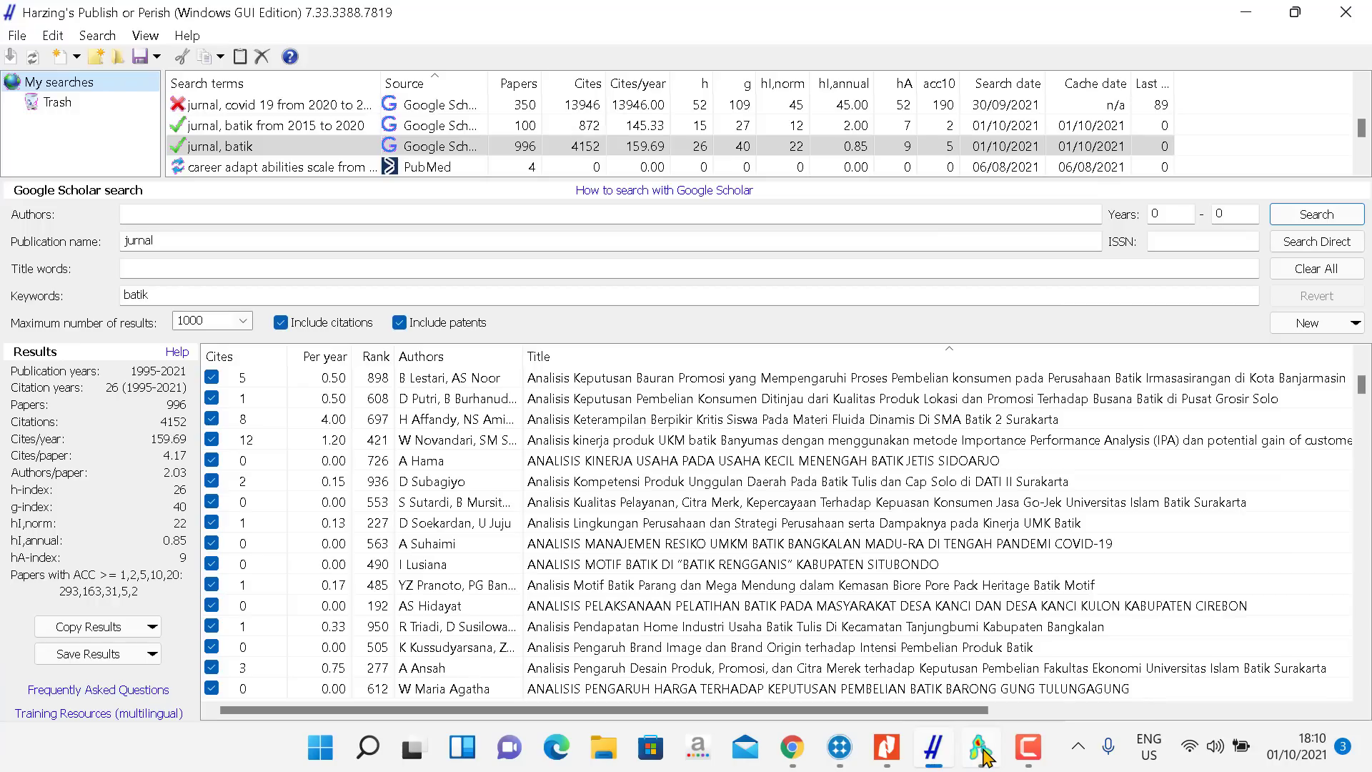
left_click(984, 754)
left_click(983, 754)
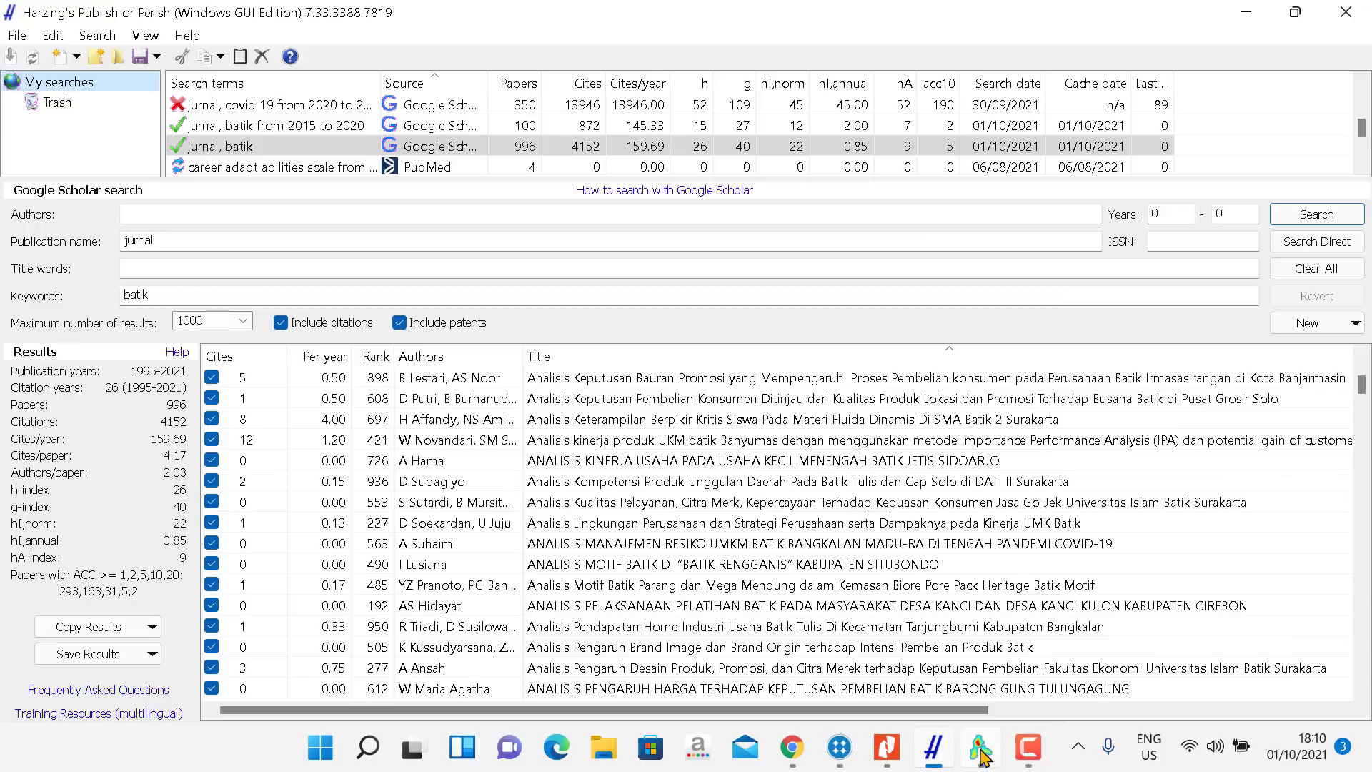